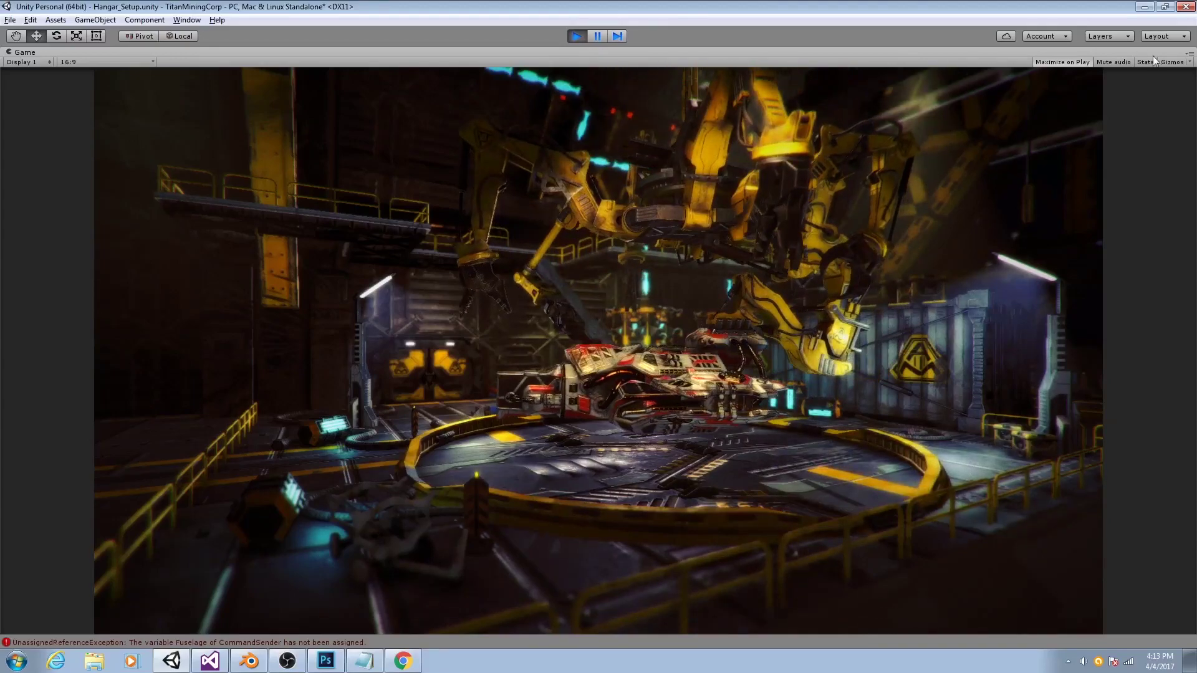
Show the running game's rendering statistics and hide them again.
click(1152, 61)
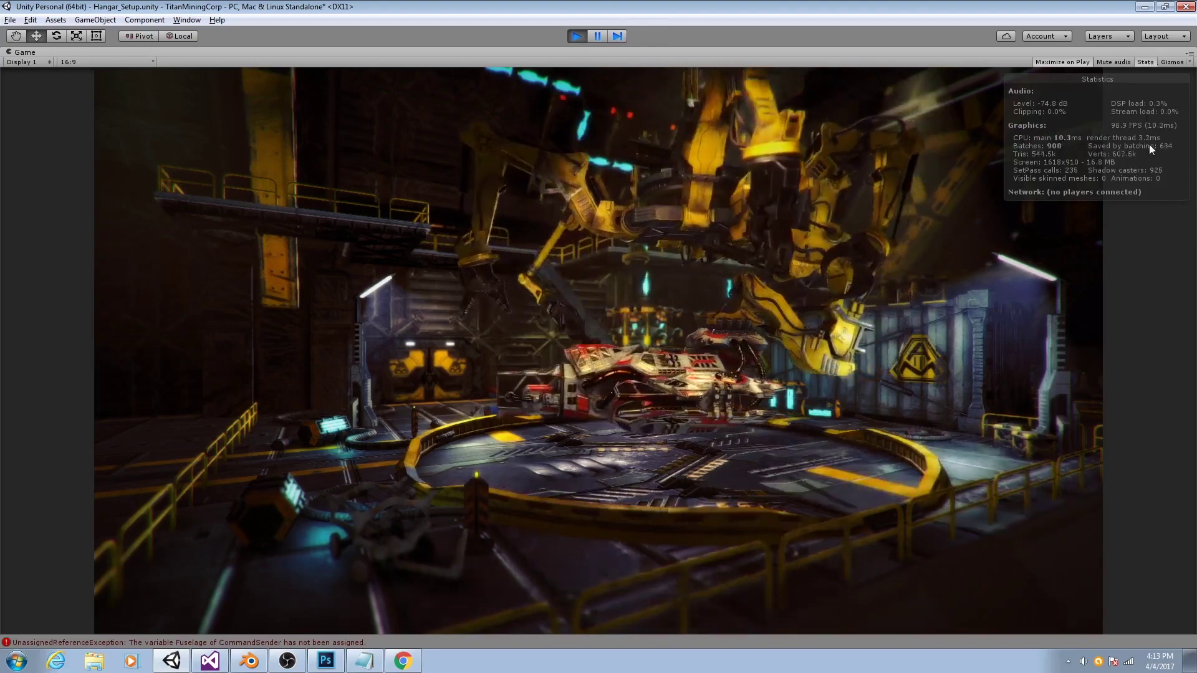
click(1146, 60)
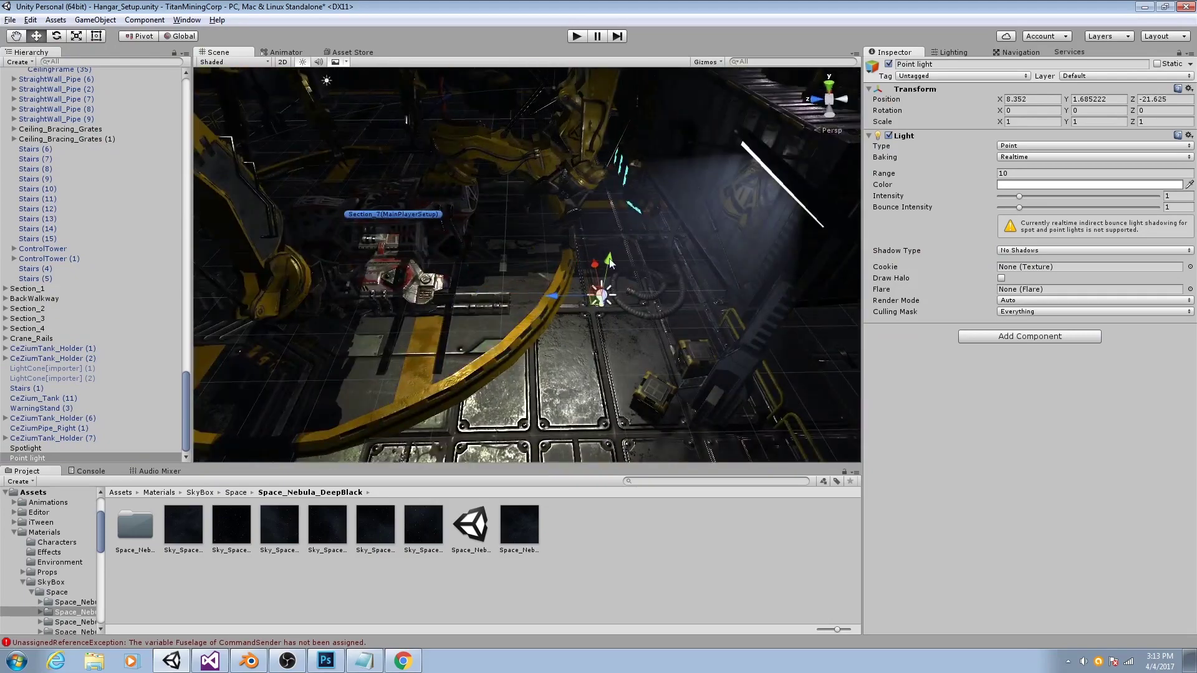
alt+drag(586, 293, 526, 297)
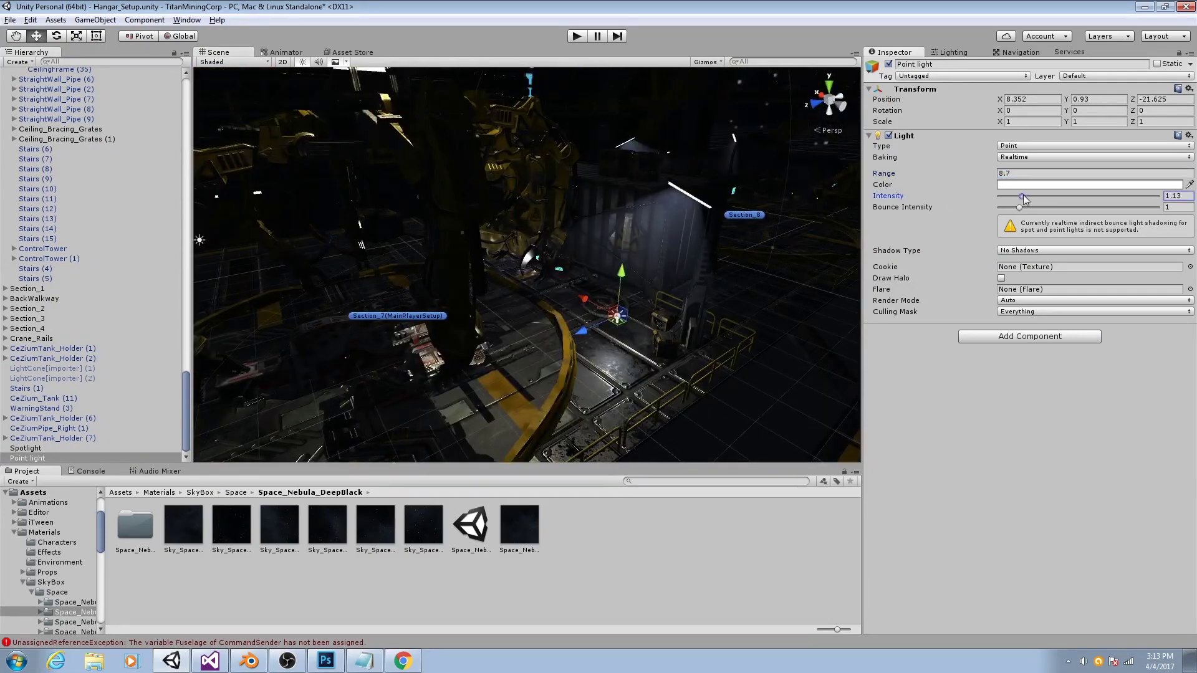
click(593, 397)
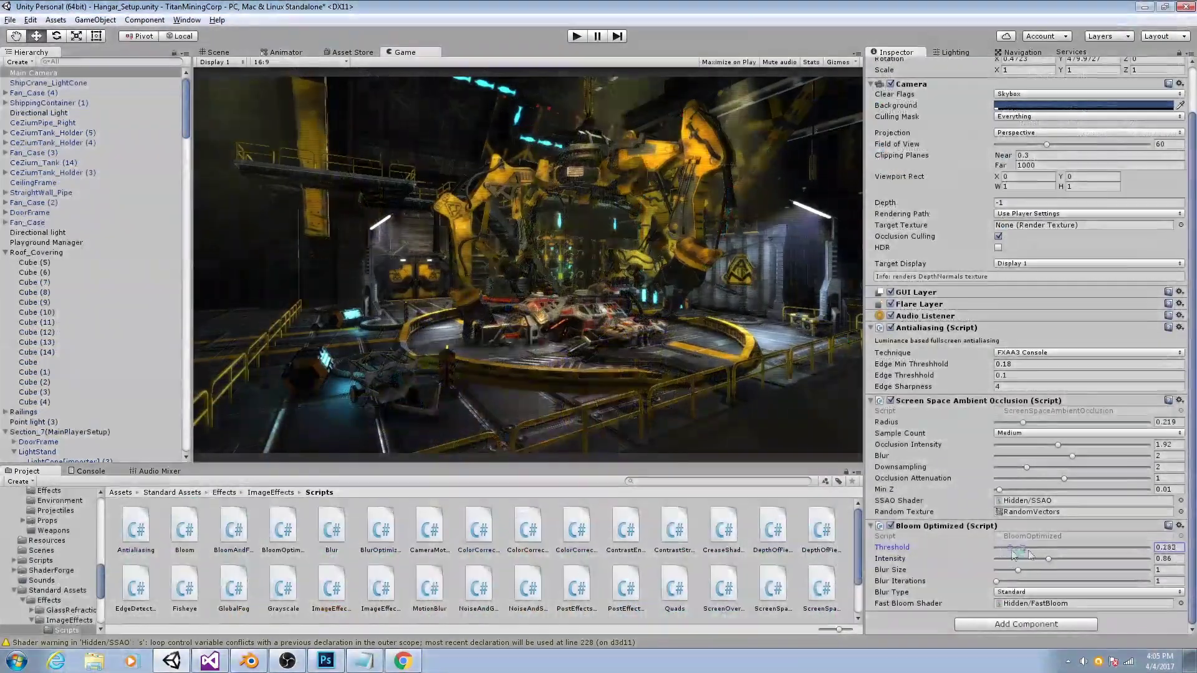
Set the main camera's Bloom Optimized intensity to 1.05 and blur size to 1.58.
drag(1029, 554, 1070, 560)
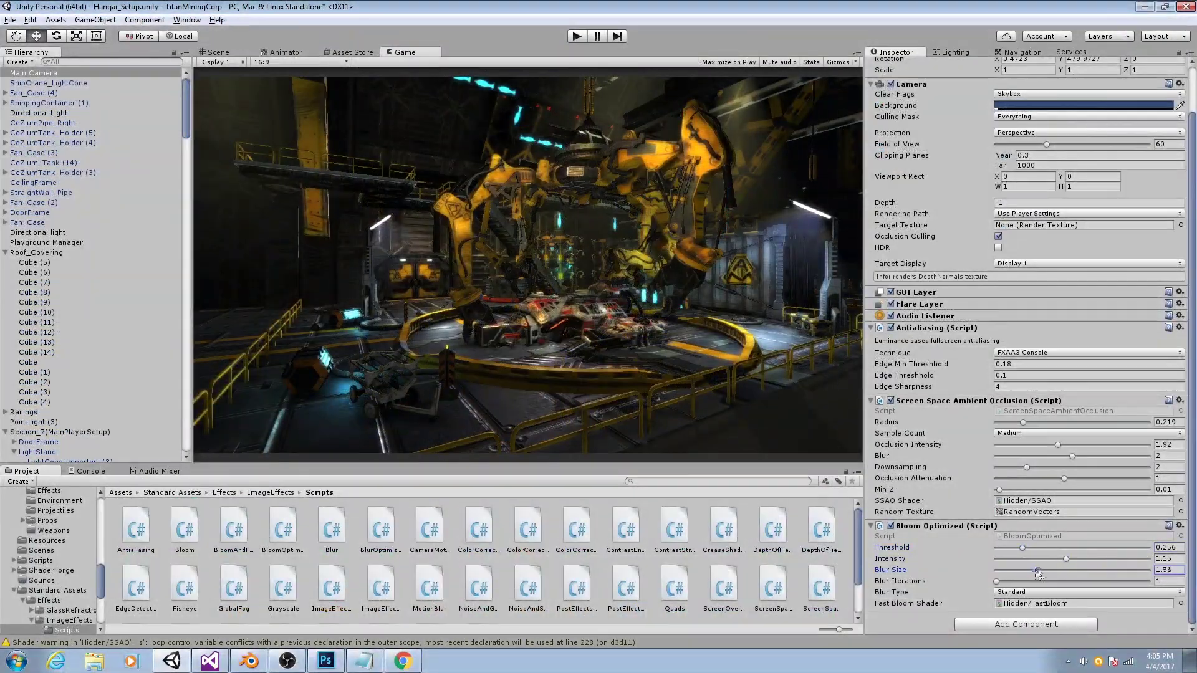
drag(1018, 570, 1038, 571)
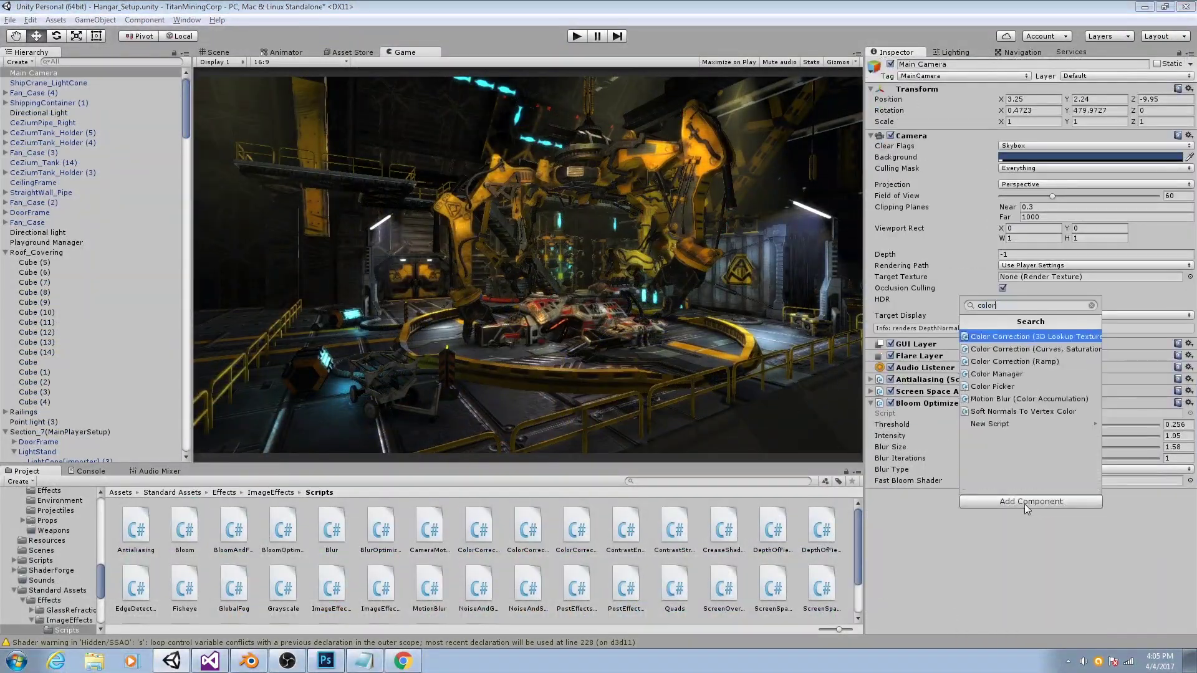
Add a Color Correction (Curves, Saturation) effect to the main camera and open its red channel curve.
click(1035, 349)
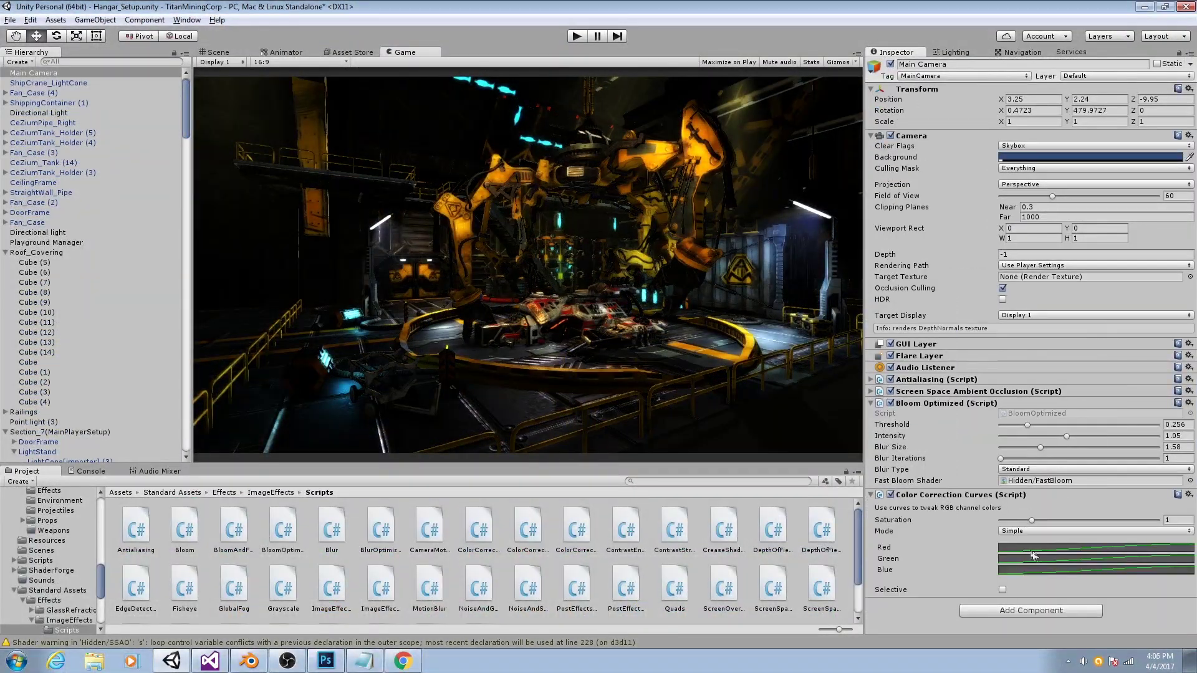
click(1095, 548)
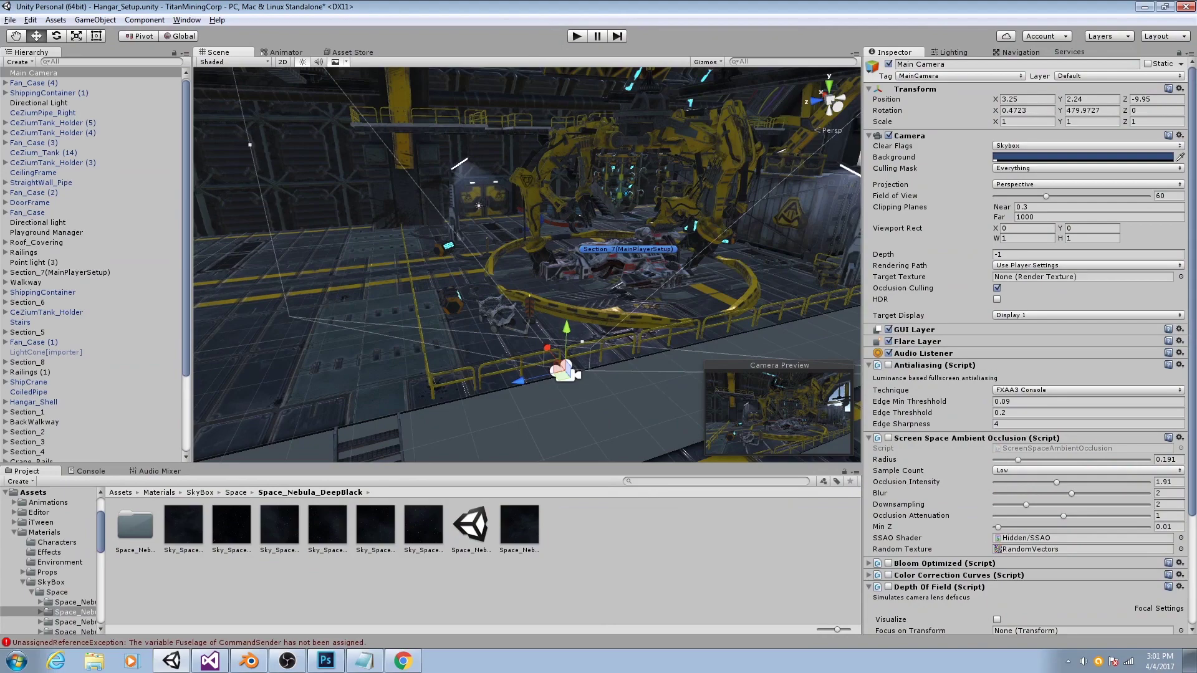
Survey the hangar interior around the main player bay, select the ShipCrane and focus the view on it.
scroll(579, 231, down, 5)
alt+drag(579, 231, 475, 284)
right_drag(474, 283, 719, 197)
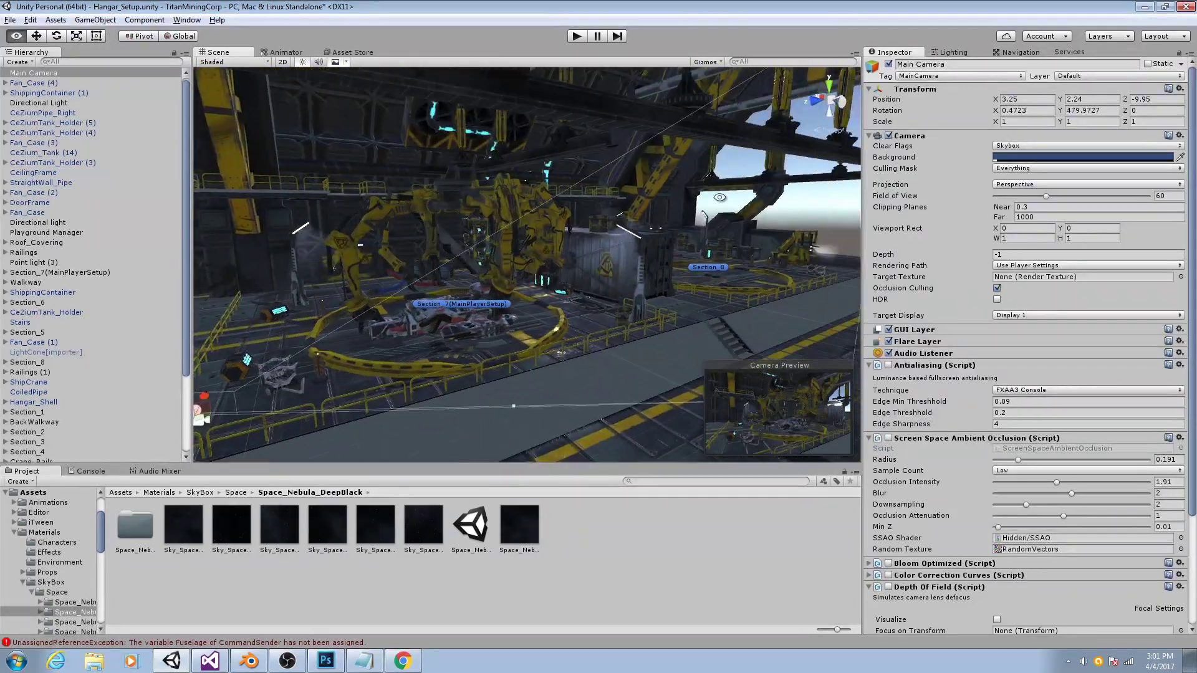
middle_drag(449, 265, 567, 324)
alt+drag(567, 324, 460, 388)
right_drag(743, 175, 538, 205)
click(538, 206)
key(f)
Examine the crane rails, walkways and the Section_7 and Section_8 bays of the hangar from several angles.
alt+drag(567, 231, 564, 284)
right_drag(576, 257, 535, 319)
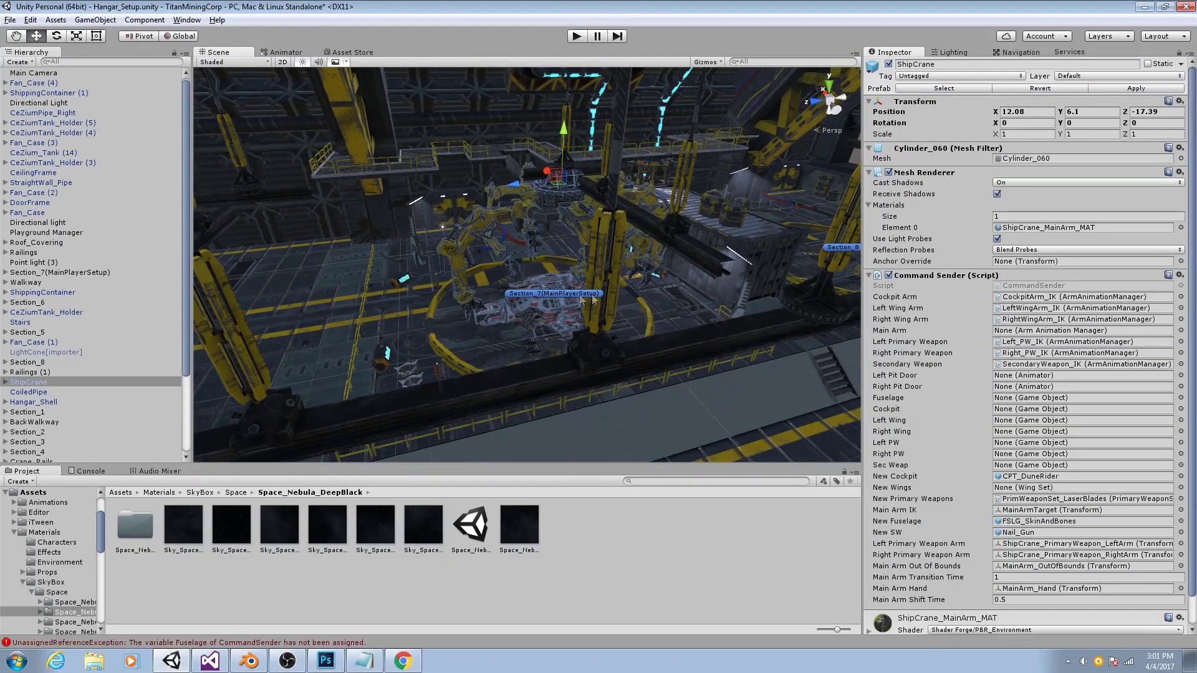
middle_drag(724, 281, 555, 309)
alt+drag(555, 309, 449, 309)
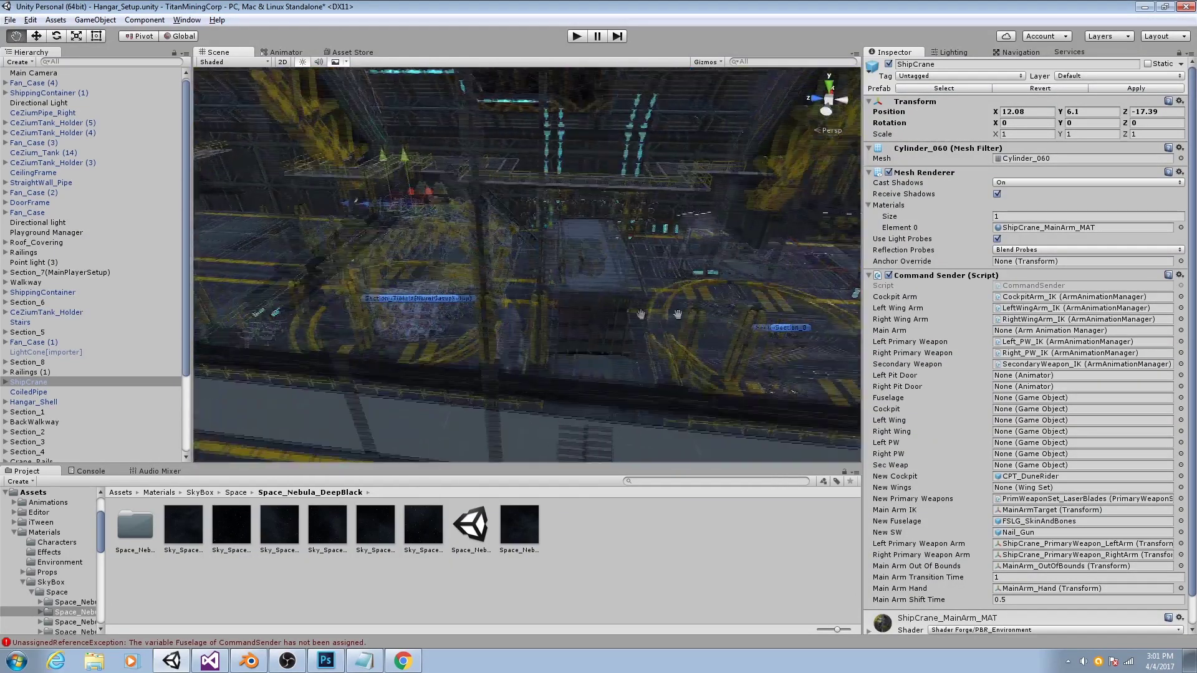
middle_drag(449, 309, 413, 305)
right_drag(414, 305, 483, 286)
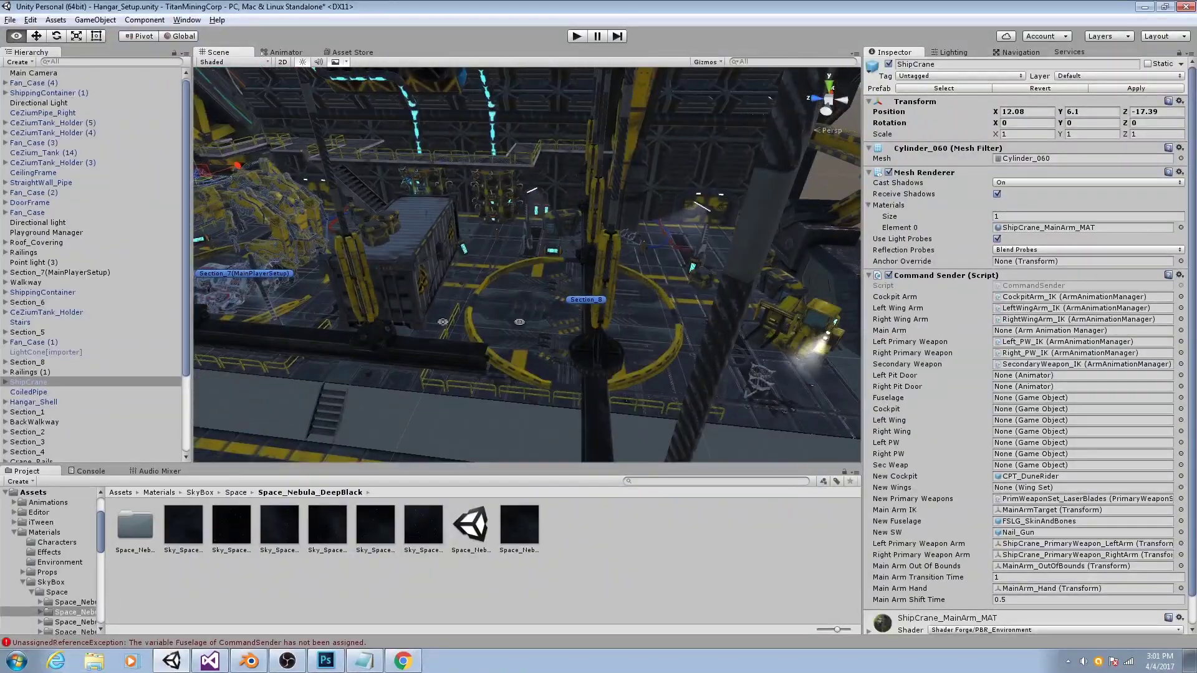
alt+drag(443, 322, 599, 337)
scroll(649, 337, down, 3)
middle_drag(698, 336, 586, 318)
alt+drag(586, 318, 452, 307)
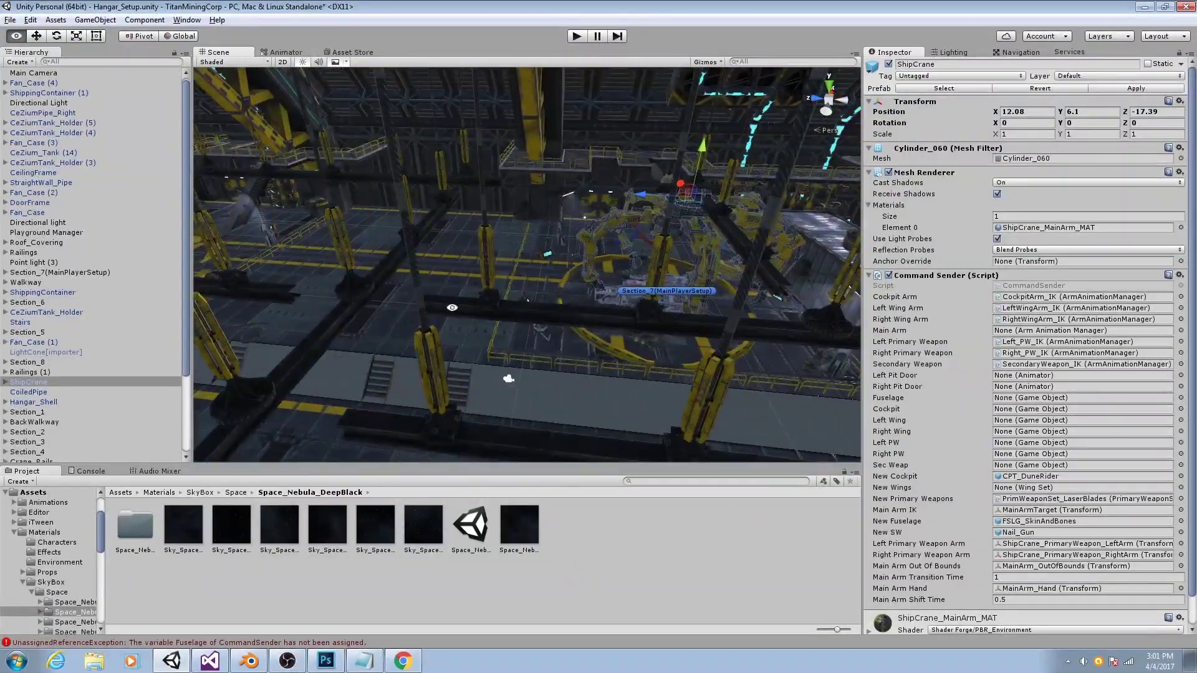
right_drag(452, 307, 304, 284)
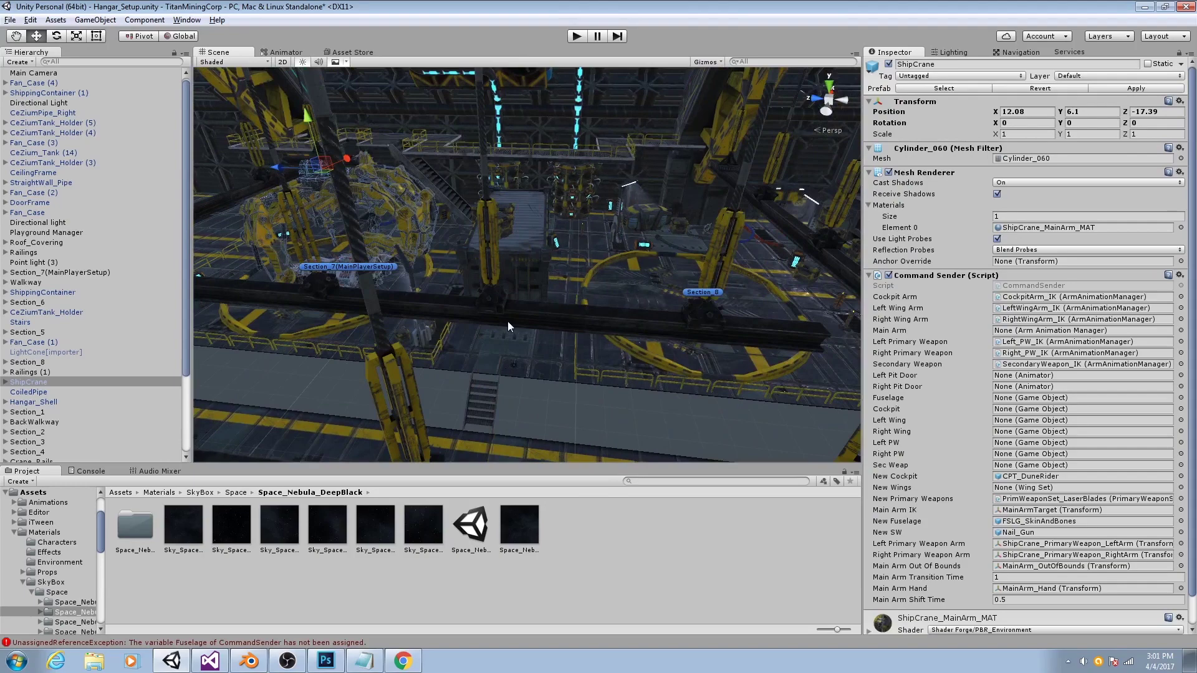
right_drag(423, 269, 674, 315)
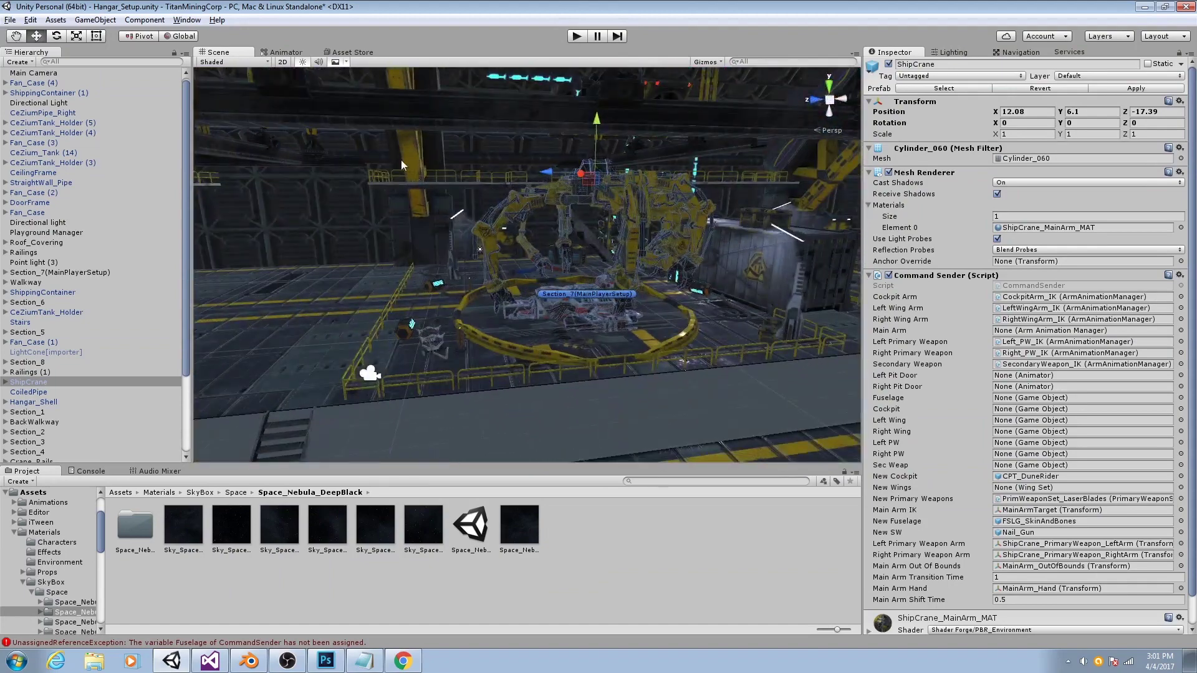
right_drag(678, 164, 526, 316)
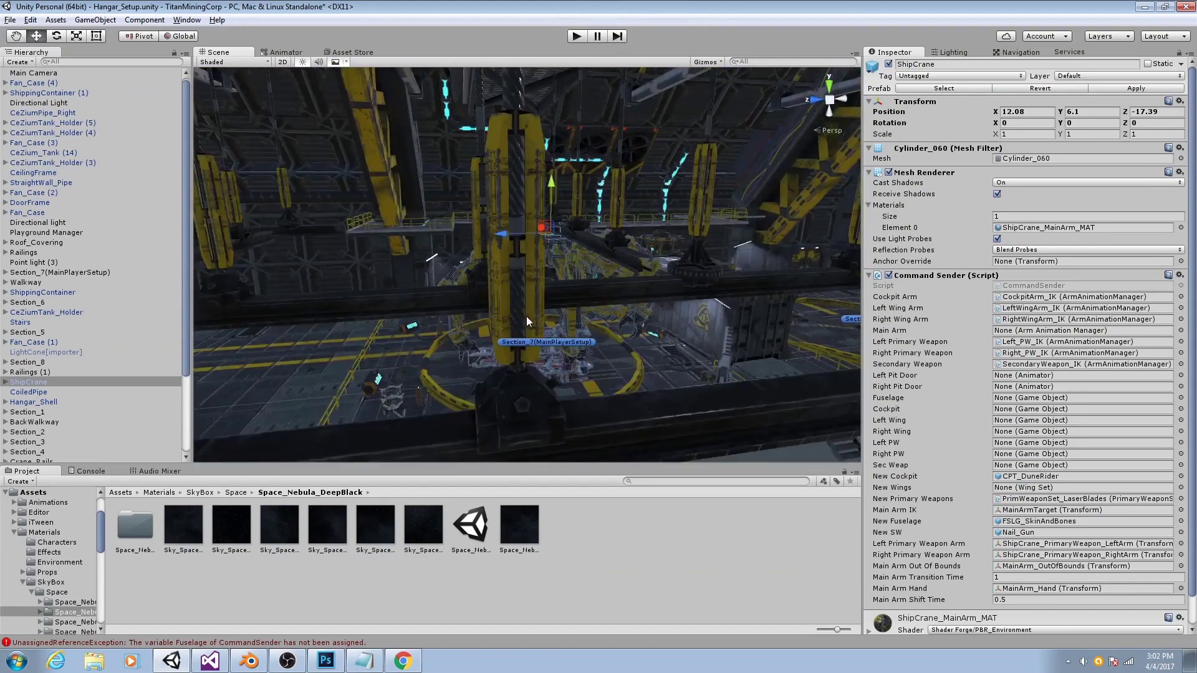
right_drag(716, 239, 543, 308)
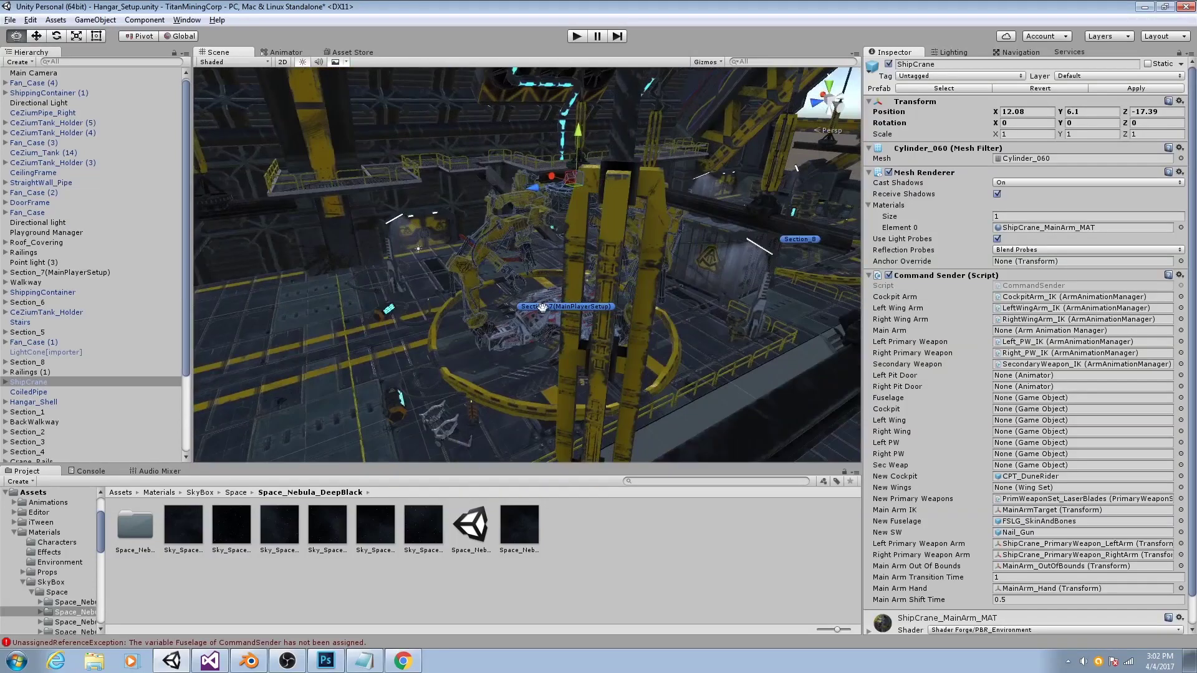
Bring up the separate Game window to check the camera's view of the hangar, and put it away again.
drag(1196, 37, 637, 20)
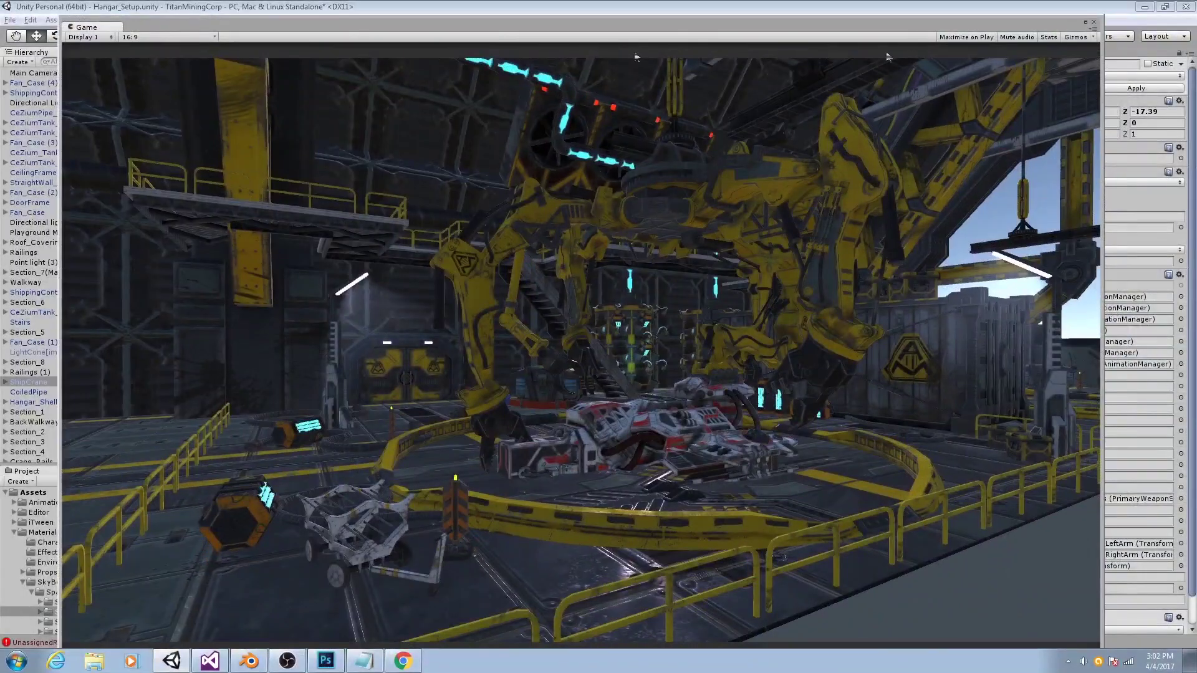
click(1085, 23)
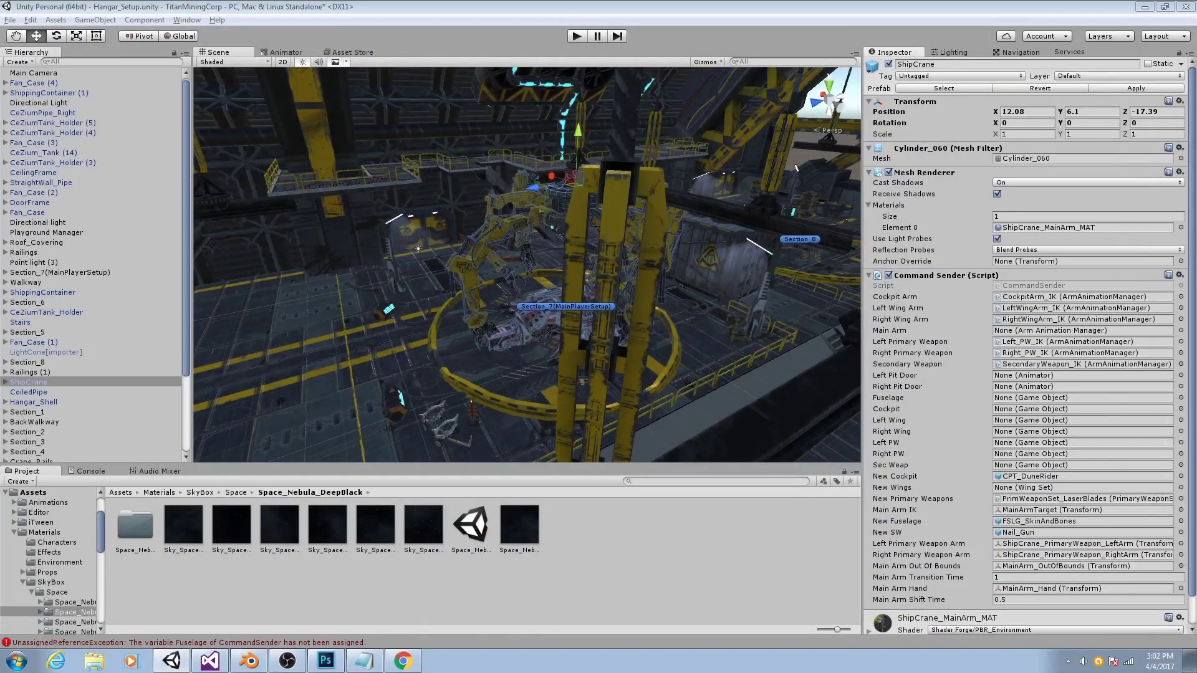
Filter the scene objects by "light", focus on the first Directional Light, and clear the filter.
scroll(602, 280, down, 2)
middle_drag(605, 281, 557, 281)
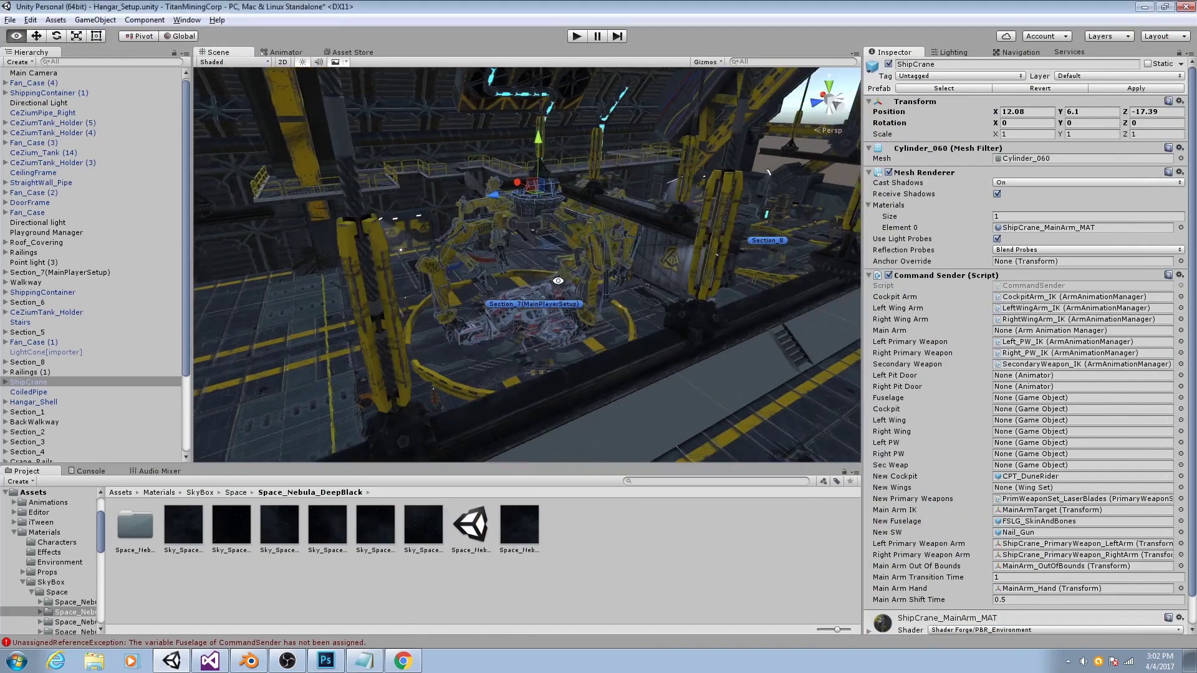
scroll(55, 144, up, 1)
scroll(549, 178, up, 2)
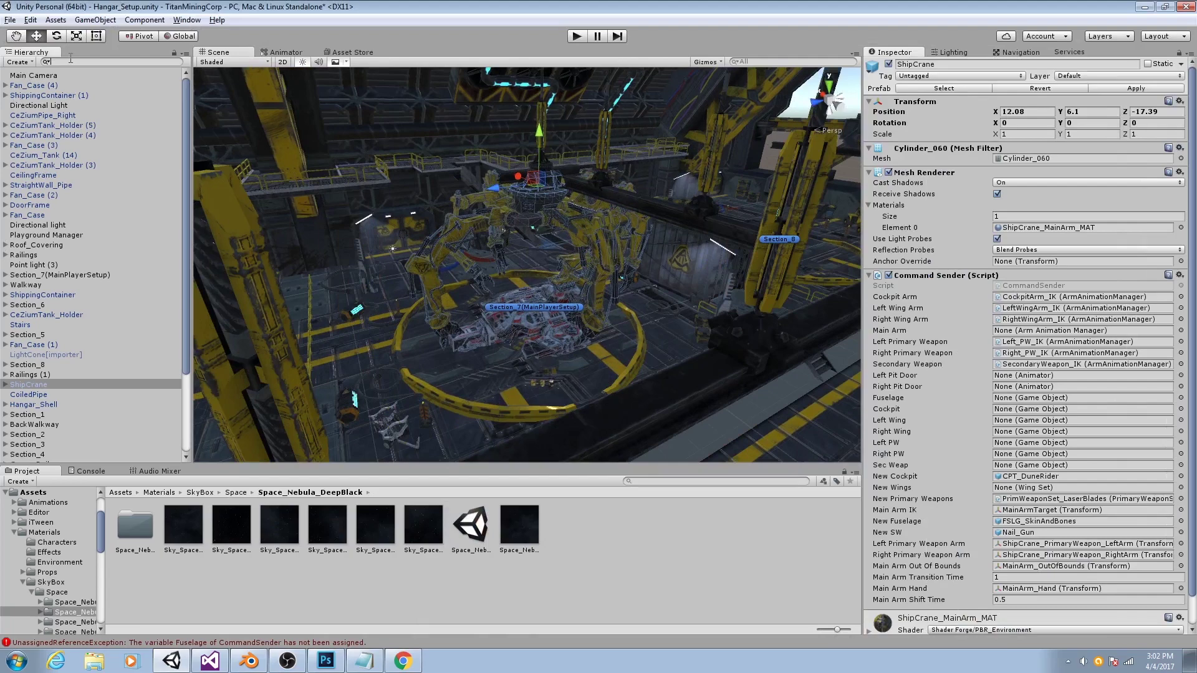
text(light)
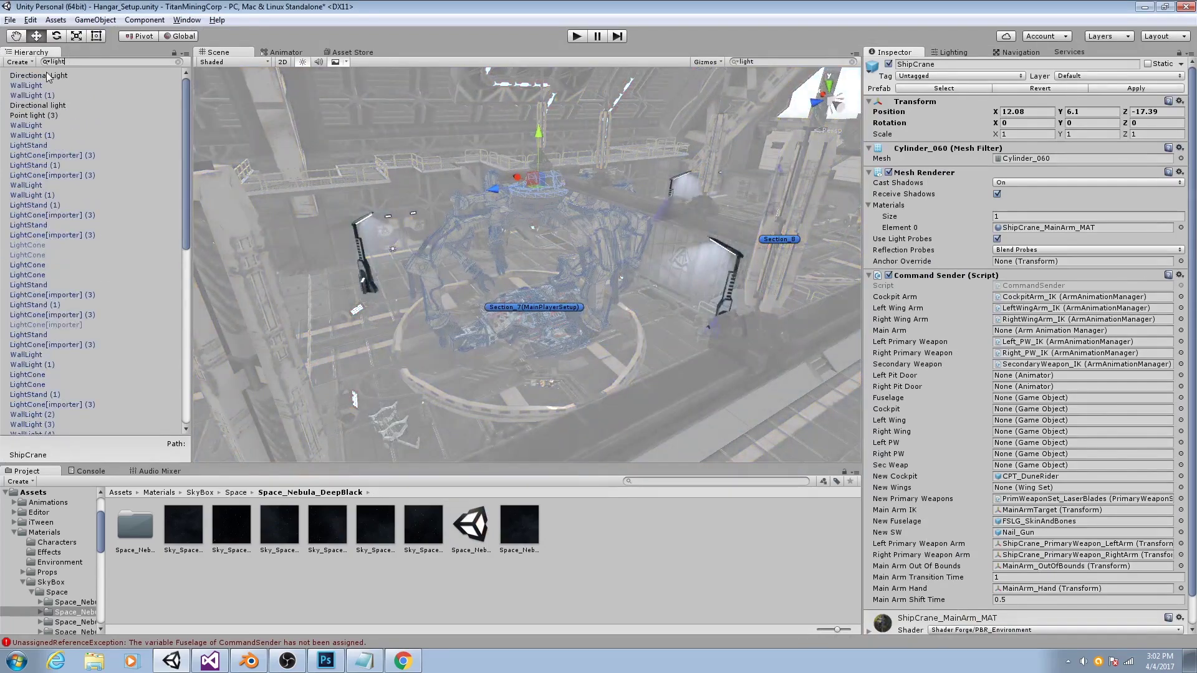
double_click(47, 76)
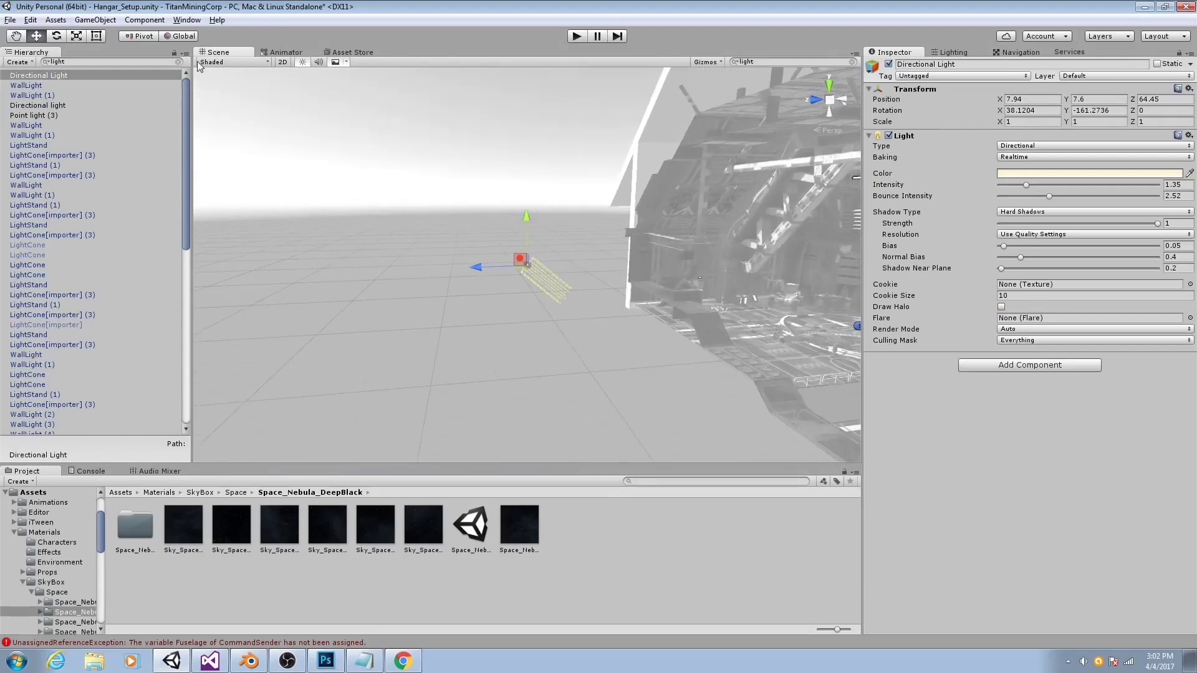
key(BackSpace)
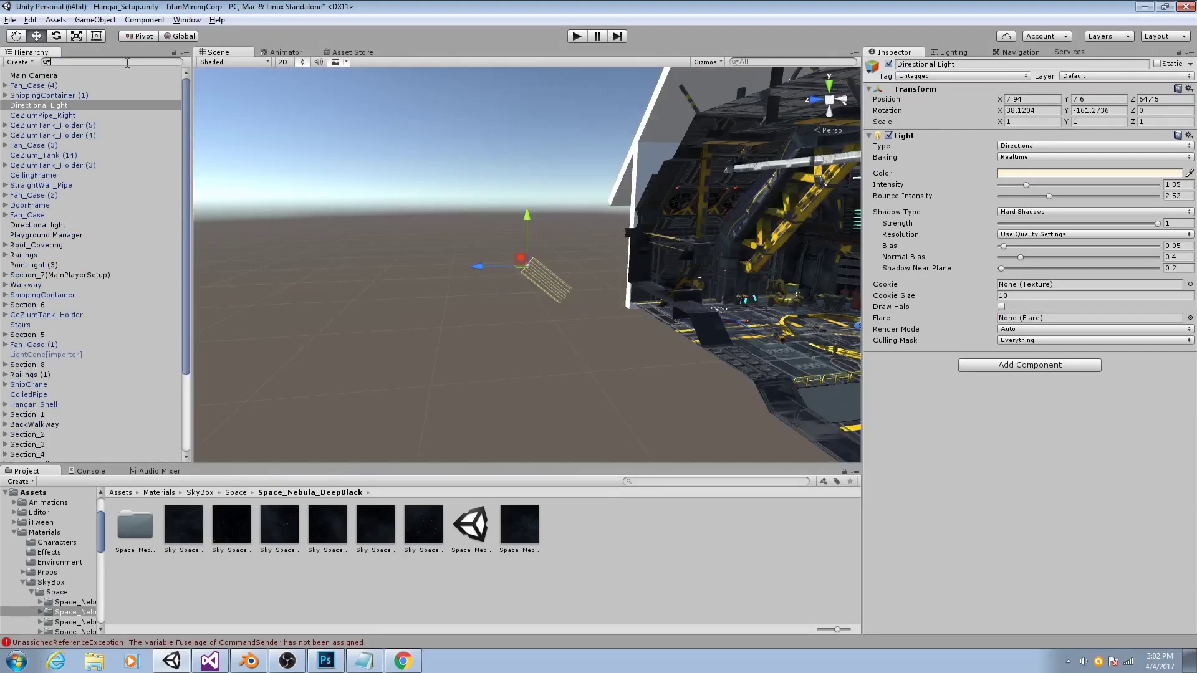
Select the second Directional light near the hangar's upper walkway and focus the view on it.
alt+drag(501, 235, 495, 273)
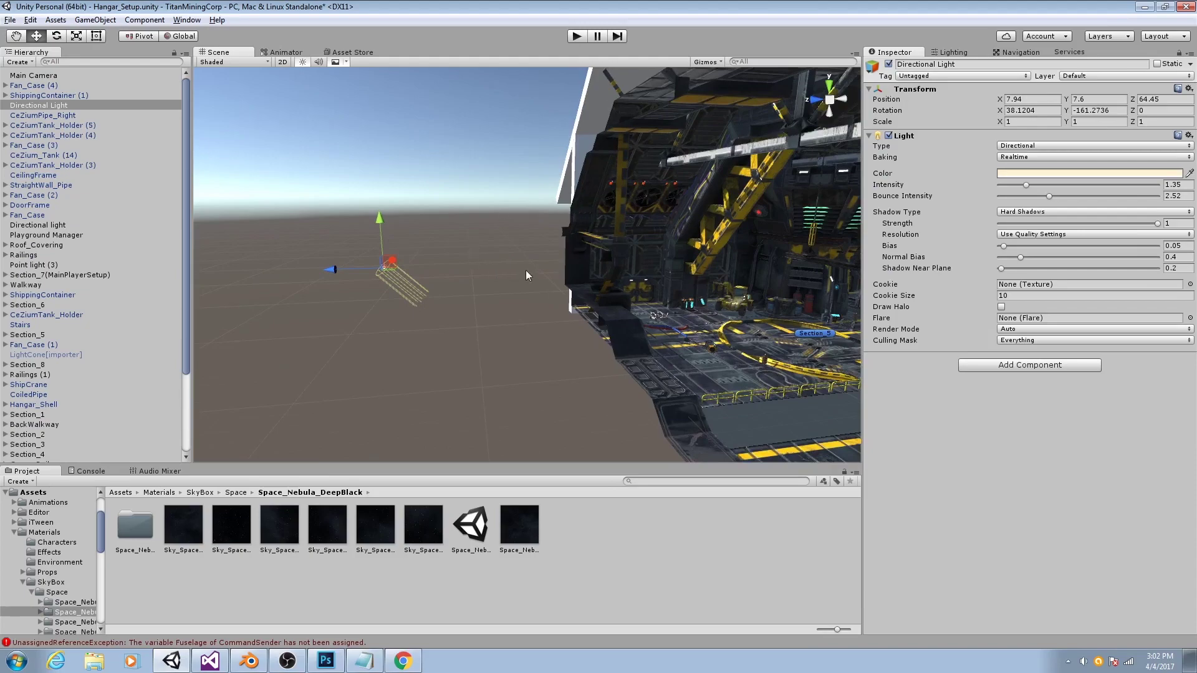
alt+drag(532, 287, 460, 323)
right_drag(523, 280, 709, 369)
click(733, 329)
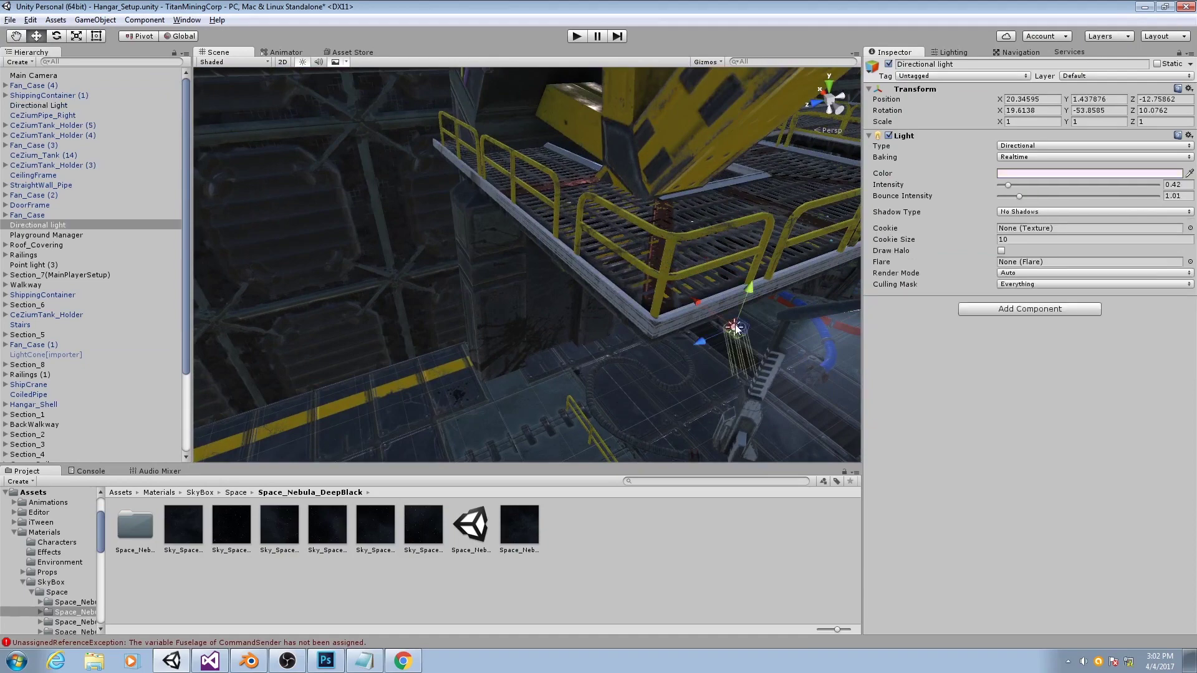
key(f)
Inspect how the second Directional light affects the hangar floor, robot arms and ship from different viewpoints.
alt+drag(563, 308, 555, 249)
scroll(548, 268, up, 3)
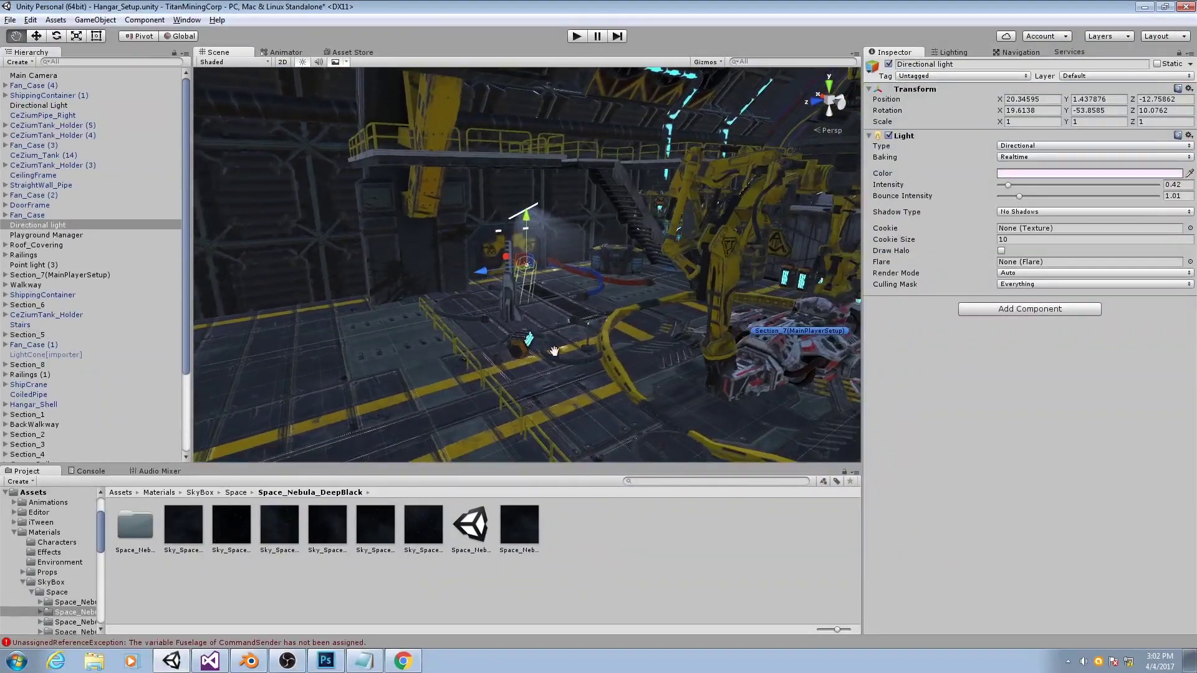
middle_drag(524, 335, 444, 326)
right_drag(443, 320, 458, 340)
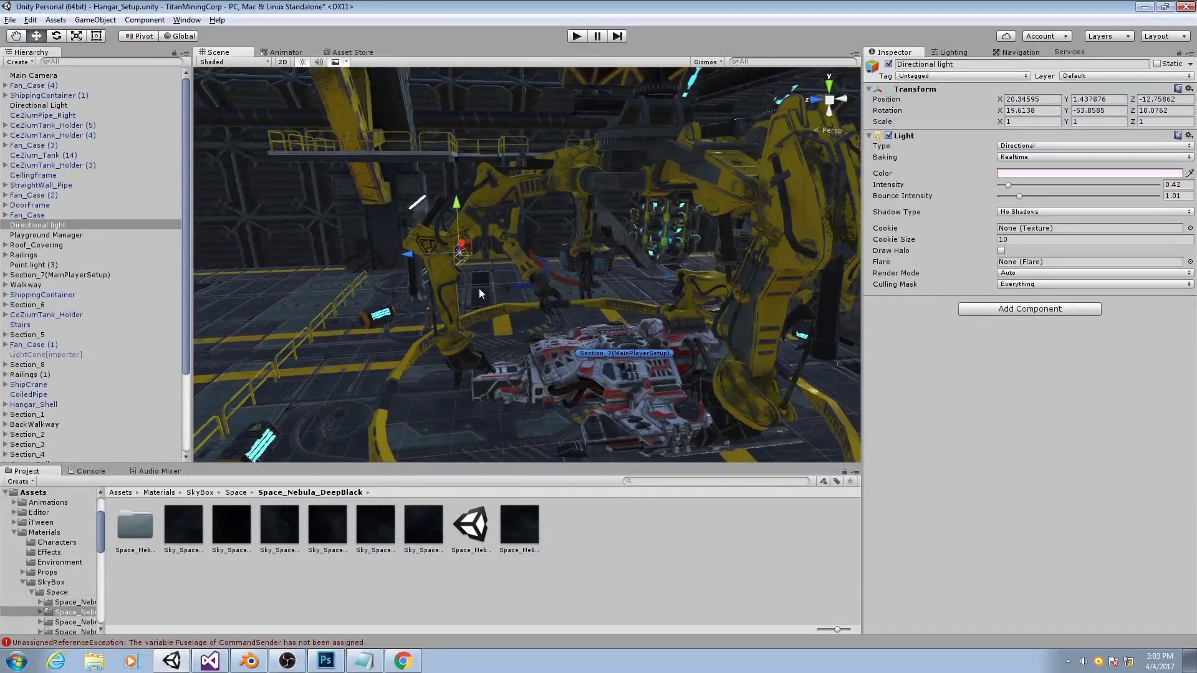
right_drag(479, 288, 574, 326)
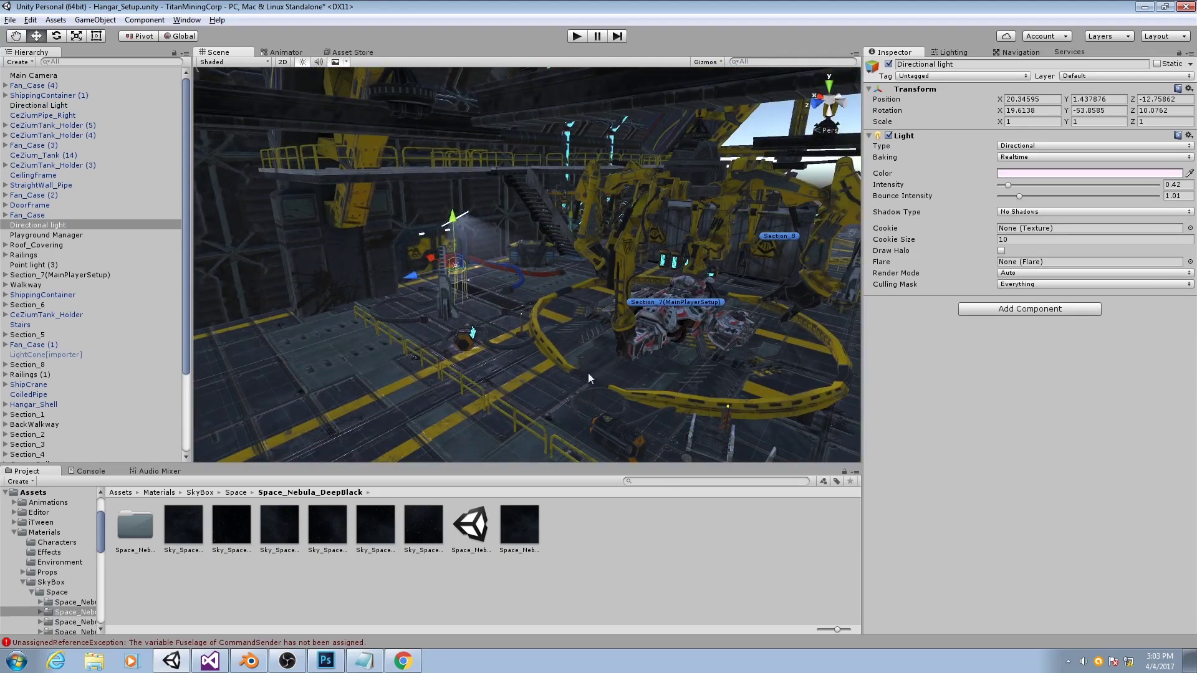
right_drag(582, 352, 457, 330)
mouse_move(525, 291)
right_down()
mouse_move(548, 315)
mouse_move(526, 331)
mouse_move(511, 297)
right_up()
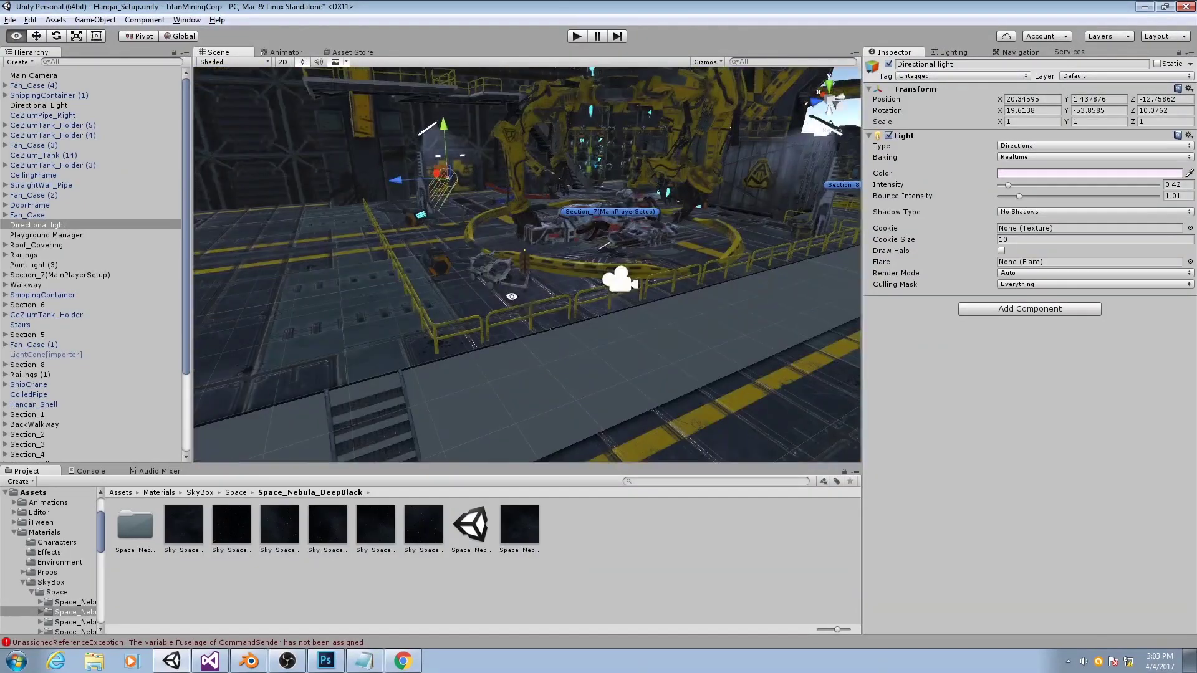
Select the Main Camera and check its placement and preview in front of the player bay.
click(622, 284)
right_drag(624, 290, 528, 337)
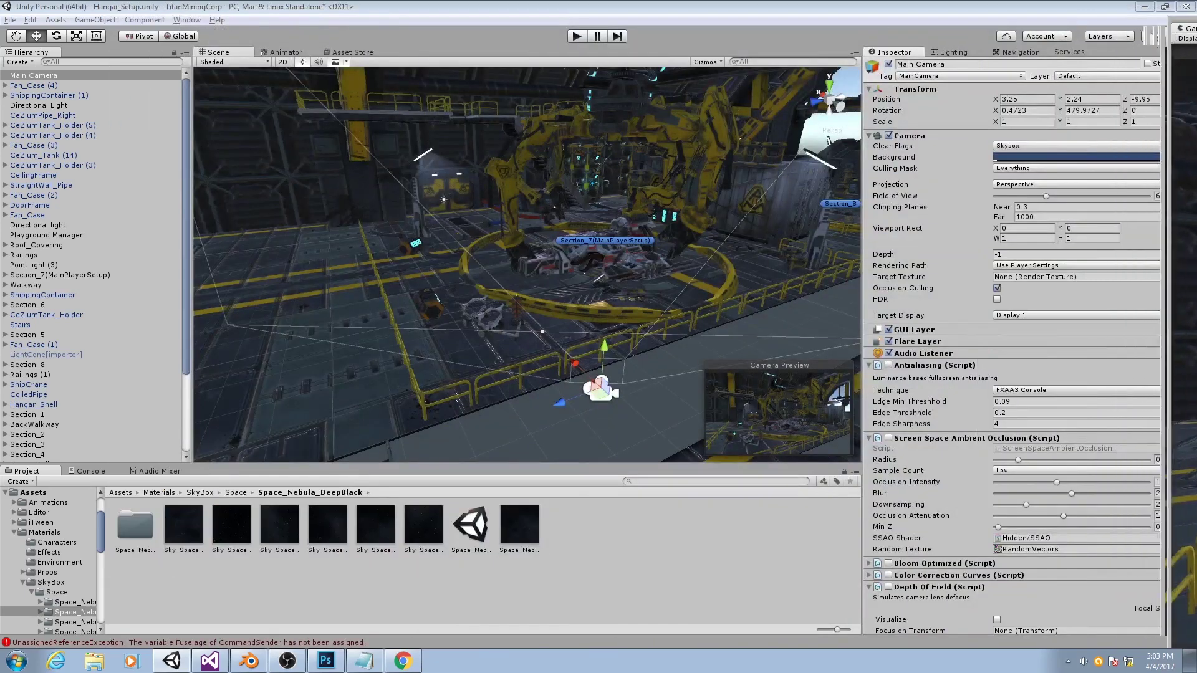
Disable and re-enable the second Directional light to compare the hangar's lighting without and with it.
right_drag(488, 270, 461, 274)
click(465, 255)
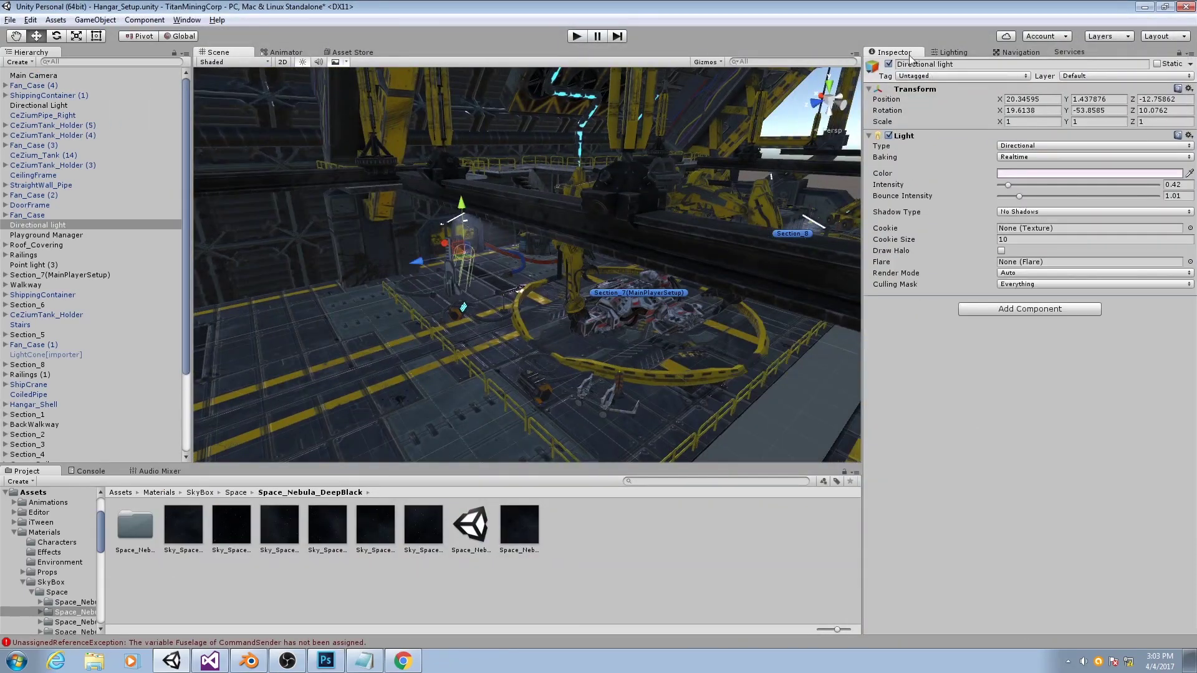
click(889, 64)
right_drag(763, 232, 768, 206)
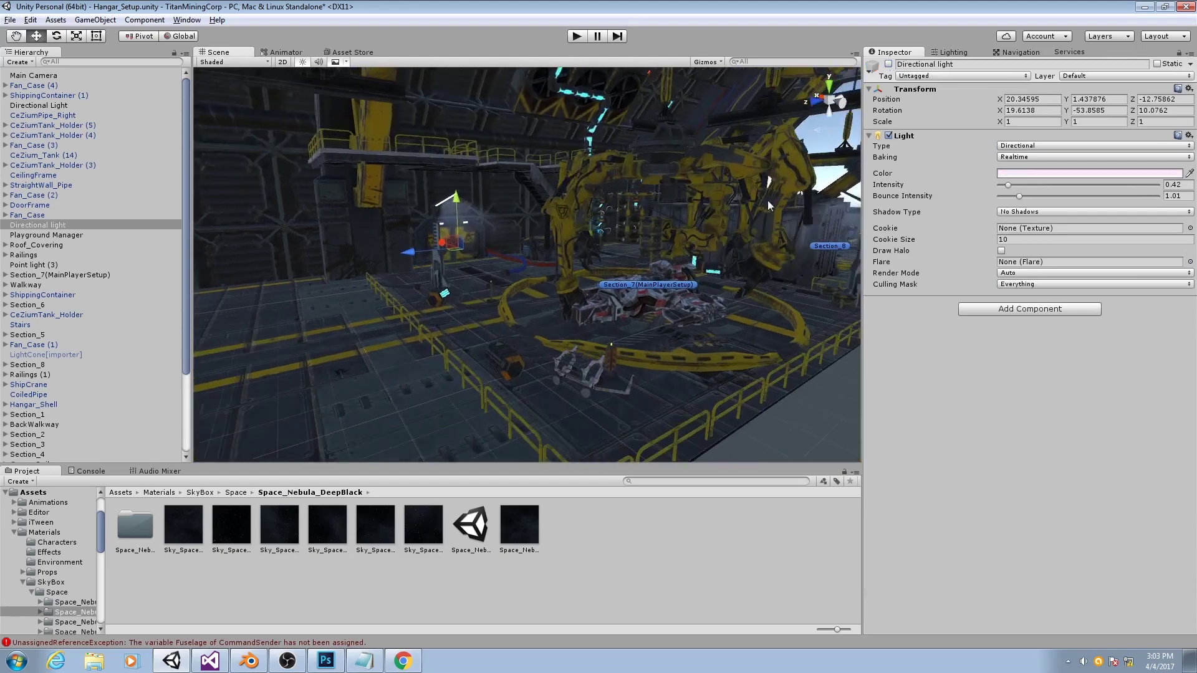
click(889, 65)
scroll(618, 237, up, 5)
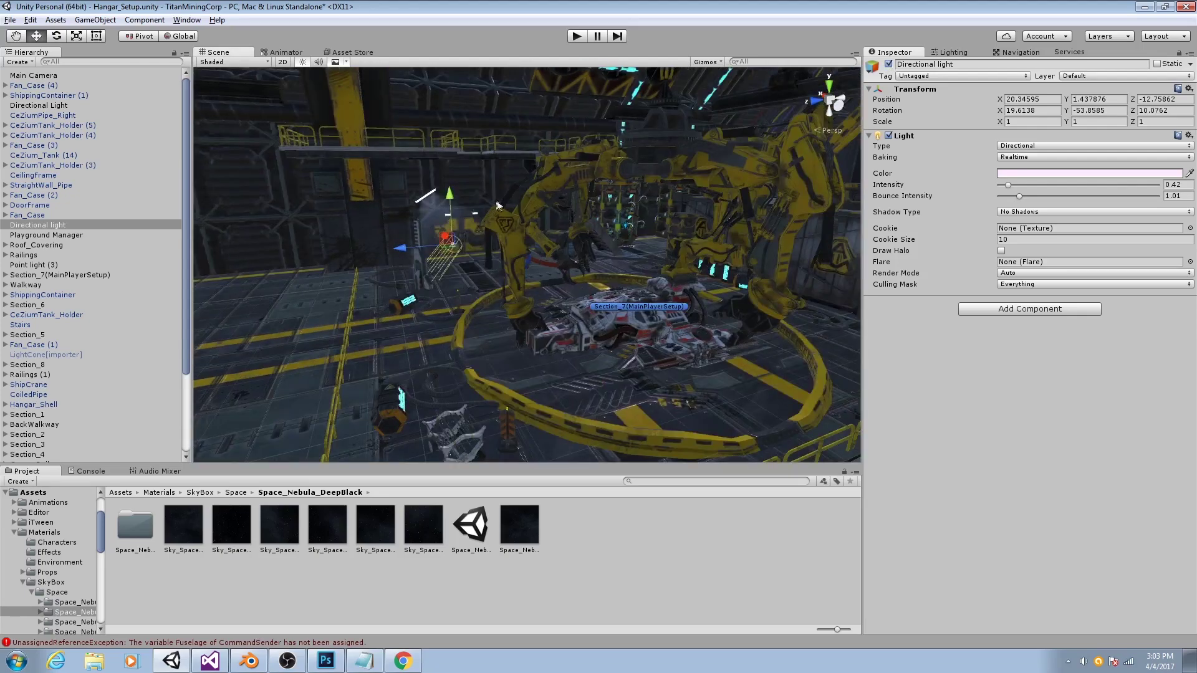
scroll(499, 206, down, 3)
middle_drag(693, 240, 552, 247)
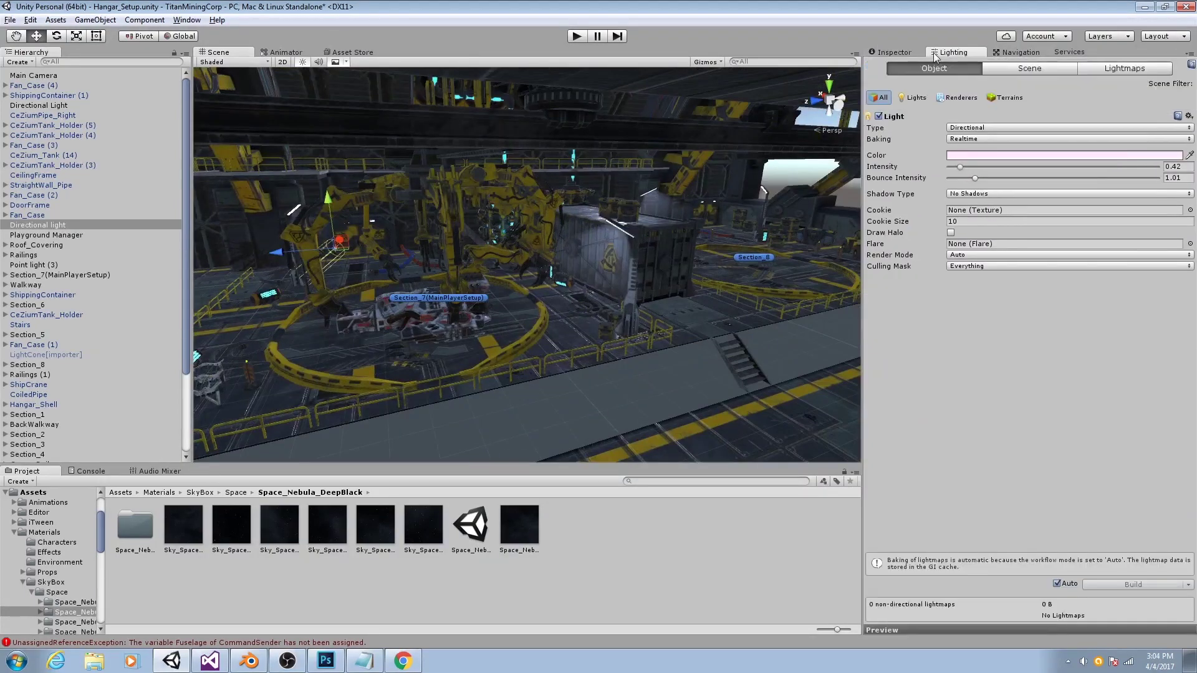
Set the scene's Environment Lighting ambient intensity to 0.74.
click(1037, 70)
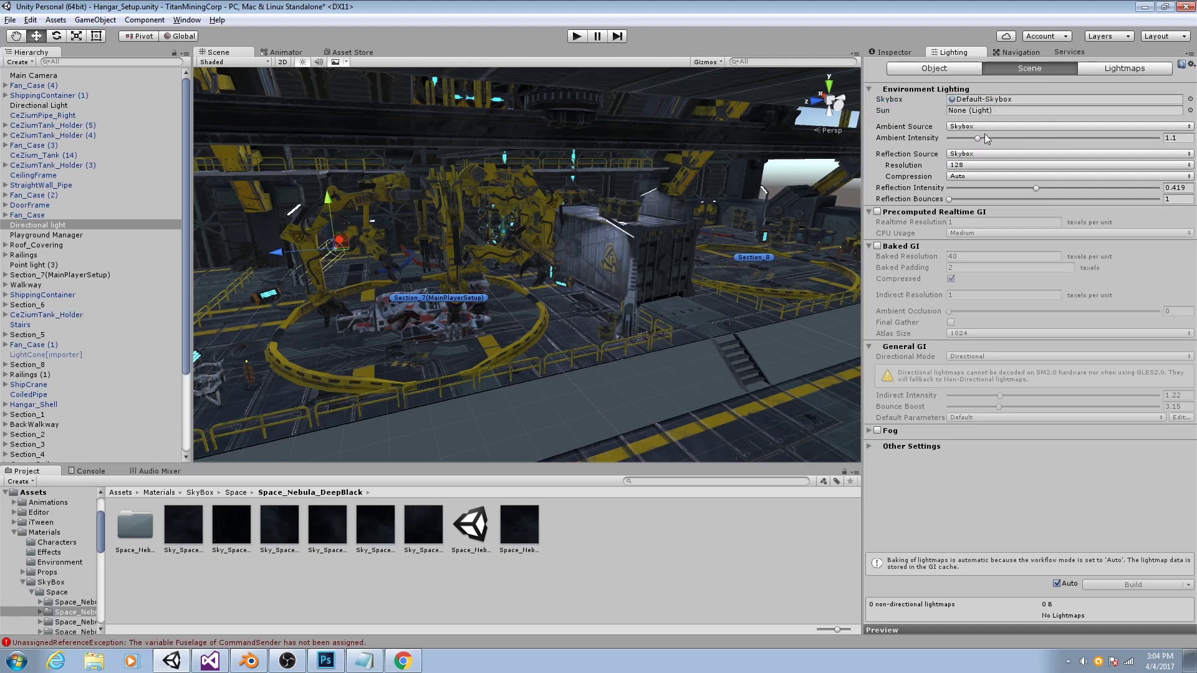
mouse_move(978, 141)
mouse_down()
mouse_move(1032, 148)
mouse_move(970, 154)
mouse_up()
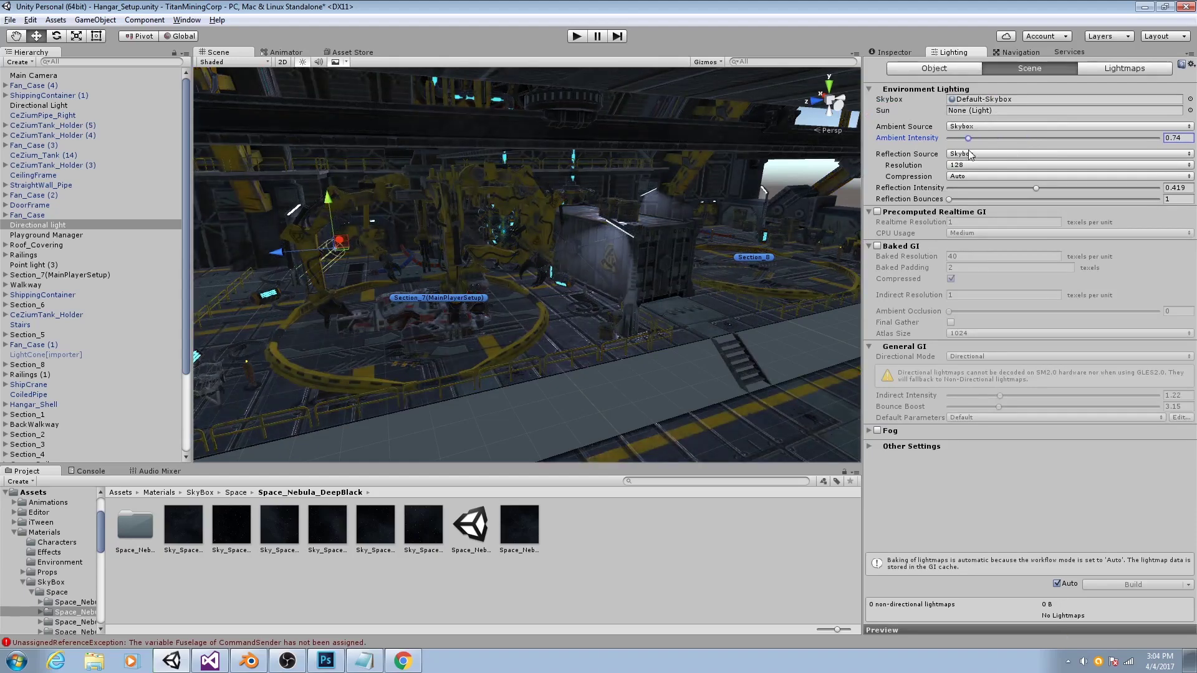
Select the LightStand in the Section_7 player bay and focus the view on it.
right_drag(549, 171, 547, 217)
scroll(639, 187, up, 2)
scroll(547, 217, up, 2)
click(546, 216)
key(f)
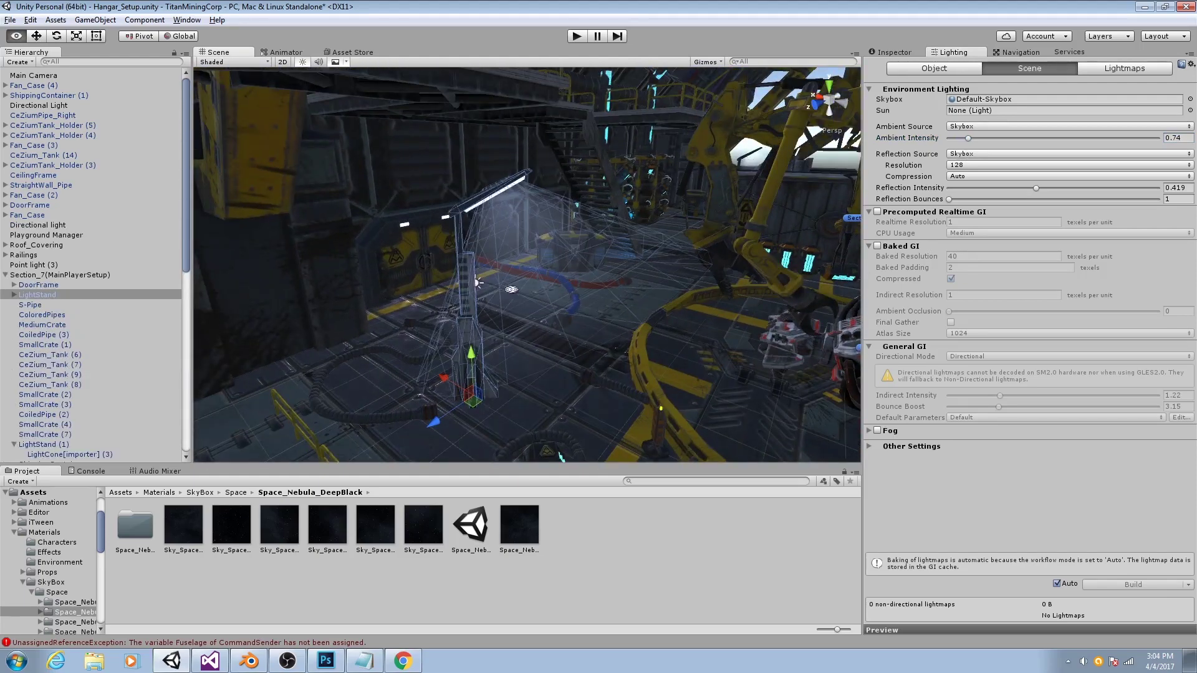
Examine the light stand and its light cone from near and far viewpoints around the player bay.
alt+drag(513, 290, 509, 261)
click(531, 201)
scroll(593, 259, down, 3)
scroll(593, 265, down, 3)
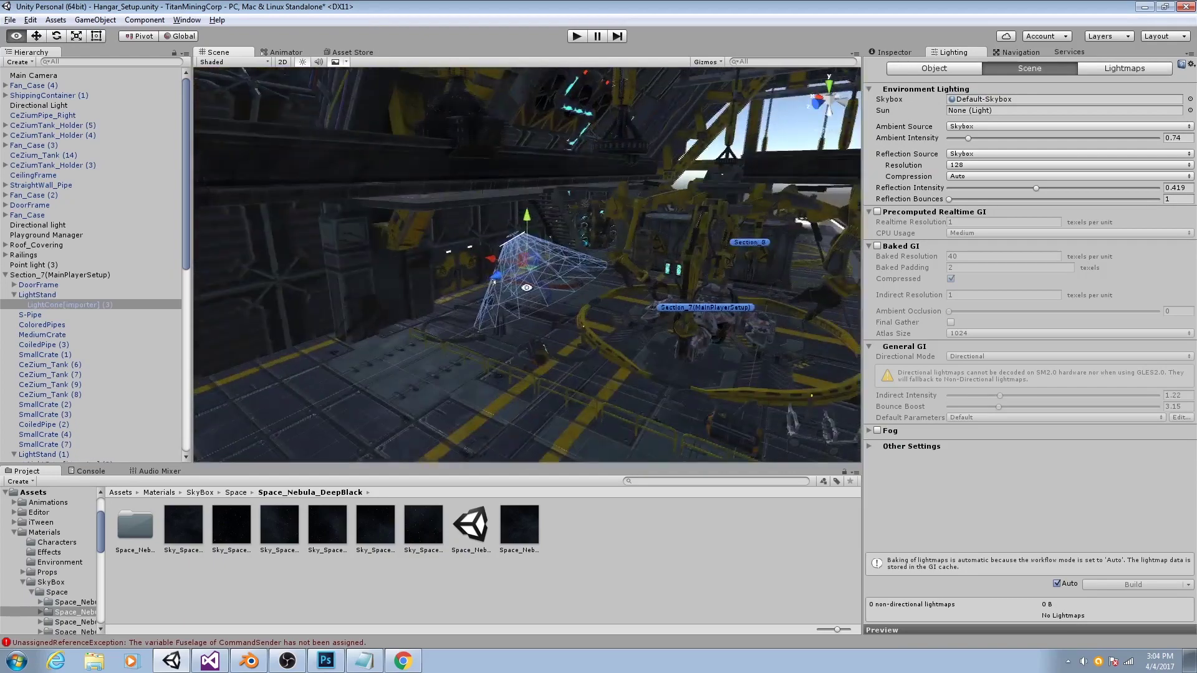
alt+drag(421, 317, 568, 366)
alt+drag(540, 298, 699, 234)
click(717, 226)
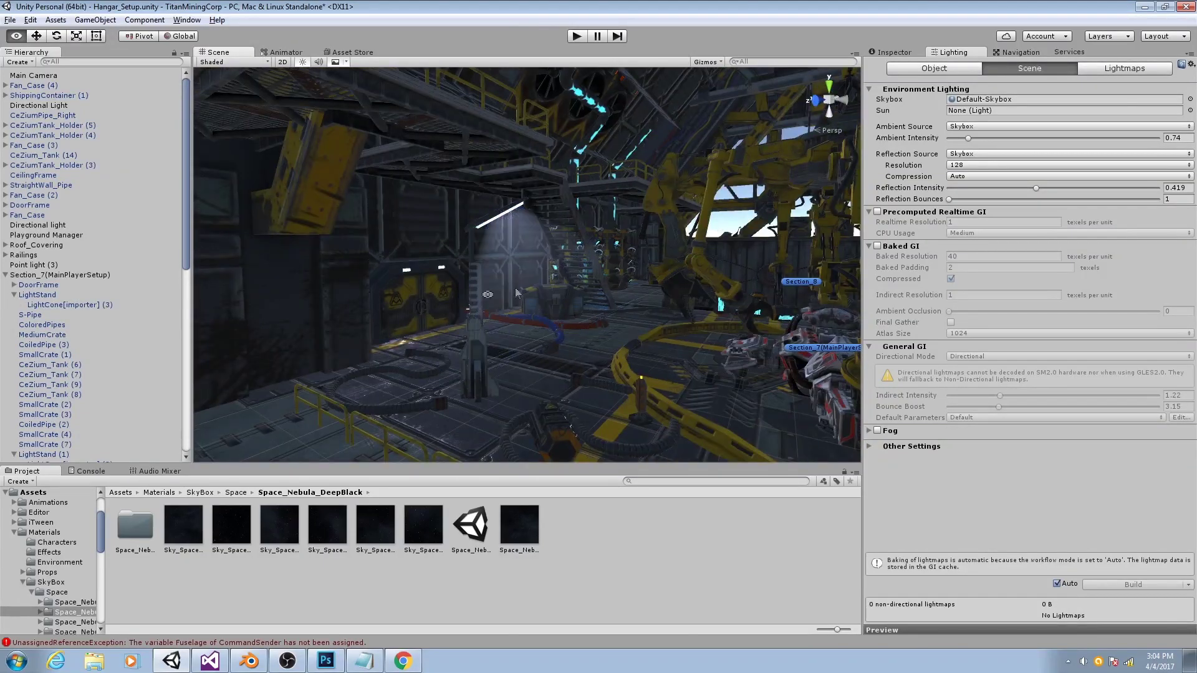
scroll(483, 215, up, 4)
alt+drag(474, 222, 484, 215)
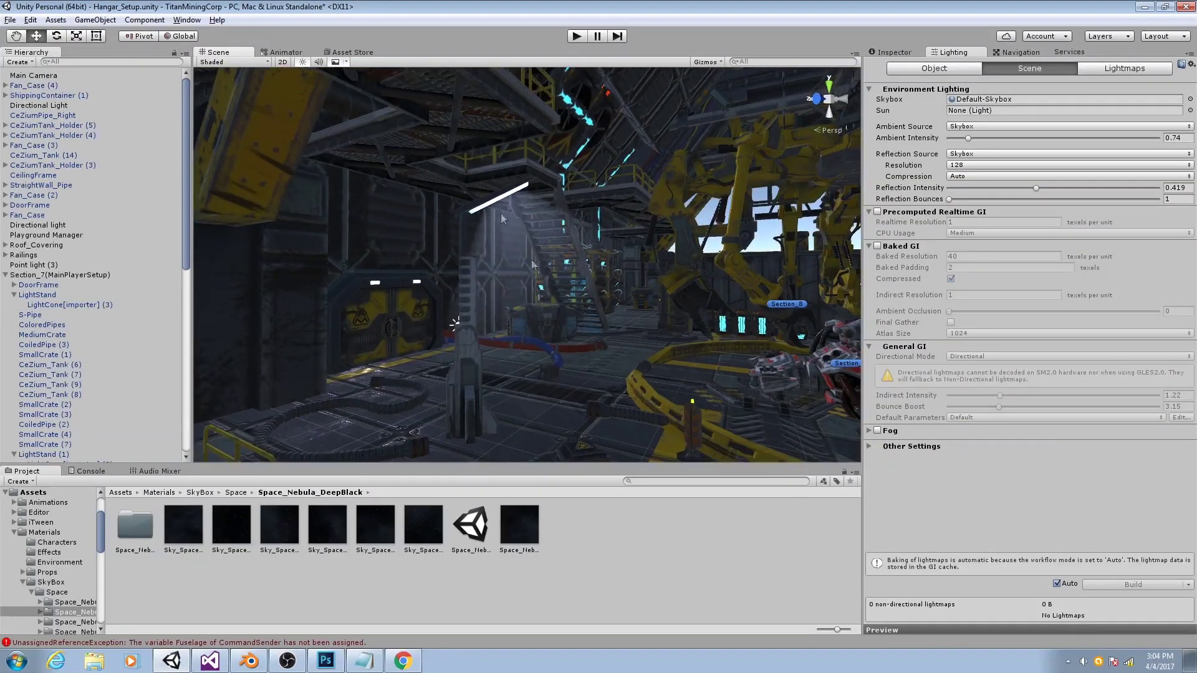
Select the stand's light cone and review its LightStand_Fog material properties and the available particle shaders.
click(511, 243)
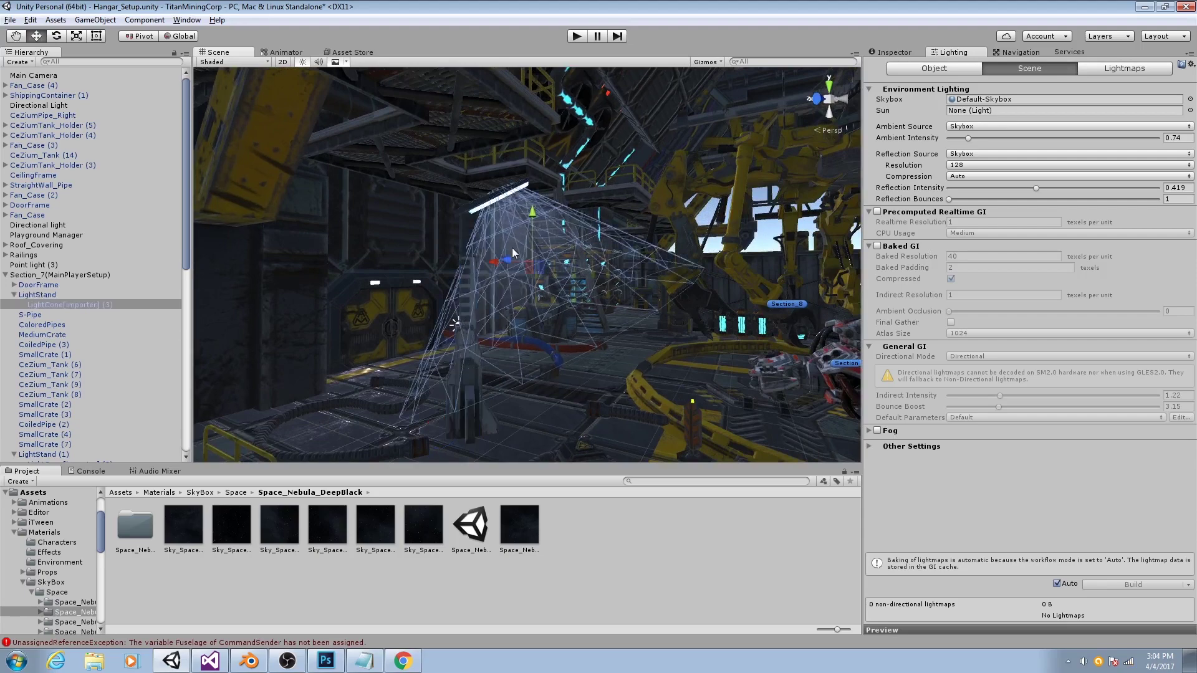
click(890, 53)
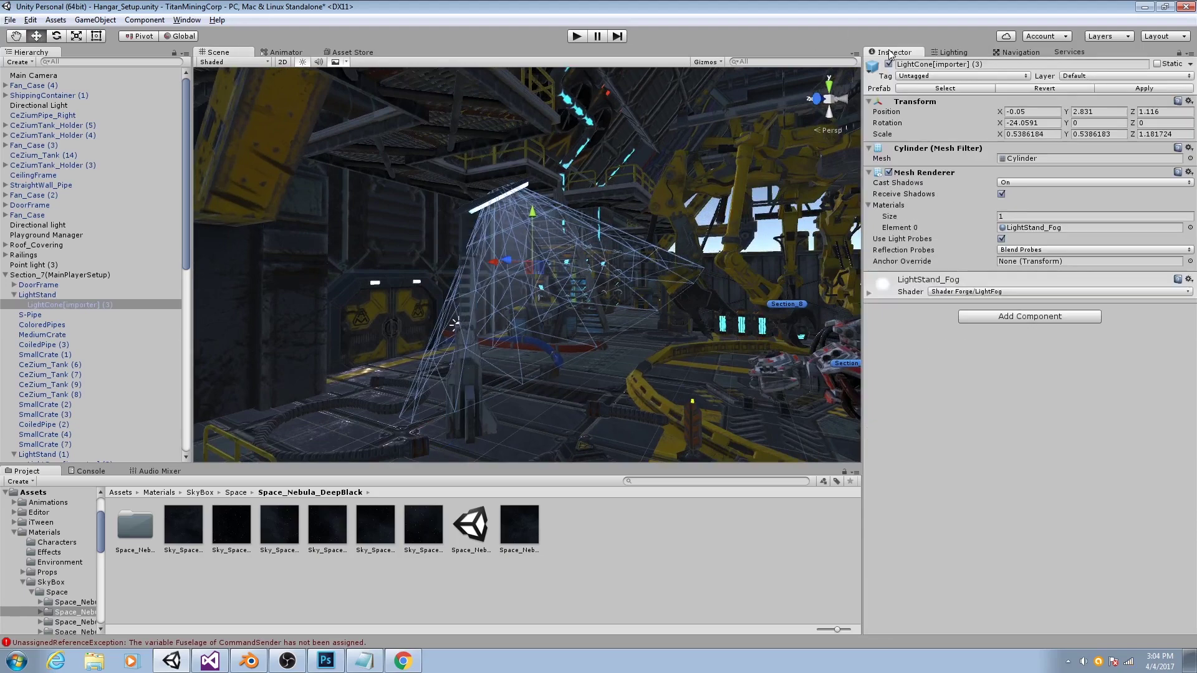
click(869, 292)
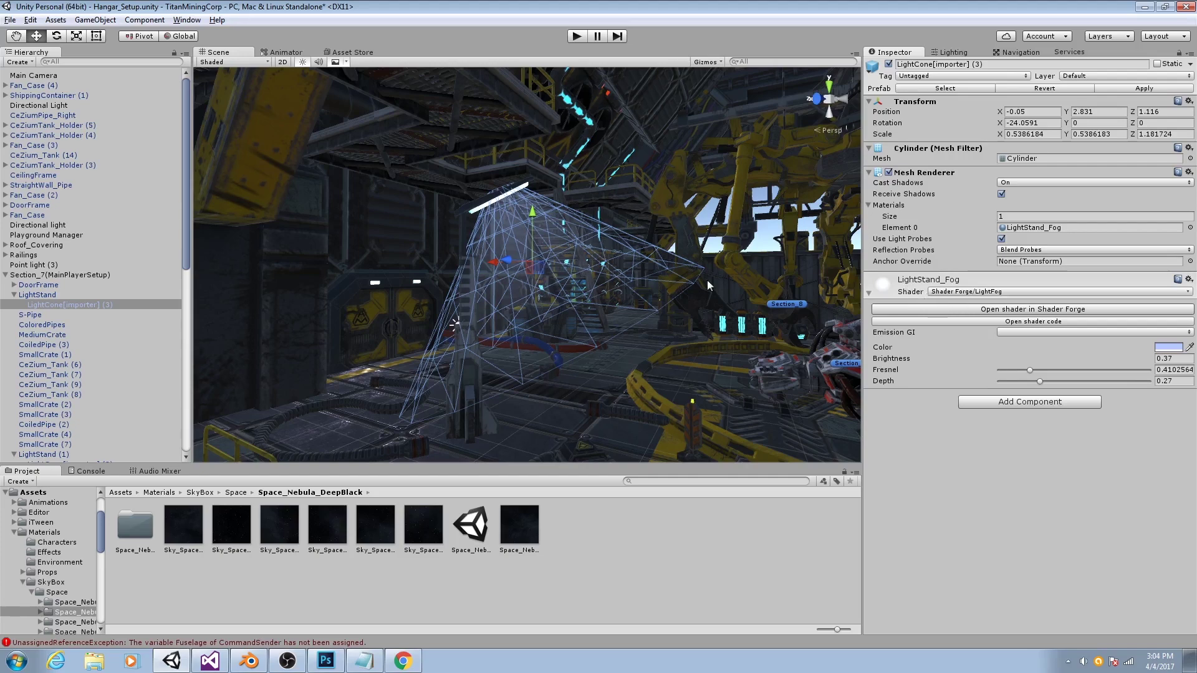
click(975, 292)
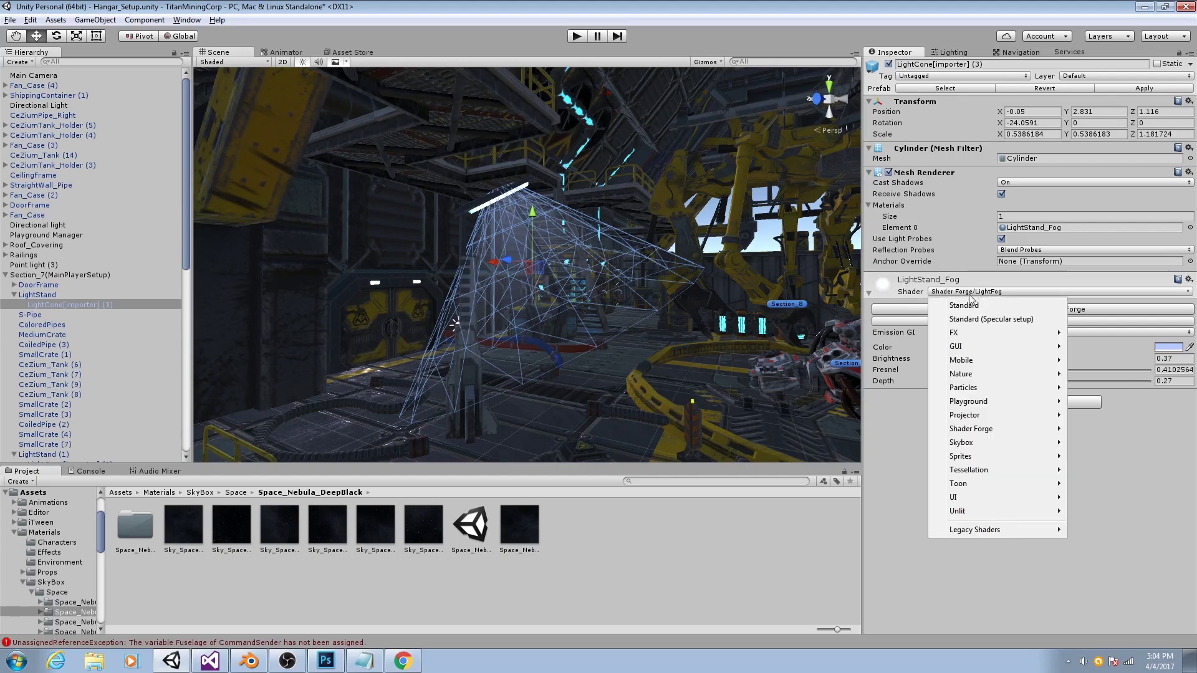
mouse_move(976, 387)
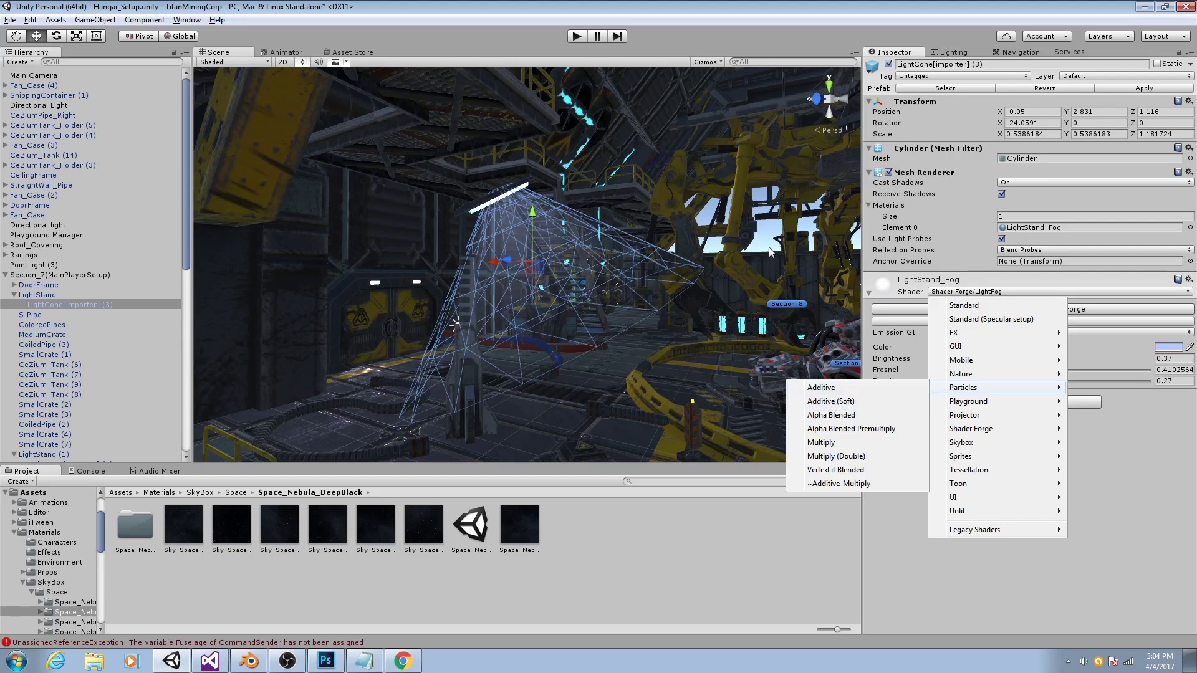
click(752, 250)
Try the Particles/Additive (Soft) shader on the LightStand's Frames_Lights_MAT material.
alt+drag(349, 306, 575, 322)
right_drag(575, 322, 451, 248)
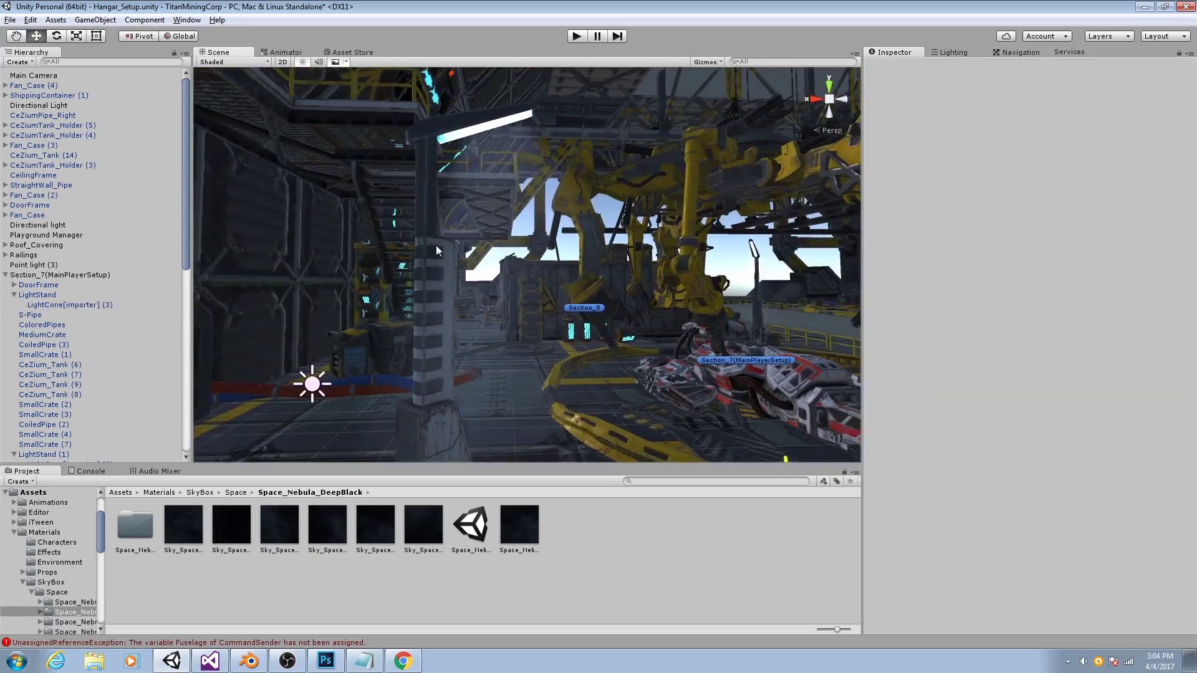
click(473, 200)
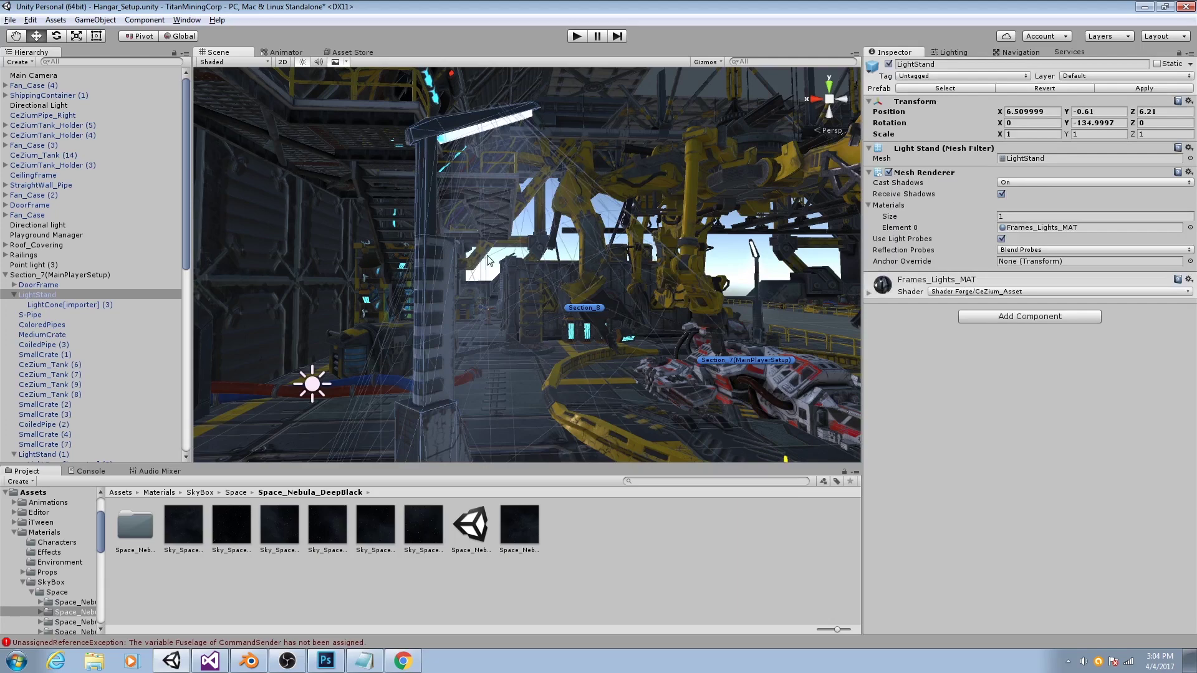
click(461, 294)
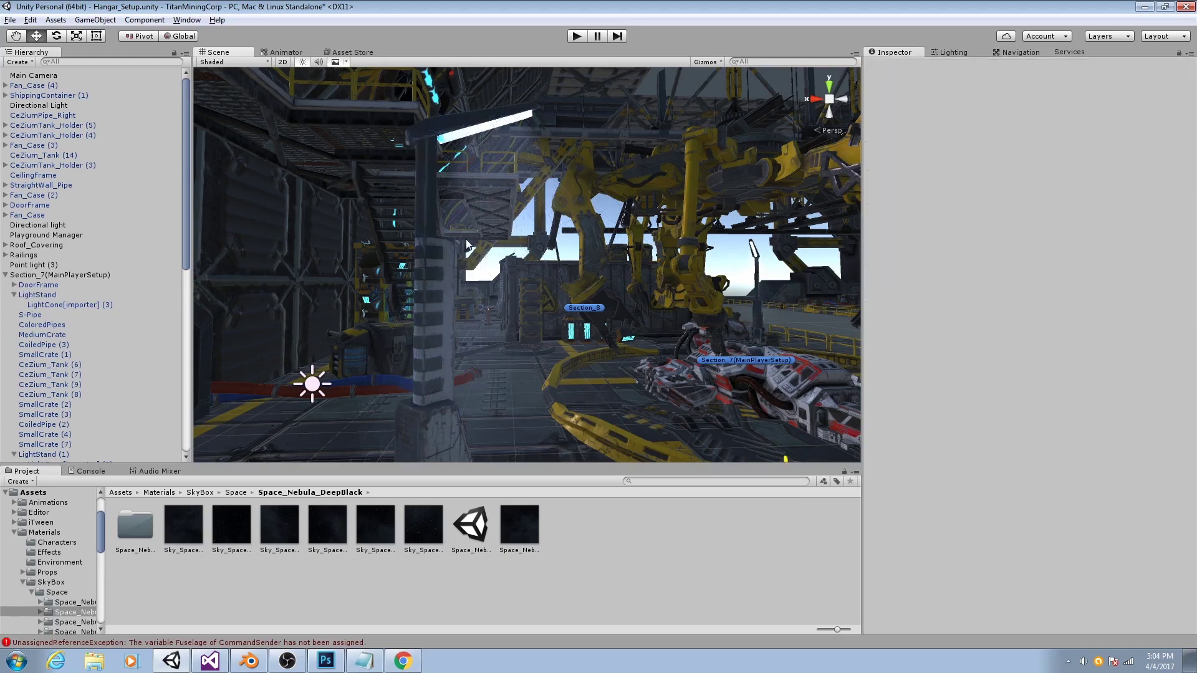
click(486, 266)
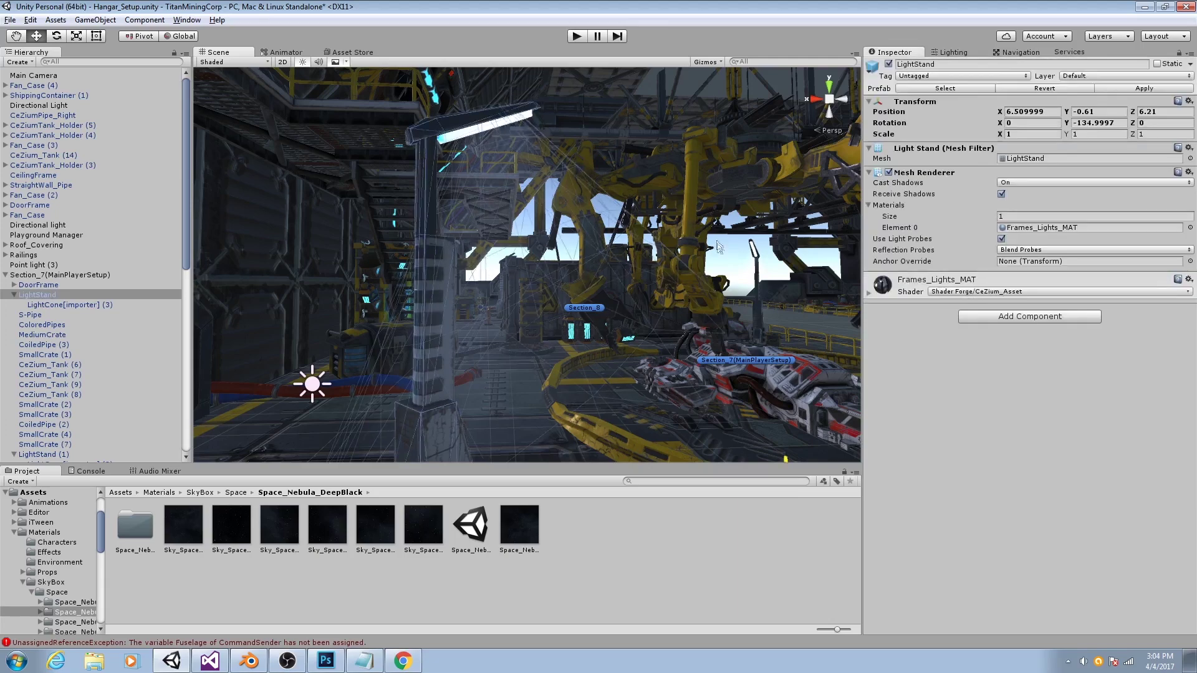
click(957, 292)
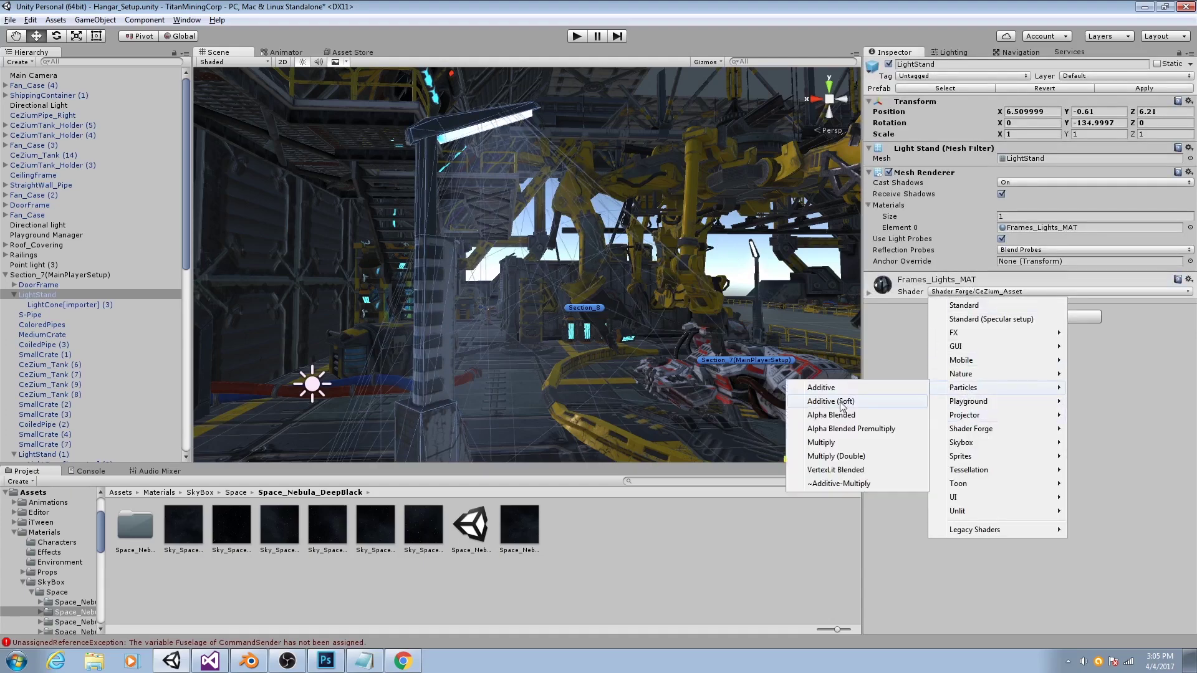
click(842, 402)
Examine how the additive shader affects the light stand and the ceiling frames from different viewpoints.
alt+drag(575, 271, 576, 320)
middle_drag(577, 321, 604, 310)
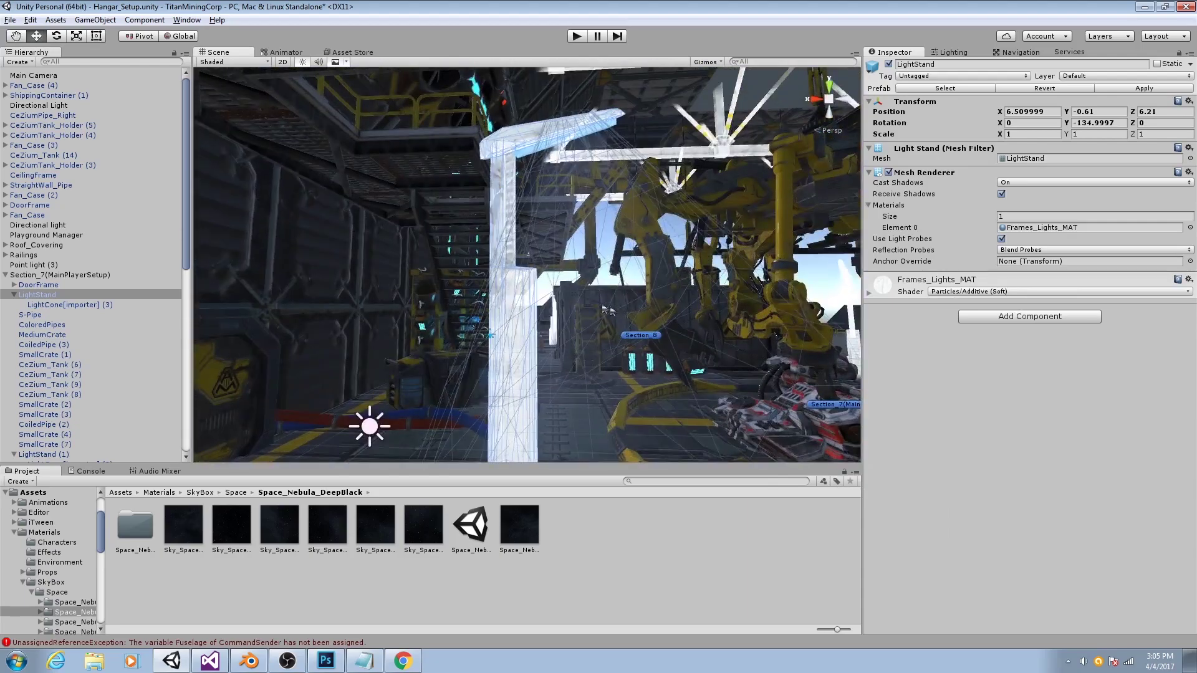
scroll(586, 310, down, 1)
scroll(653, 213, up, 1)
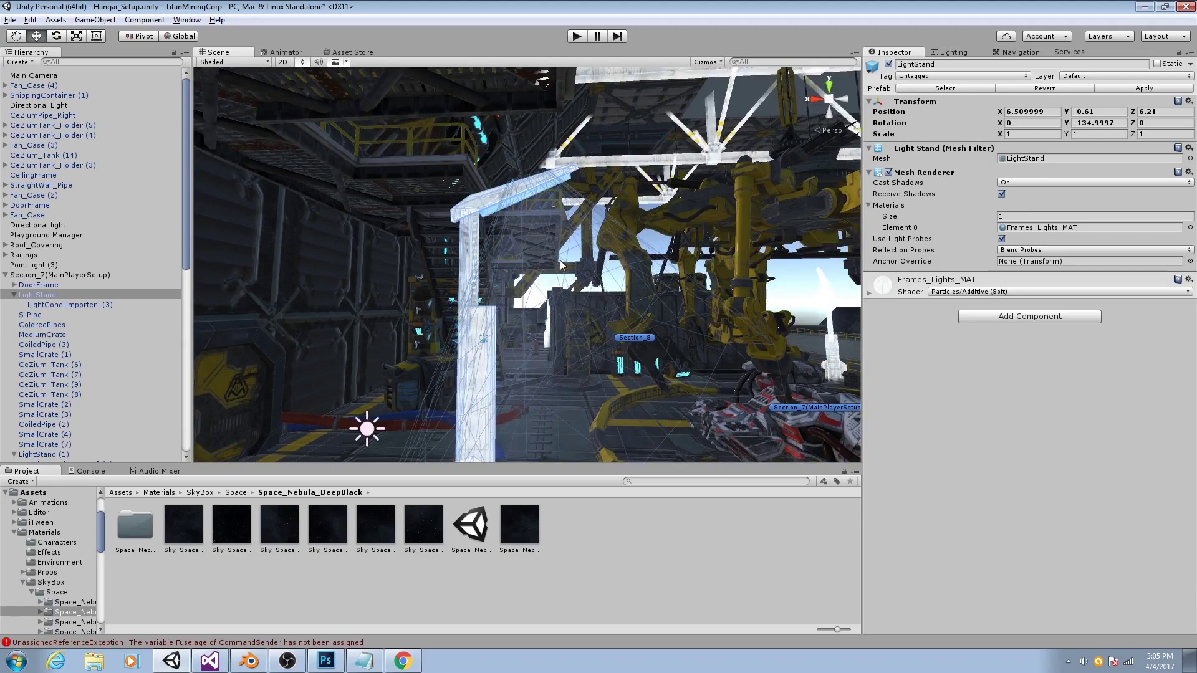
right_drag(560, 260, 587, 217)
alt+drag(587, 217, 526, 250)
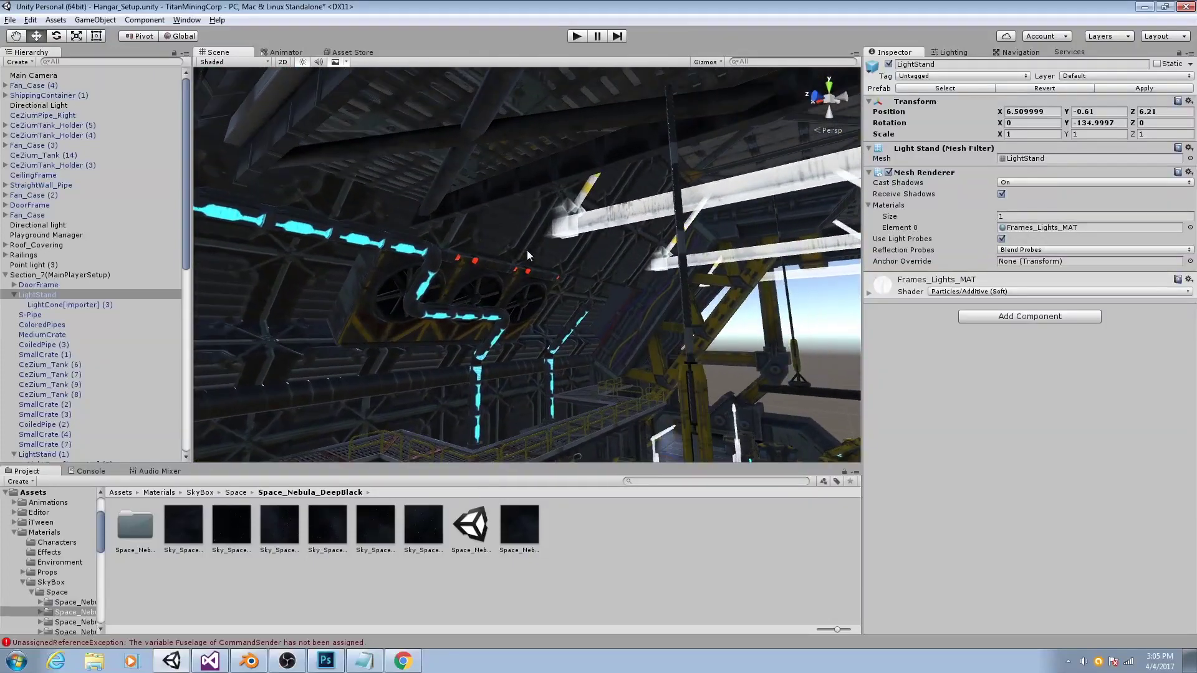
click(571, 203)
key(f)
alt+drag(532, 316, 495, 240)
right_drag(494, 240, 540, 227)
click(539, 227)
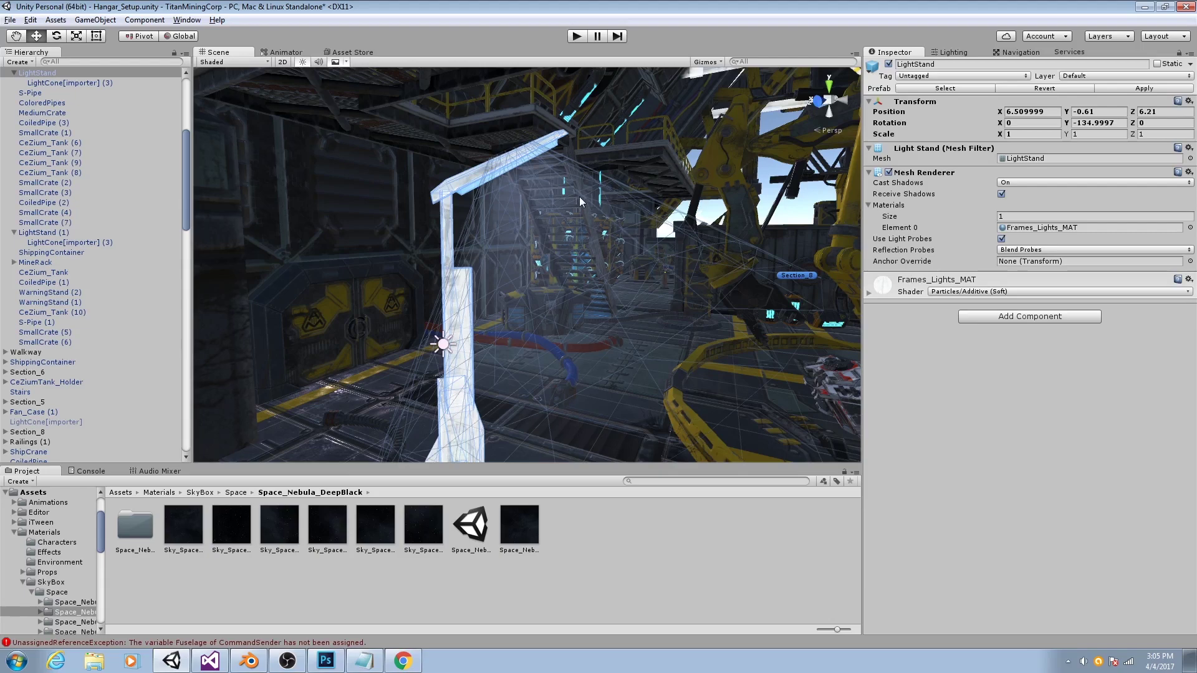
Undo the shader change on the Frames_Lights_MAT material.
key(ctrl+z)
key(ctrl+z)
key(ctrl+z)
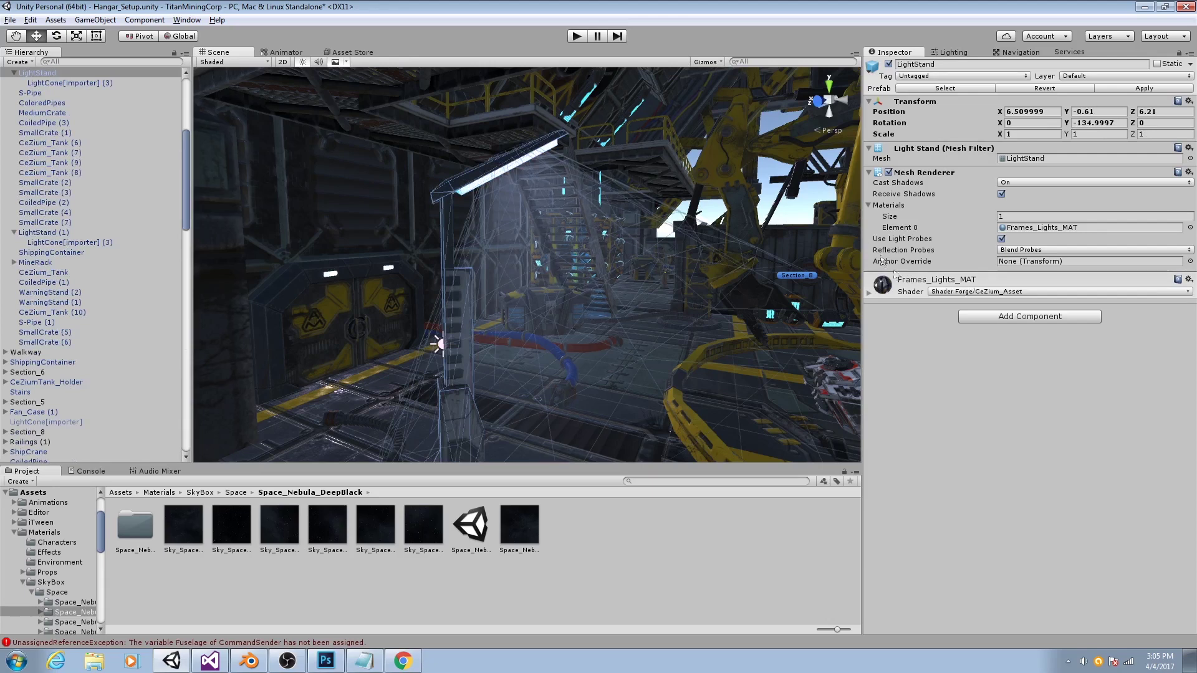
Review the Frames_Lights_MAT material's properties and the particle shader choices, leaving its shader as is.
click(870, 293)
click(999, 293)
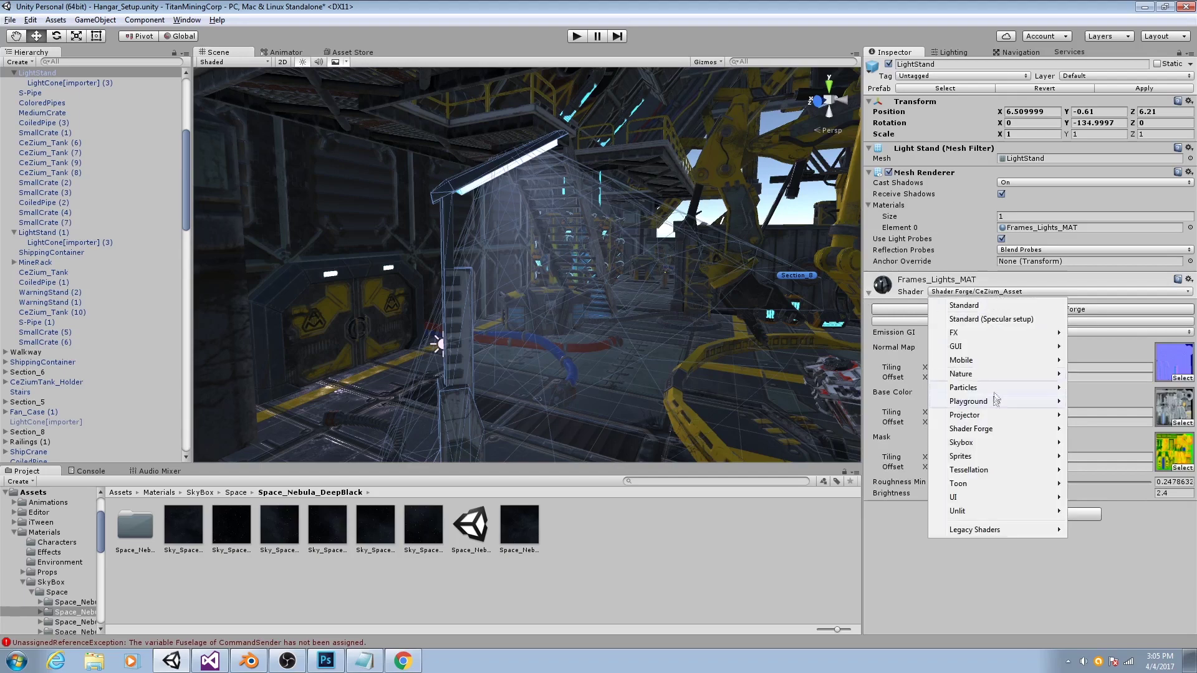
mouse_move(997, 388)
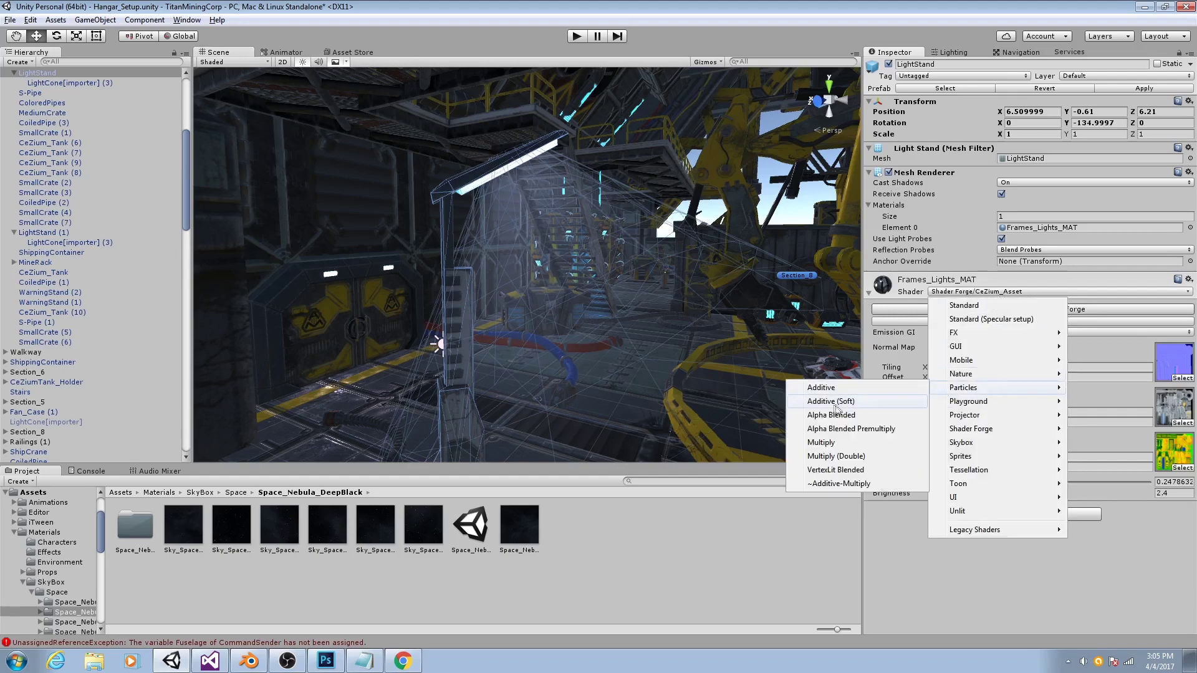
click(808, 213)
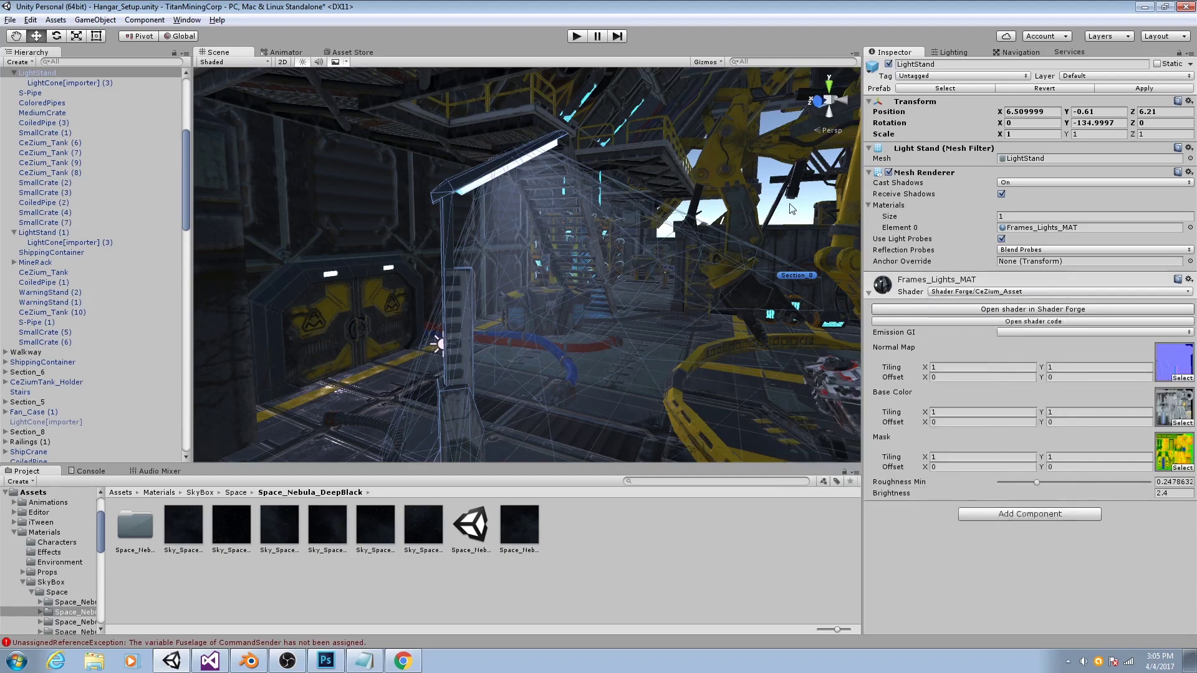
Examine the hangar's overall lighting and the open sky beyond it from several wider viewpoints.
scroll(808, 213, down, 3)
scroll(666, 287, down, 3)
alt+drag(657, 282, 561, 315)
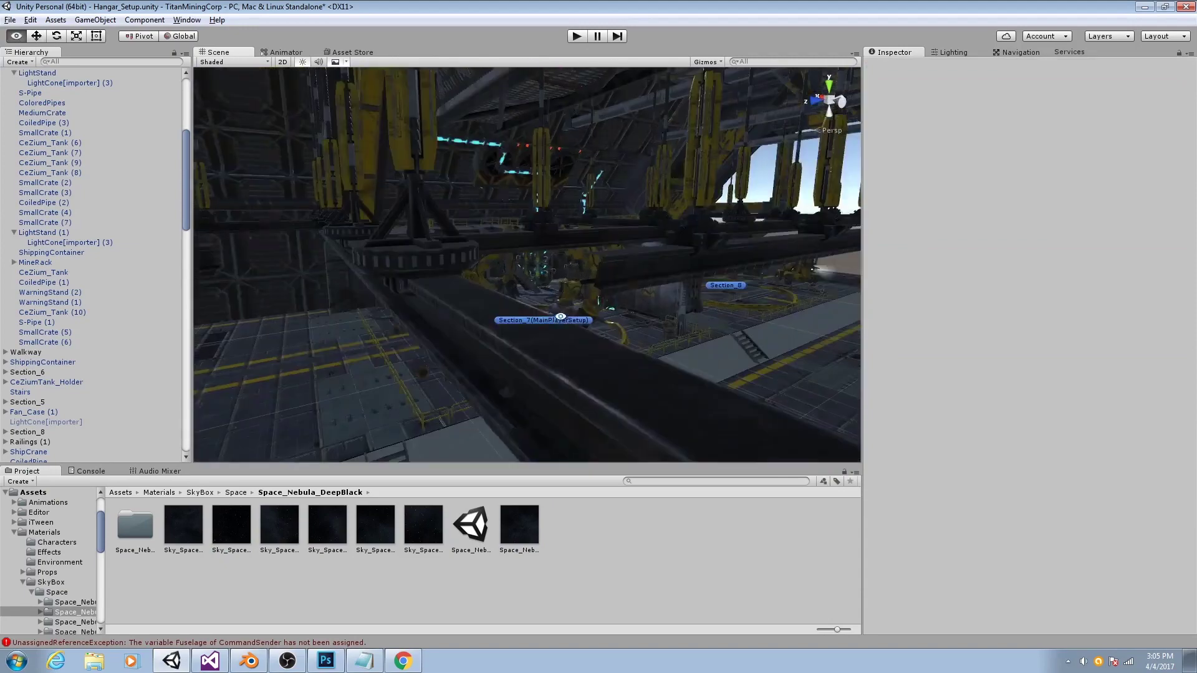
middle_drag(561, 315, 598, 266)
alt+right_drag(598, 266, 698, 329)
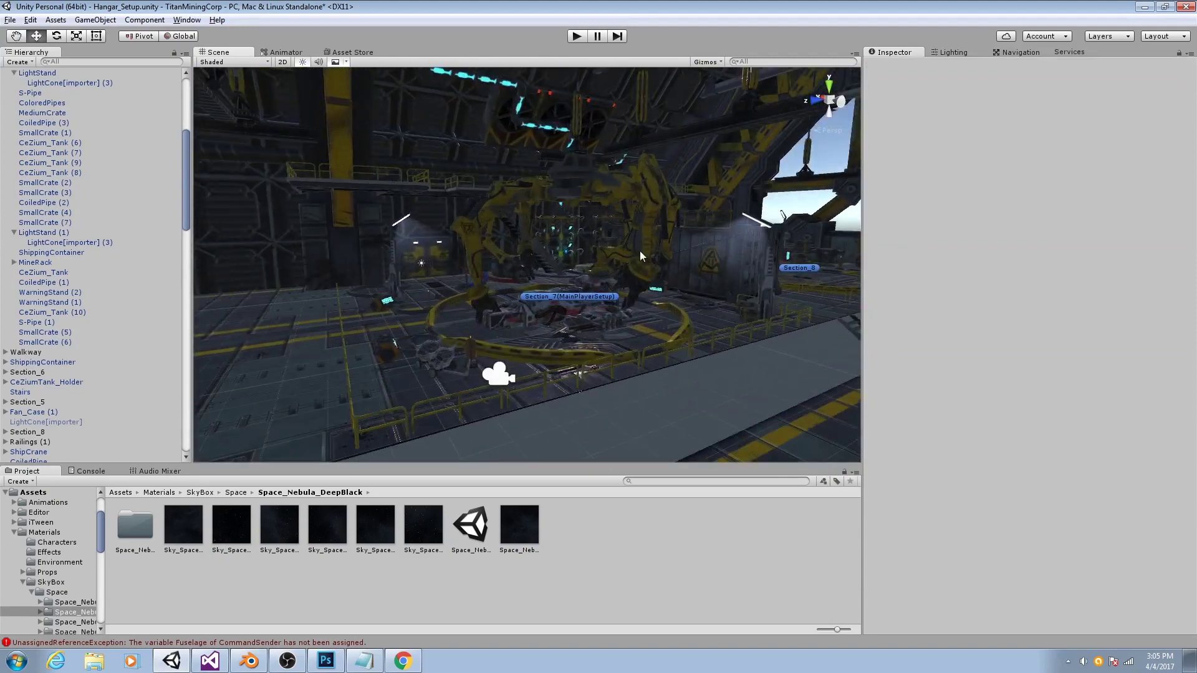
scroll(639, 251, up, 1)
alt+drag(640, 251, 507, 255)
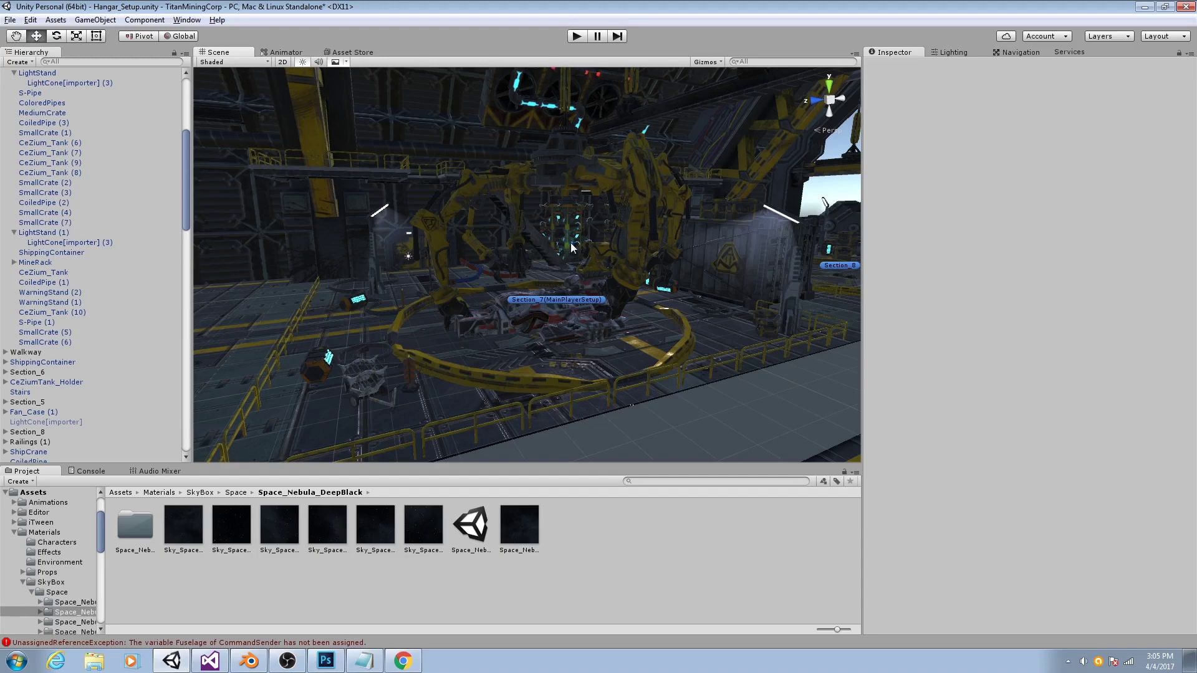
right_drag(528, 309, 632, 296)
alt+drag(632, 296, 586, 299)
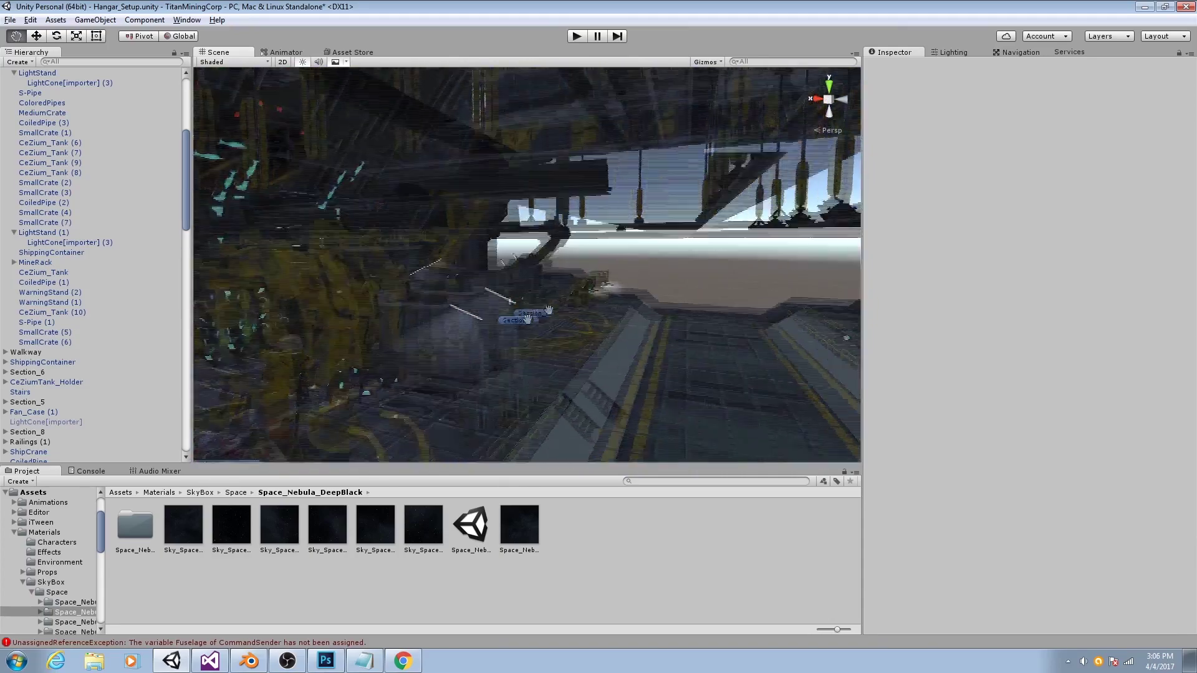
alt+right_drag(586, 300, 552, 317)
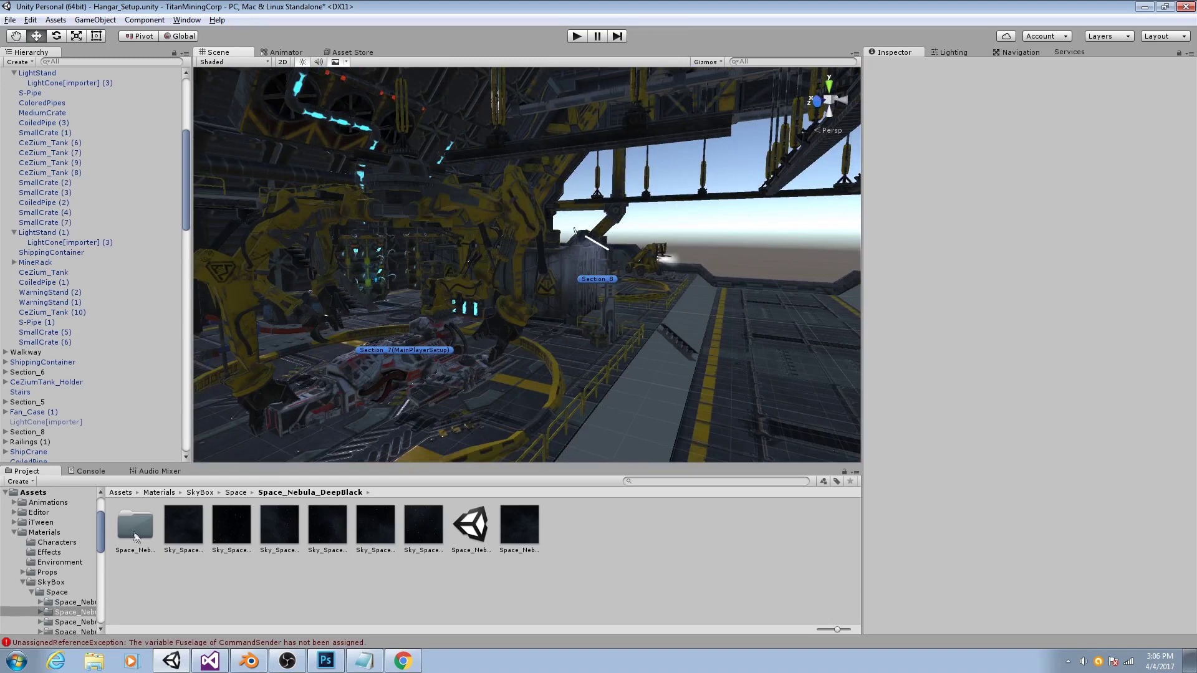
Apply the Space_Nebula_DeepBlack material from its Space skybox folder as the scene's skybox.
click(233, 497)
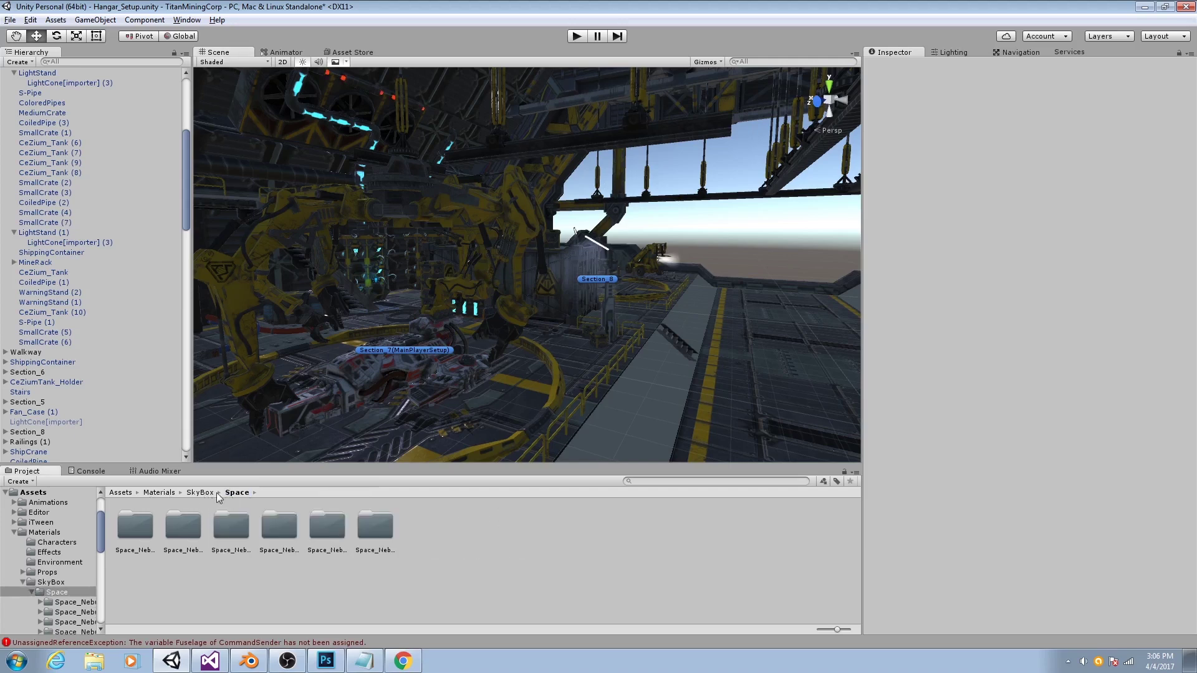
double_click(181, 529)
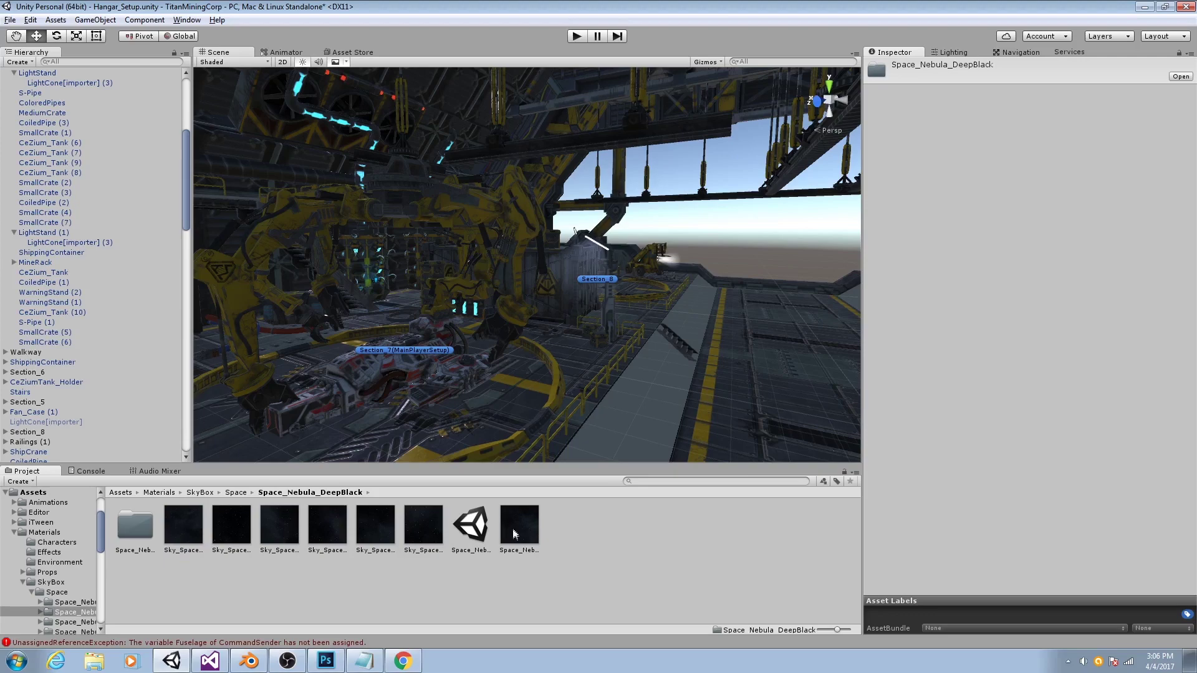
drag(512, 530, 715, 238)
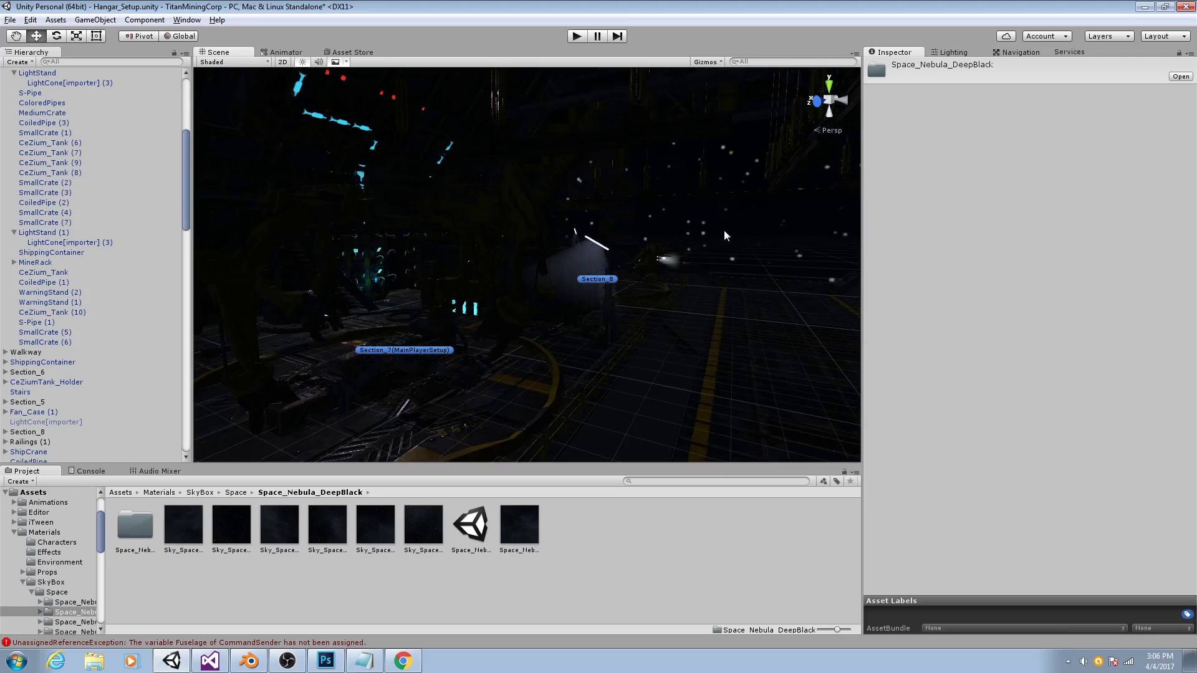
Check the hangar under the nebula skybox from wider viewpoints and open the scene's lighting settings.
scroll(706, 230, down, 3)
alt+drag(752, 281, 712, 278)
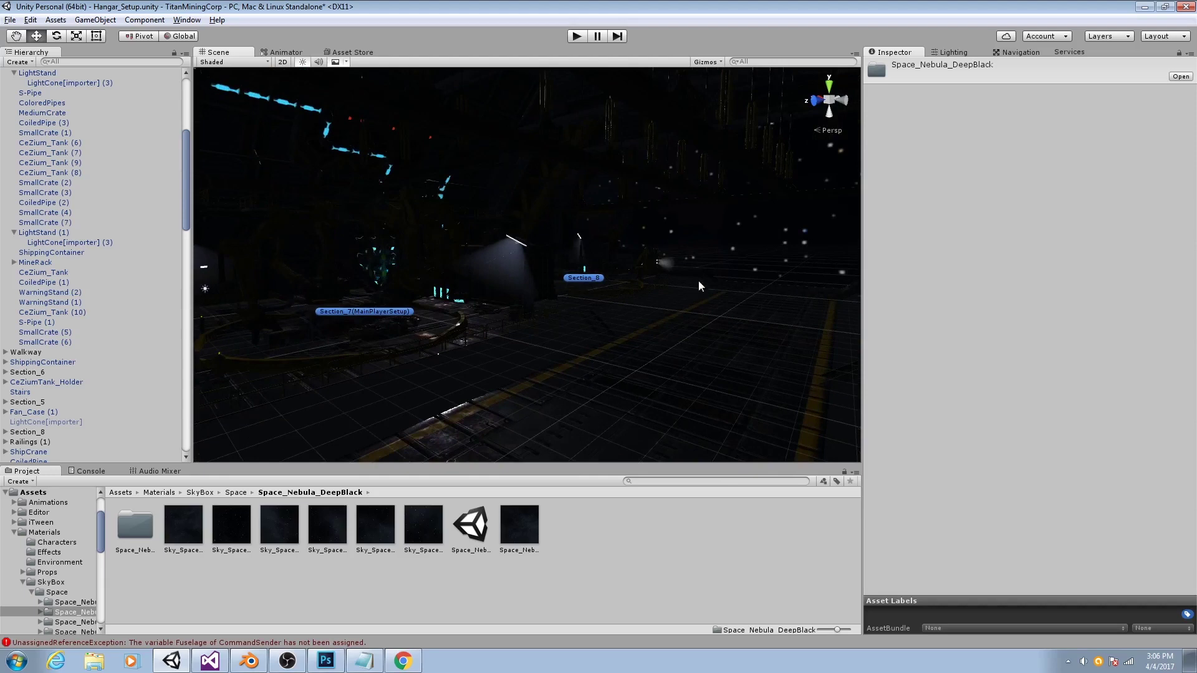
right_drag(733, 260, 566, 330)
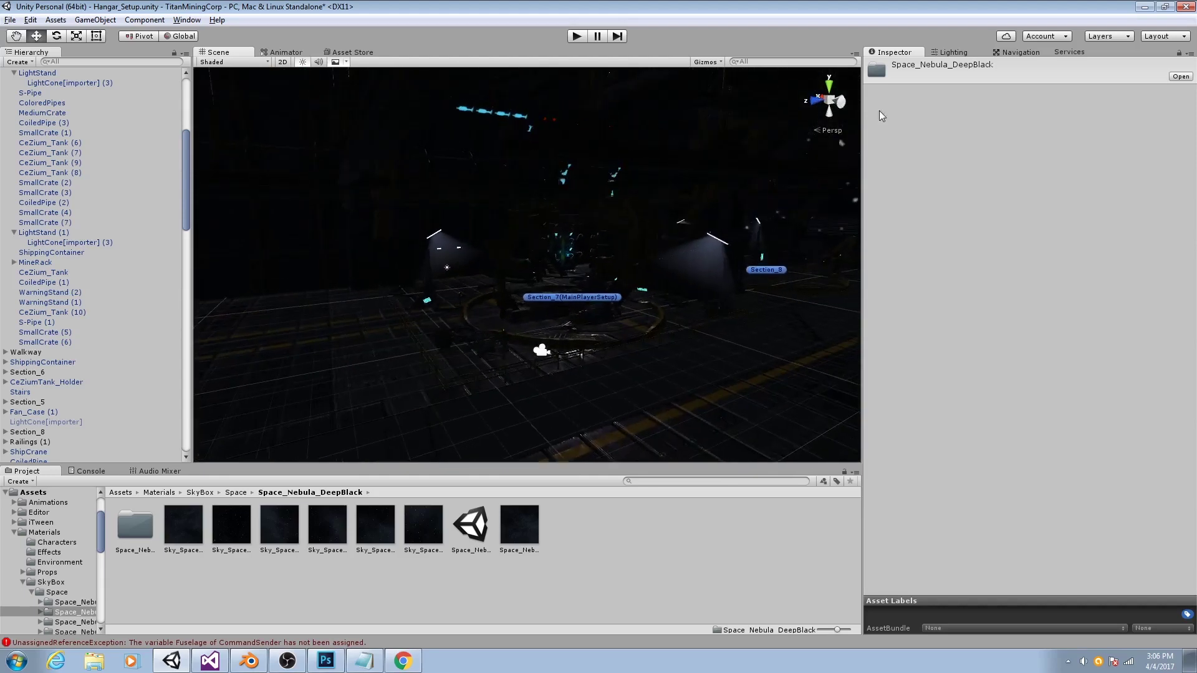
click(954, 52)
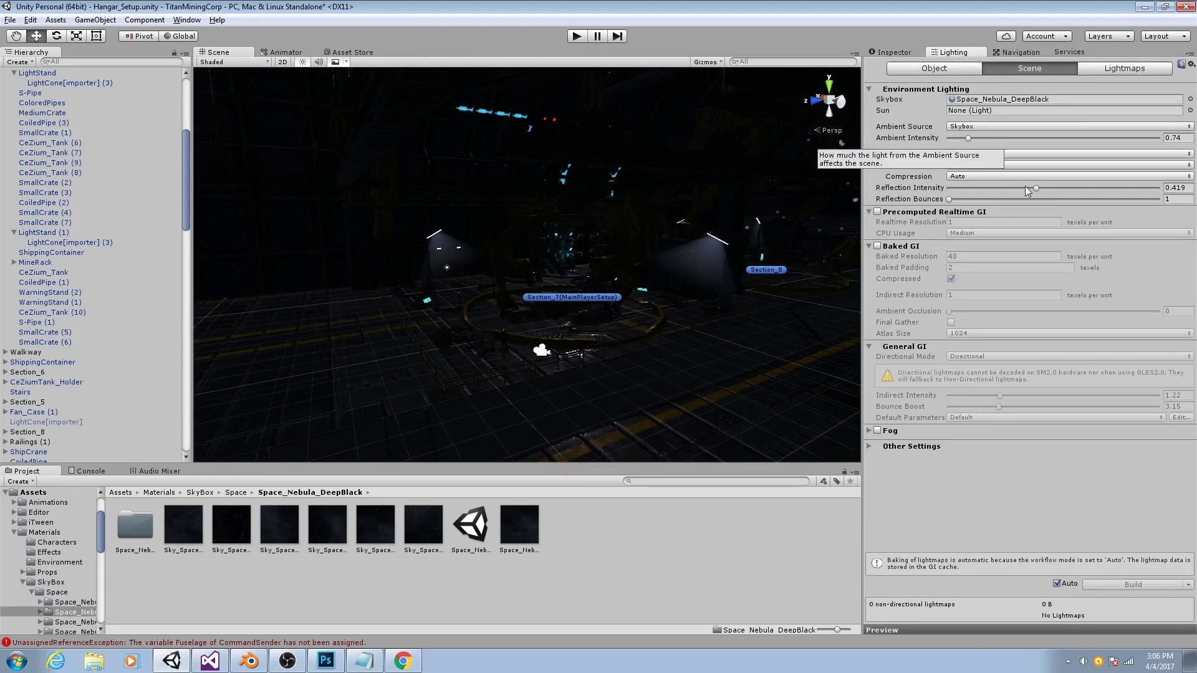
Select the Main Camera in the scene and review its Clear Flags options, leaving it on Skybox.
scroll(659, 250, down, 3)
scroll(658, 252, up, 3)
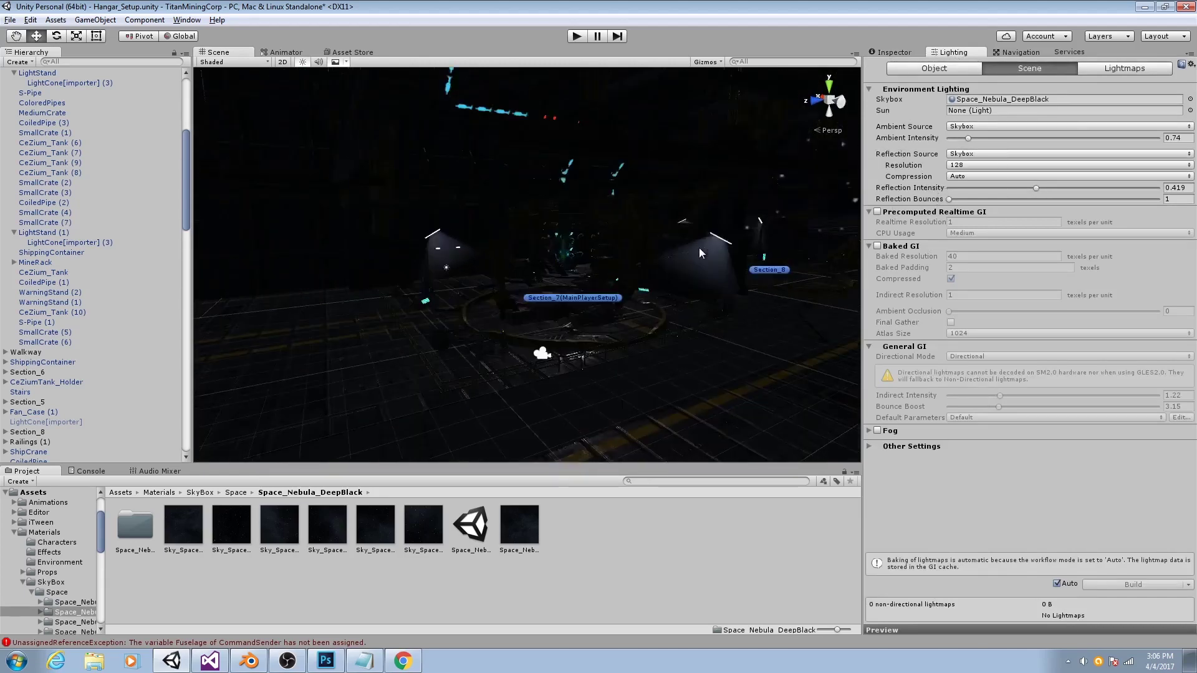
alt+drag(720, 237, 708, 242)
right_drag(624, 294, 623, 293)
click(466, 376)
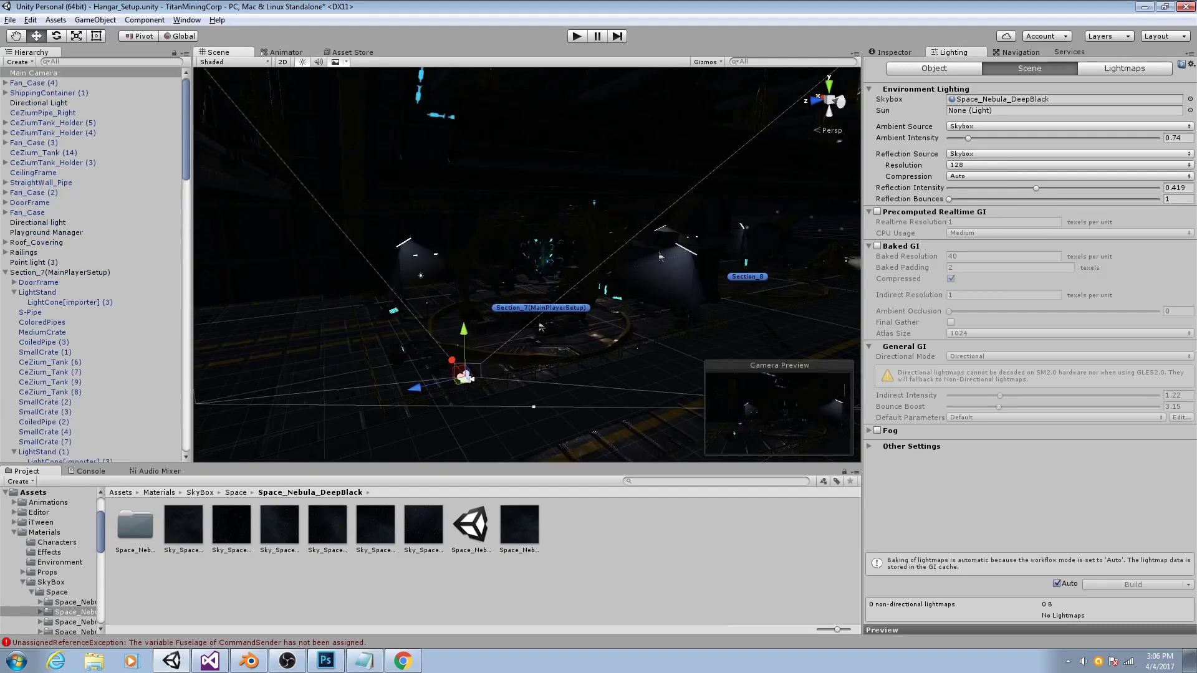
click(893, 52)
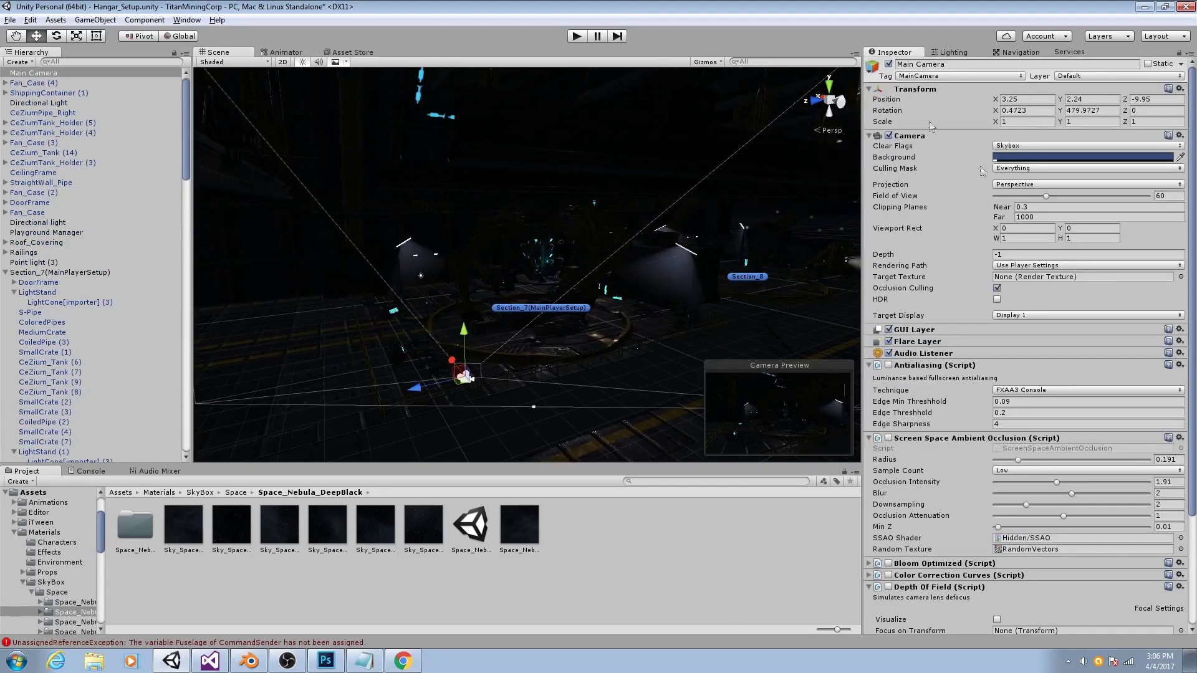
click(1015, 150)
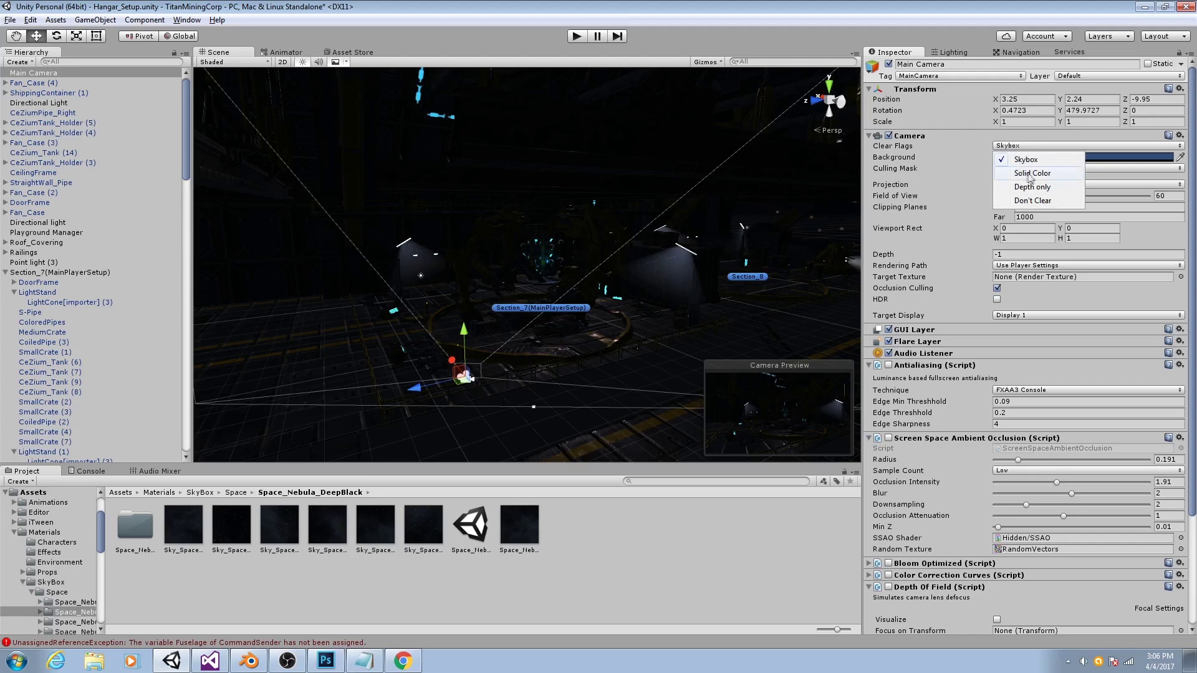
Try a darker, greyer blue as the Main Camera's background colour.
click(1091, 161)
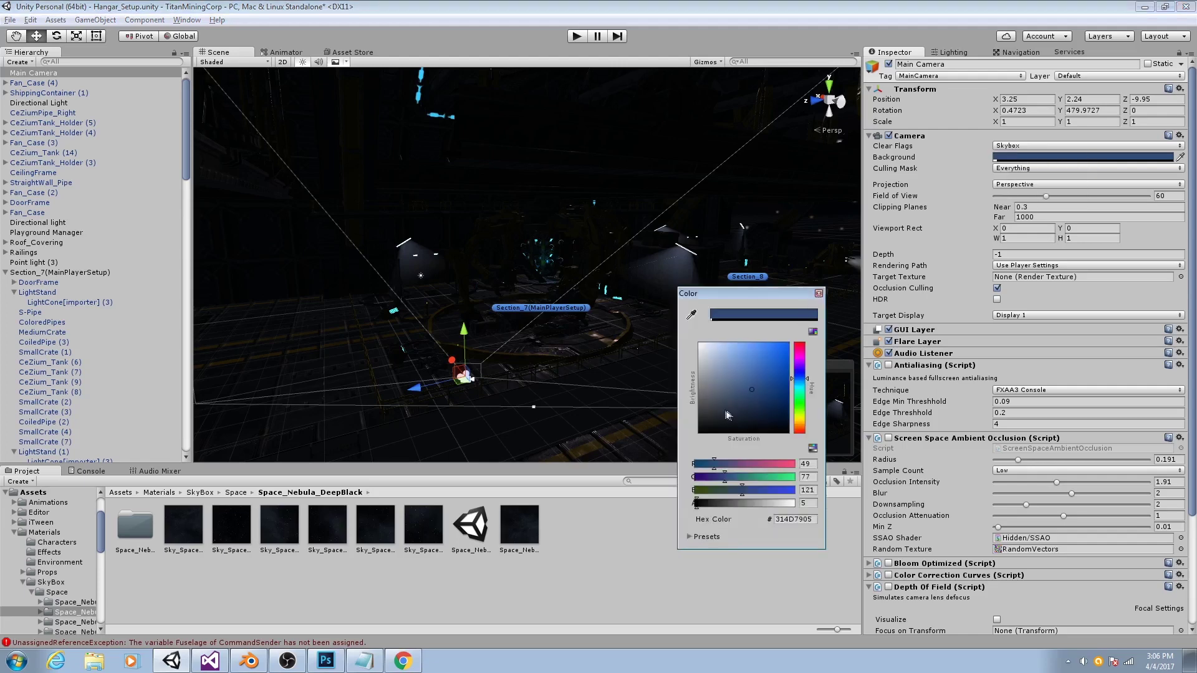
drag(727, 415, 728, 403)
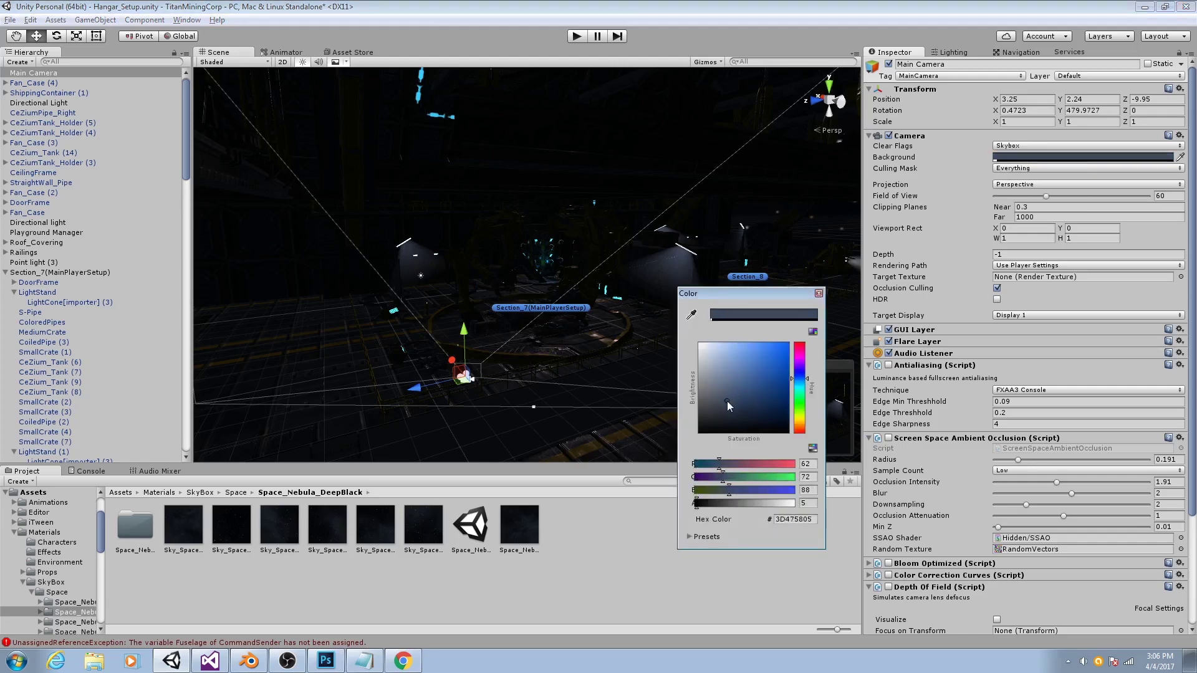
click(819, 294)
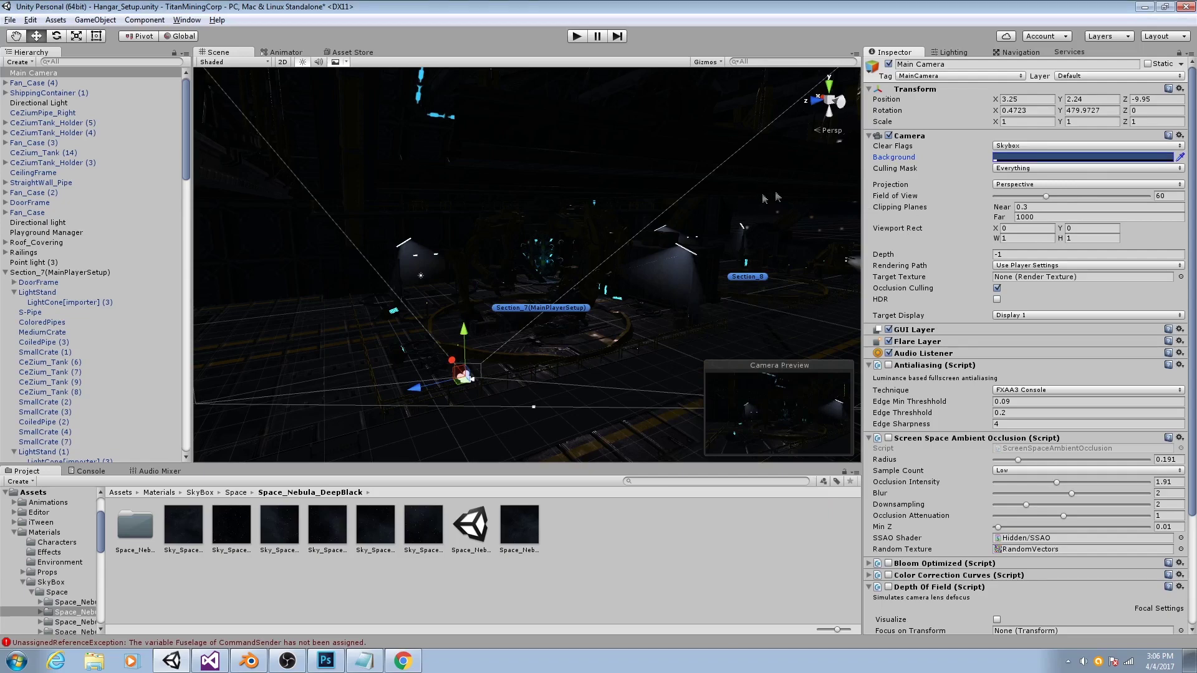
Examine the hangar floor, circular platform and Main Camera placement from several viewpoints around the scene.
key(w)
key(a)
key(q)
right_drag(572, 239, 568, 244)
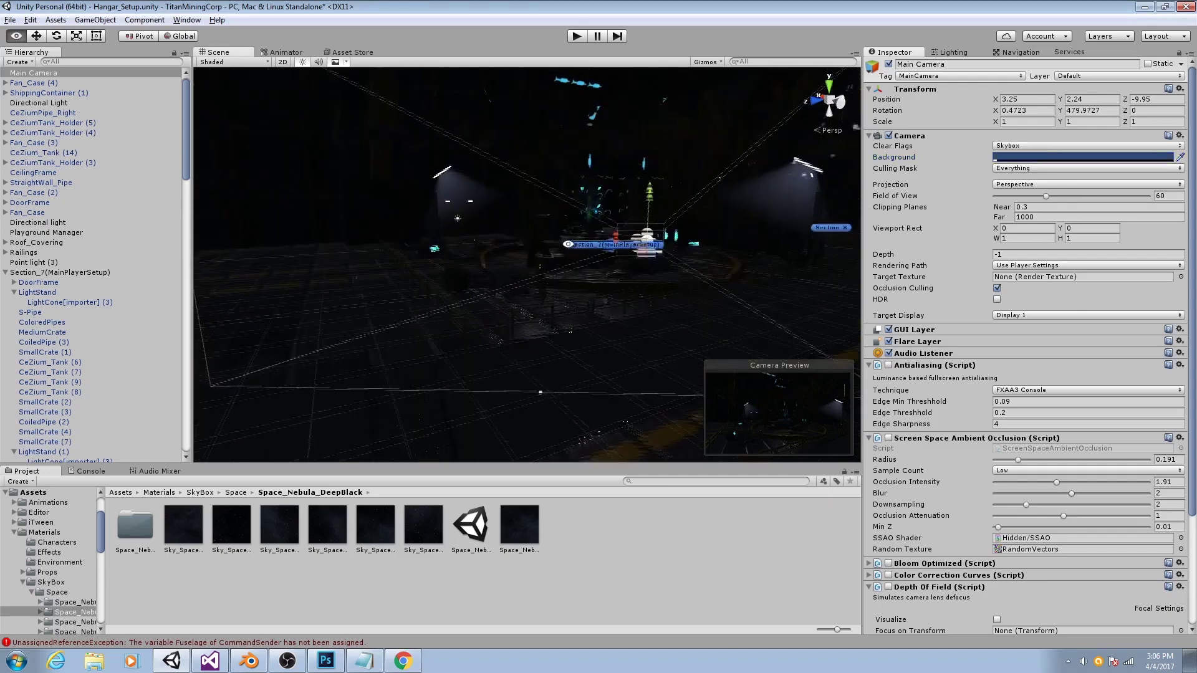
alt+drag(568, 244, 549, 259)
alt+right_drag(548, 260, 624, 257)
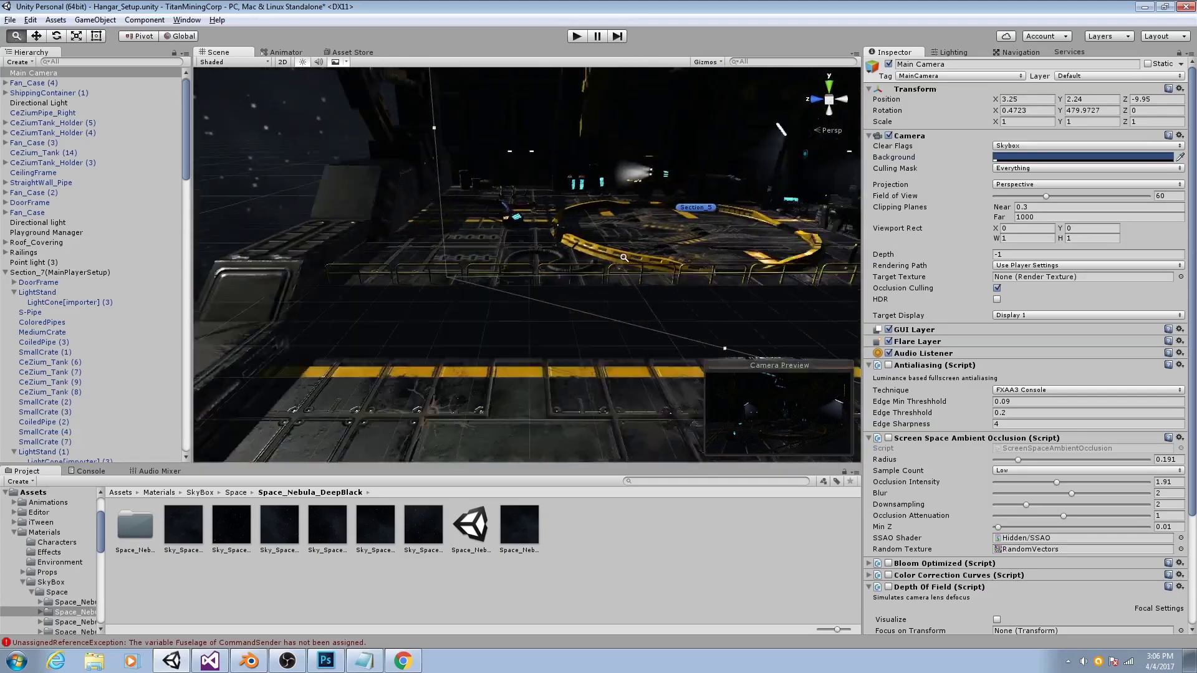
alt+drag(623, 258, 409, 262)
alt+drag(700, 281, 441, 278)
middle_drag(440, 278, 543, 275)
alt+right_drag(543, 275, 634, 323)
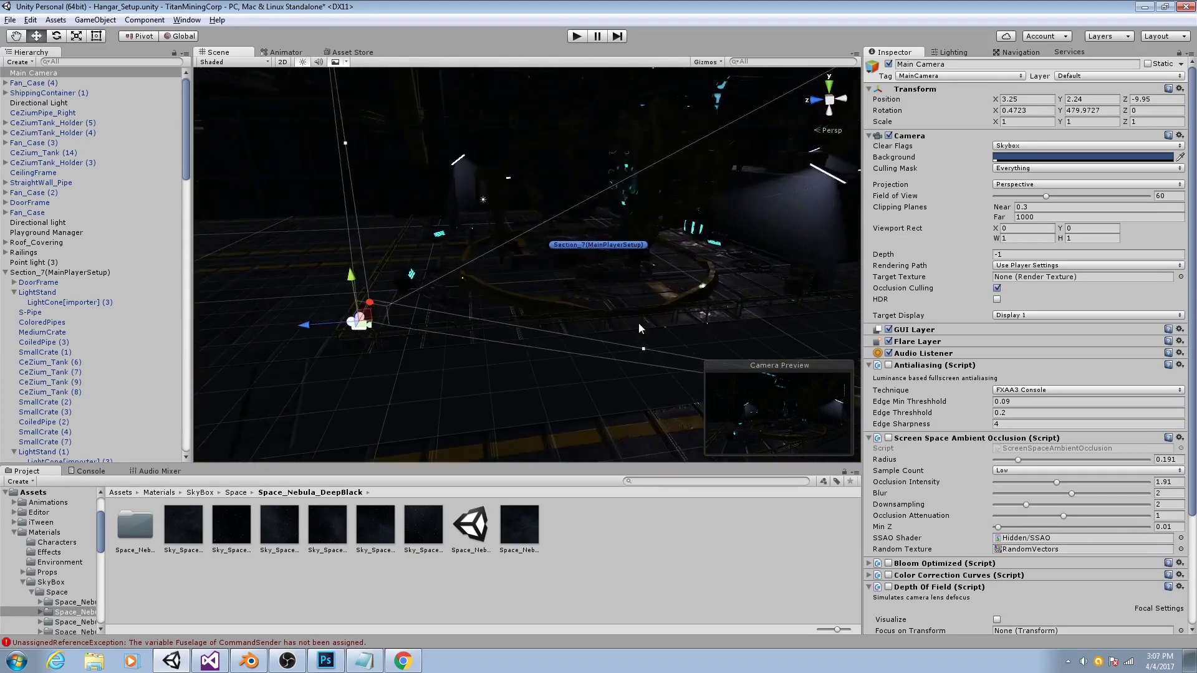
alt+drag(638, 323, 569, 316)
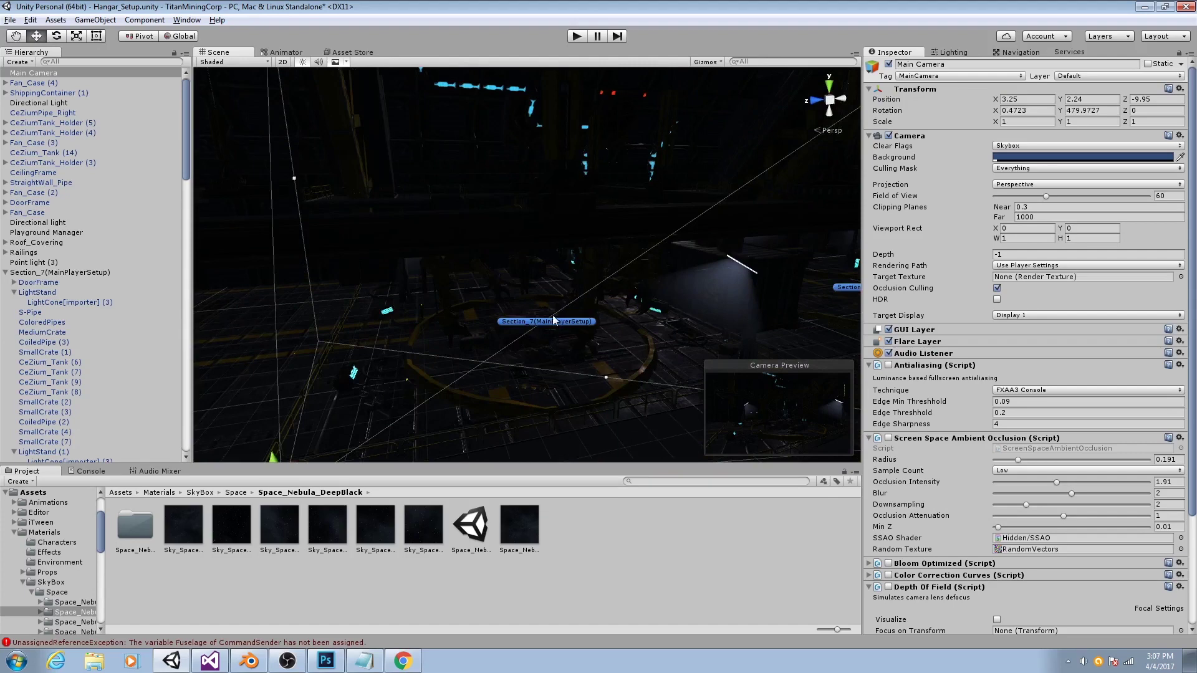
Inspect the Main Camera's shot in the separate Game view window and move that window back off the editor.
drag(1196, 80, 873, 65)
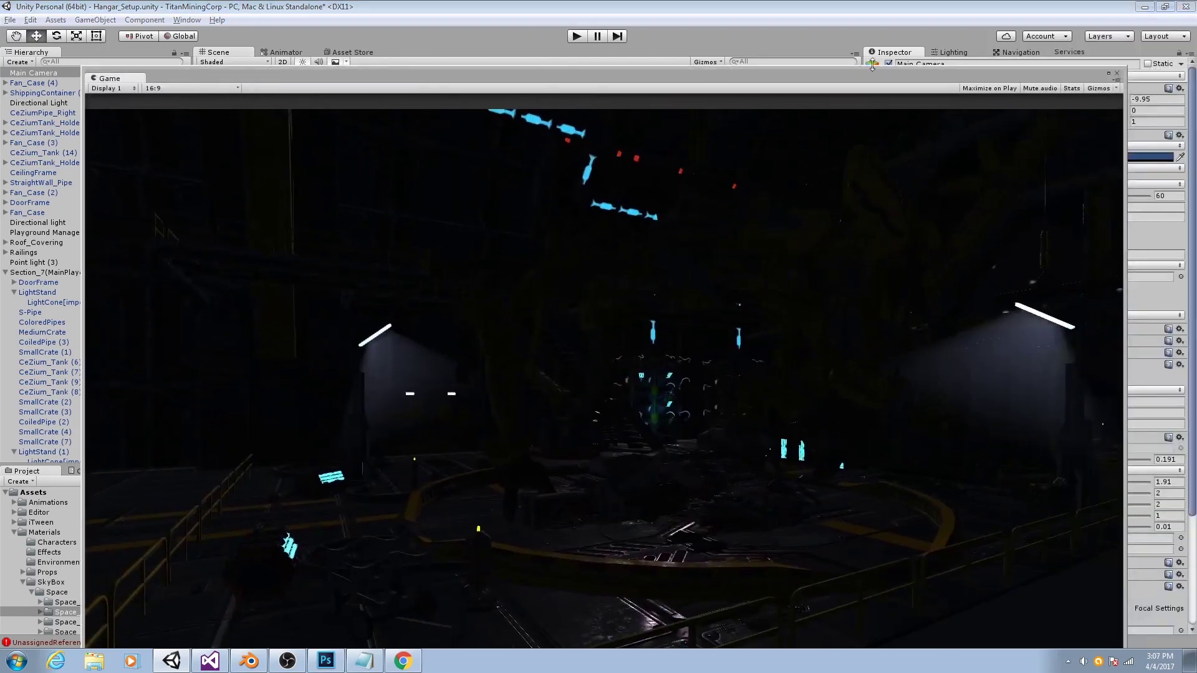
click(1109, 74)
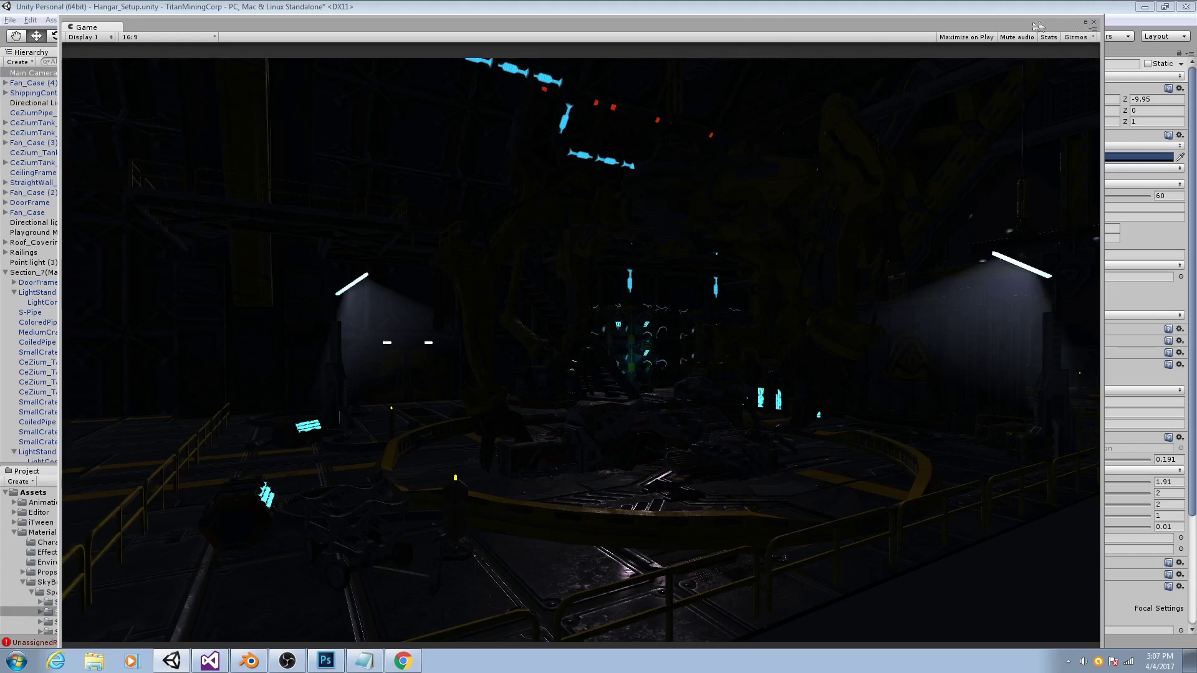
drag(1037, 22, 1196, 55)
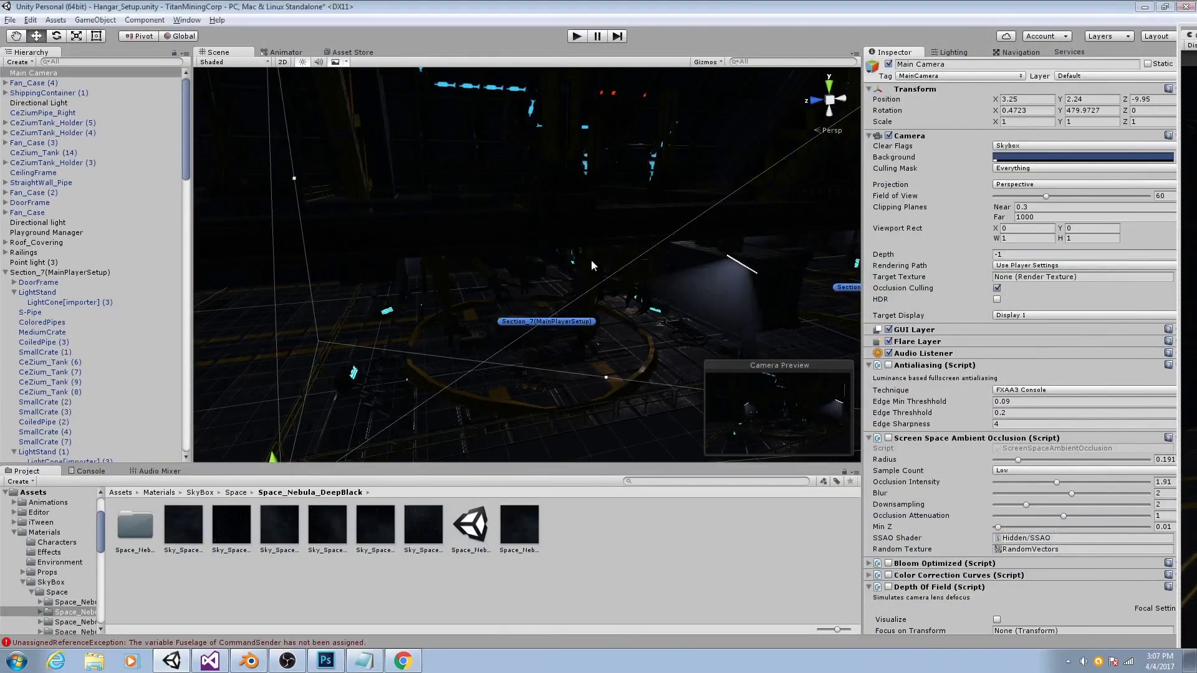
Focus on the ShipCrane over the circular platform and add a new Spotlight there.
click(592, 259)
key(f)
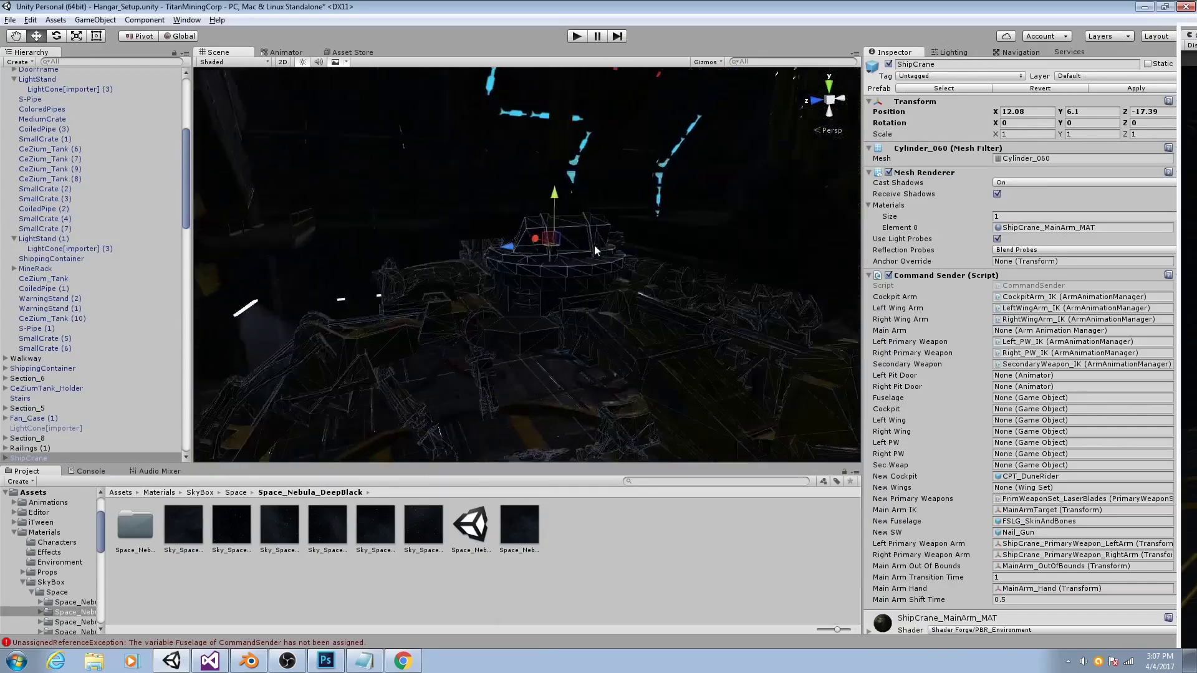
alt+drag(594, 245, 513, 269)
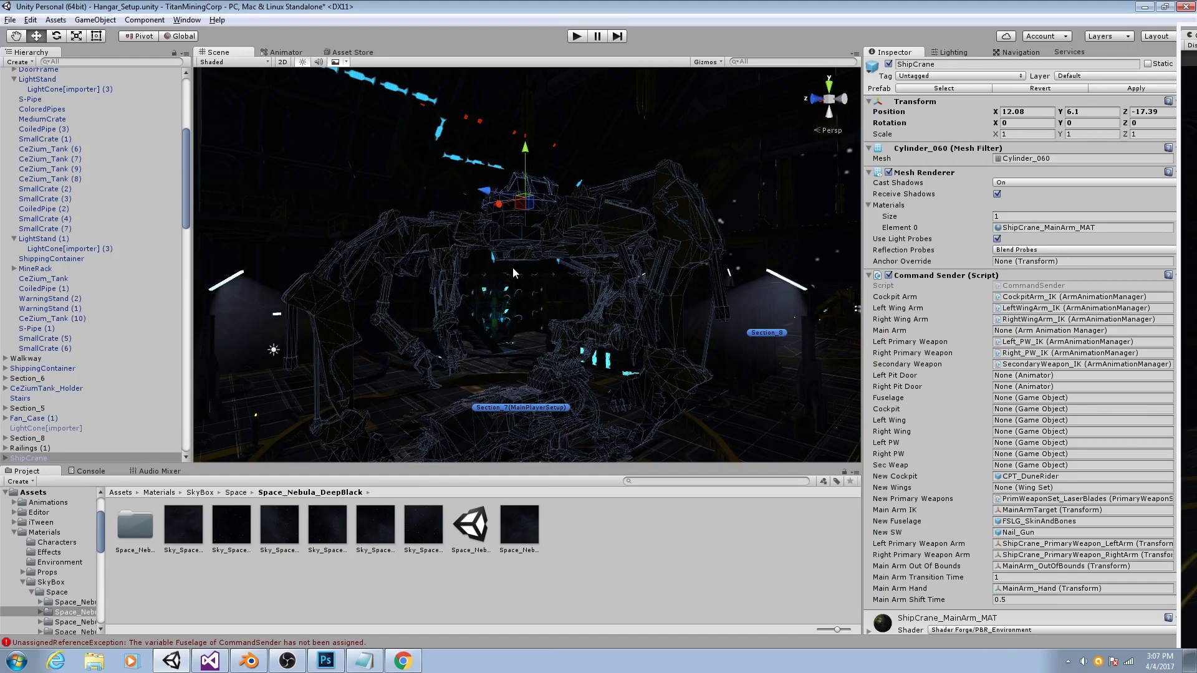
alt+drag(513, 267, 500, 309)
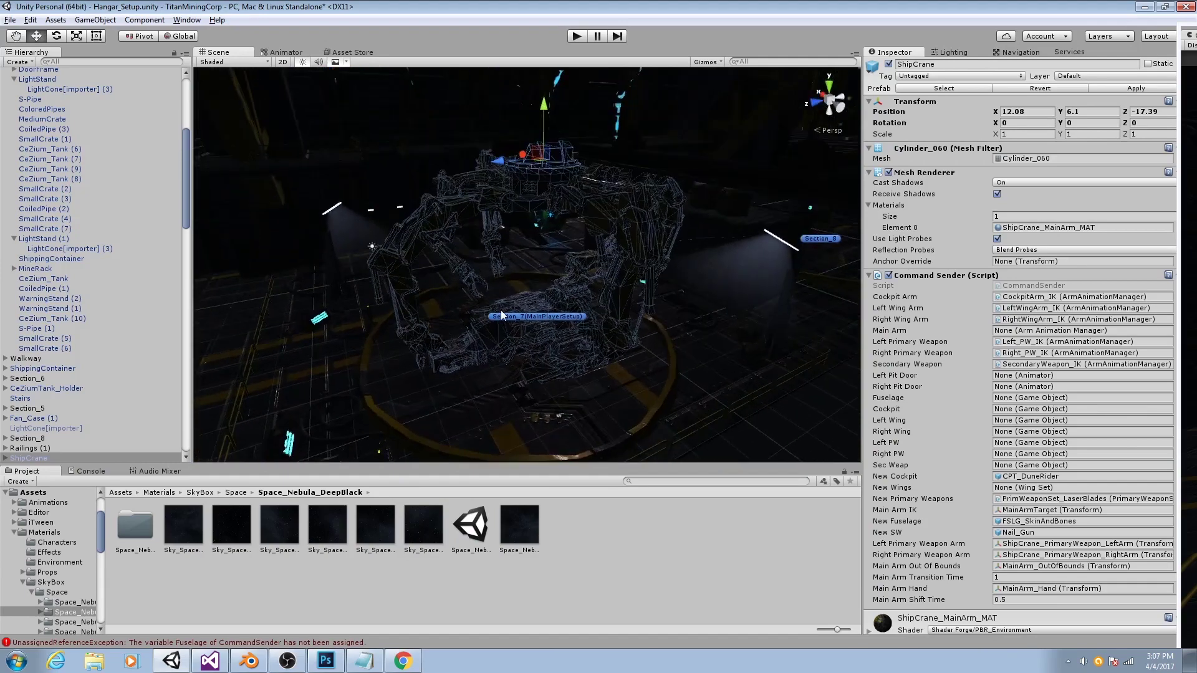
mouse_move(453, 259)
alt+mouse_down()
mouse_move(428, 254)
mouse_move(456, 280)
alt+mouse_up()
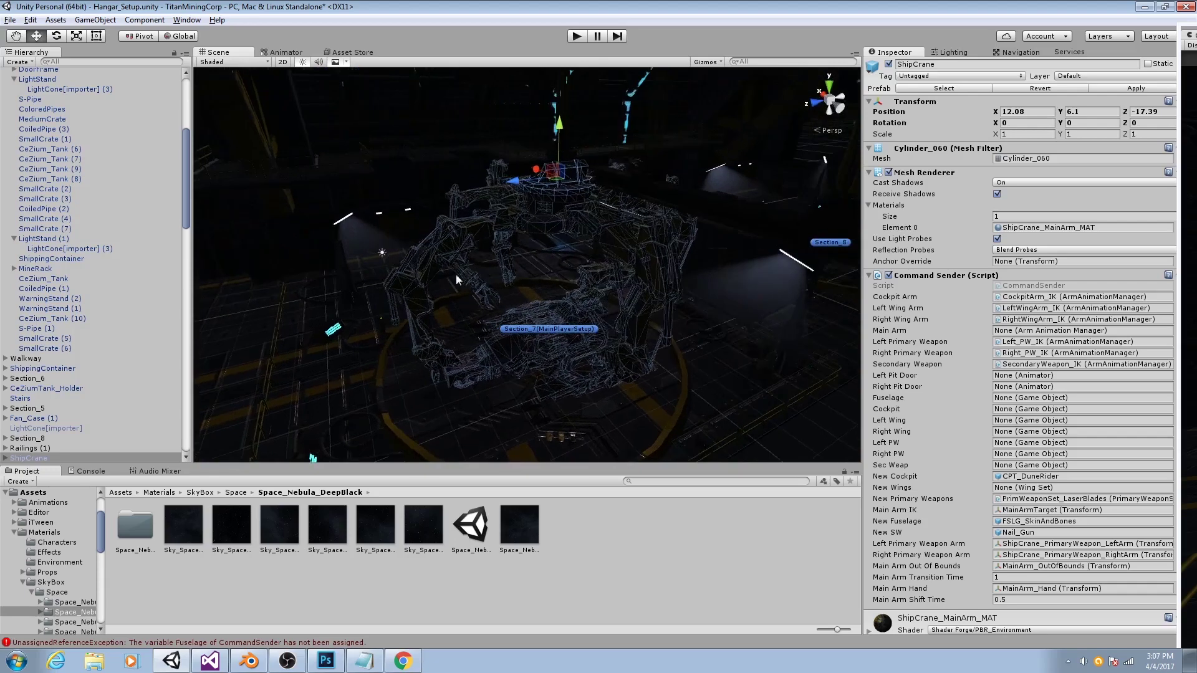
click(96, 21)
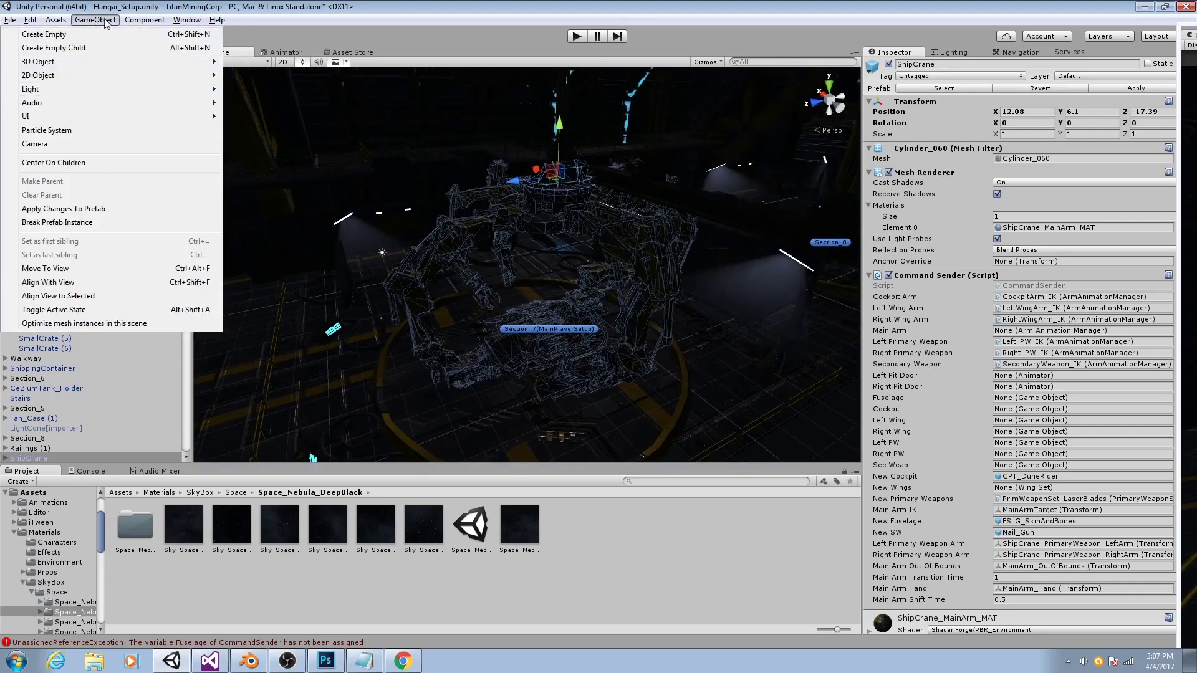
mouse_move(55, 89)
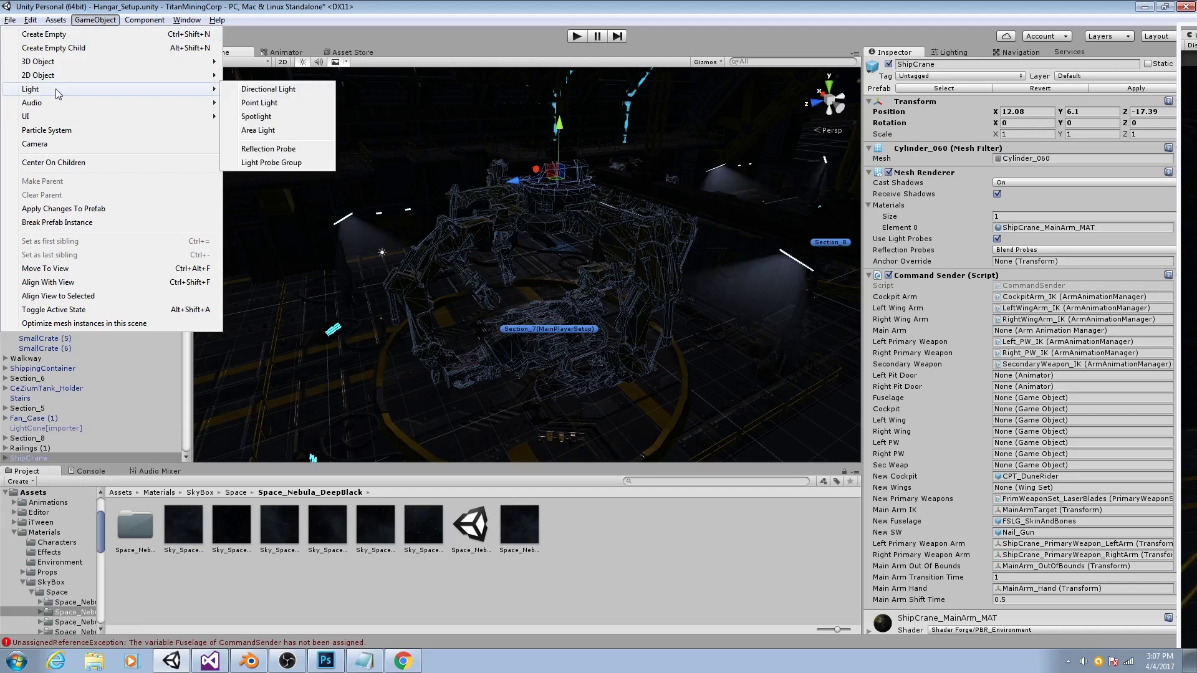
click(257, 117)
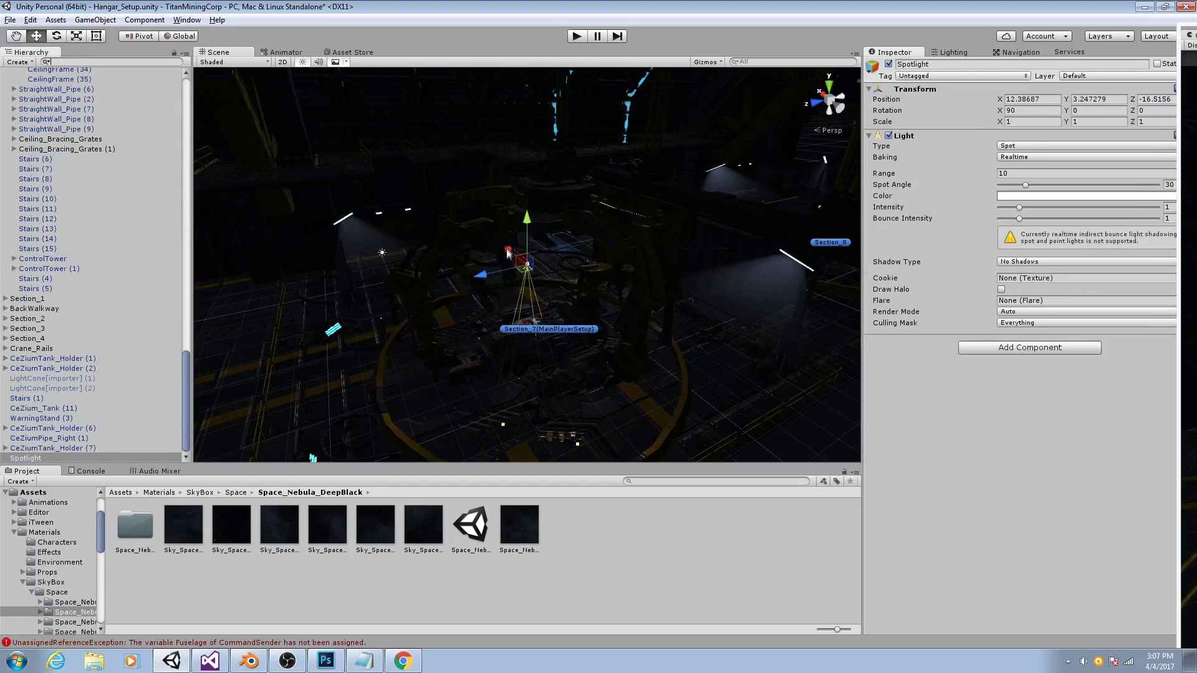
Move the Spotlight above the crane to about X 10.56, Y 7.27, Z -14.78.
drag(509, 252, 551, 249)
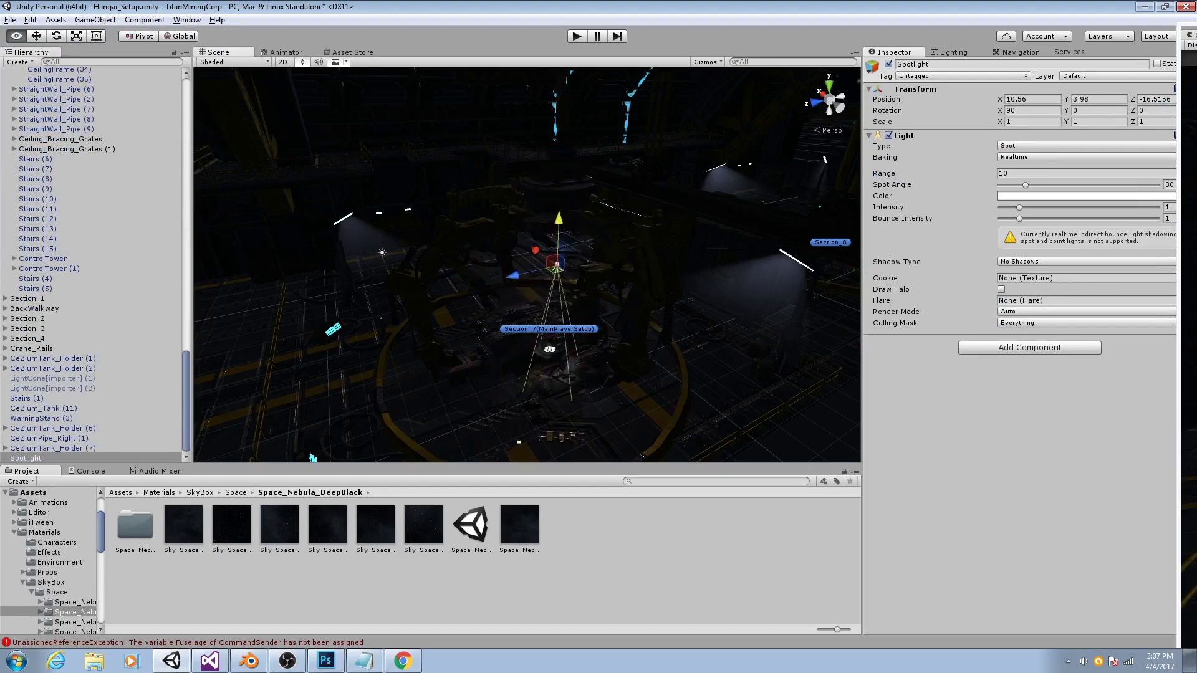
middle_drag(549, 350, 550, 273)
middle_drag(560, 223, 552, 317)
drag(514, 287, 461, 286)
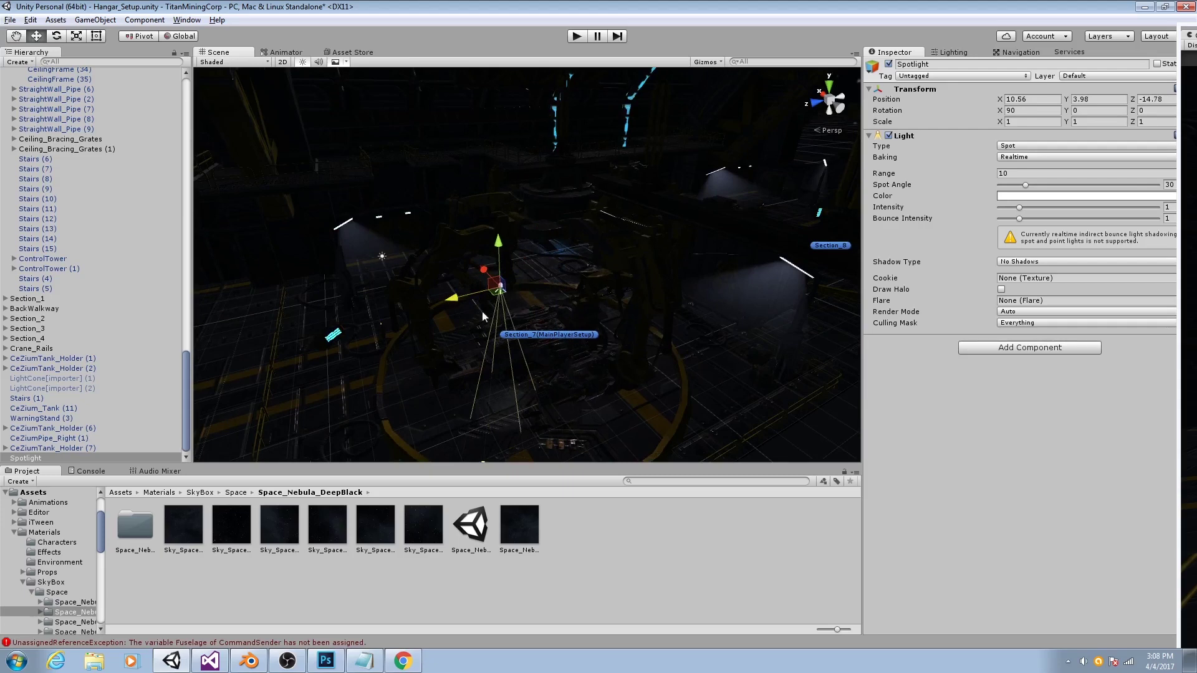
mouse_move(498, 248)
mouse_down()
mouse_move(491, 129)
mouse_move(518, 252)
mouse_up()
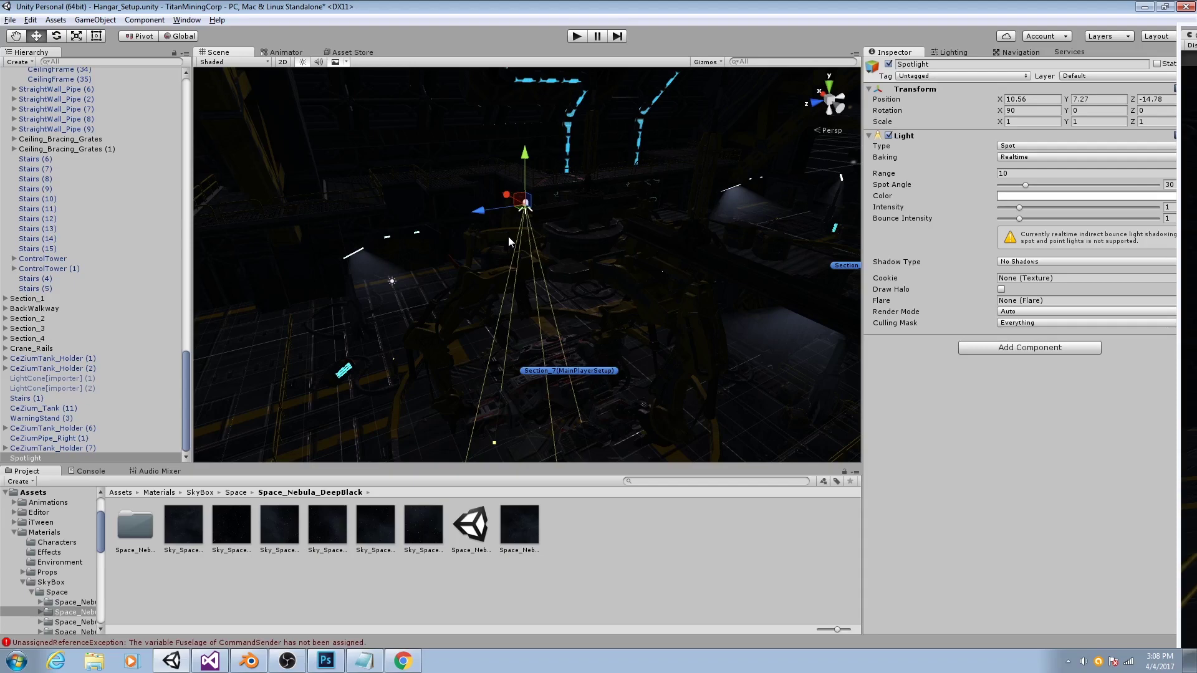
mouse_move(509, 241)
alt+right_down()
mouse_move(546, 258)
mouse_move(499, 233)
alt+right_up()
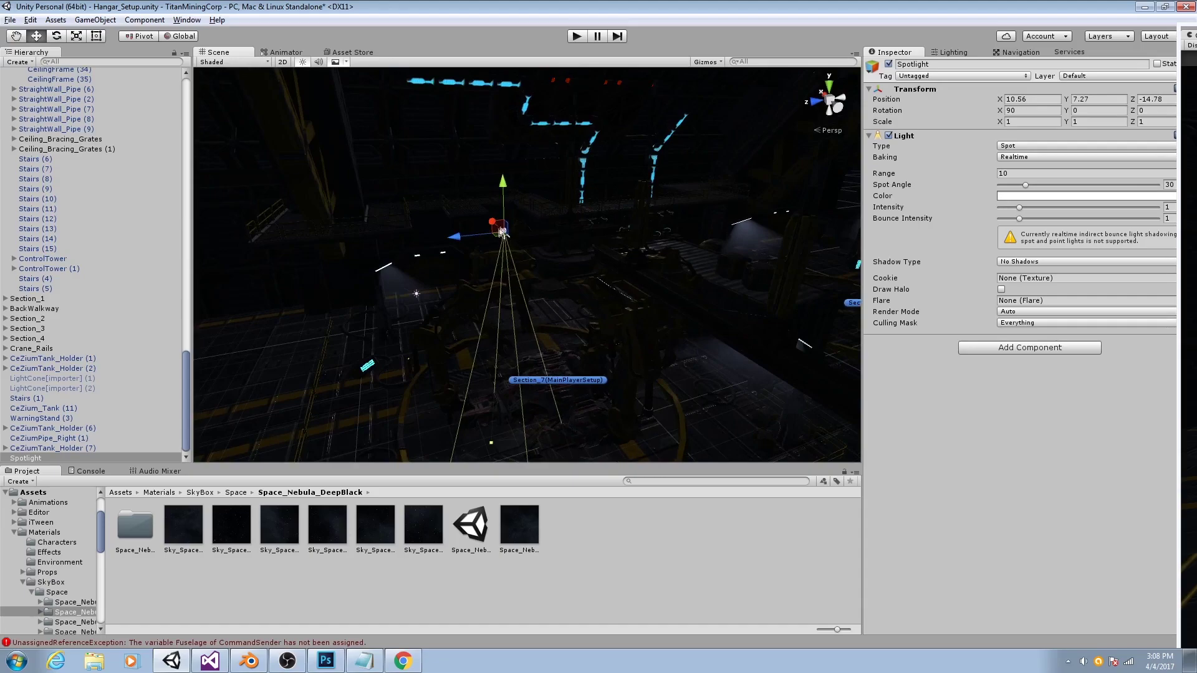
scroll(615, 231, down, 1)
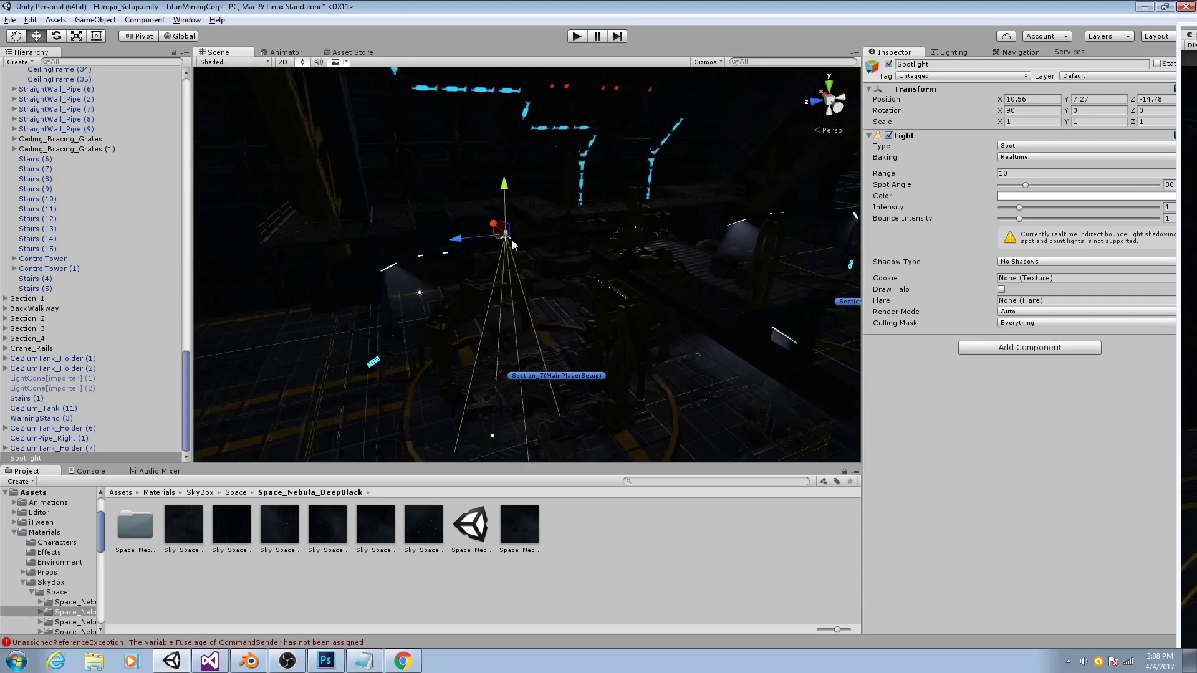
Try the light as Directional, rotated to about 25.178, 90, 90, undo the rotation and set the type back to Spot.
click(1039, 148)
click(1035, 166)
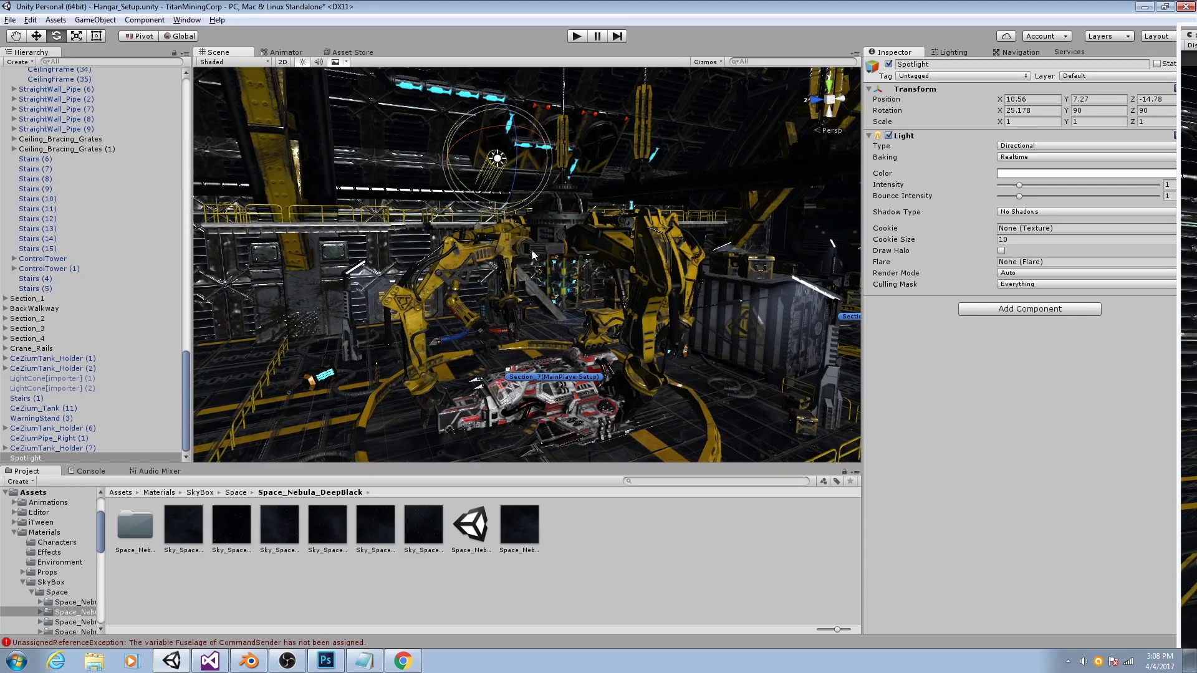
middle_drag(428, 317, 533, 283)
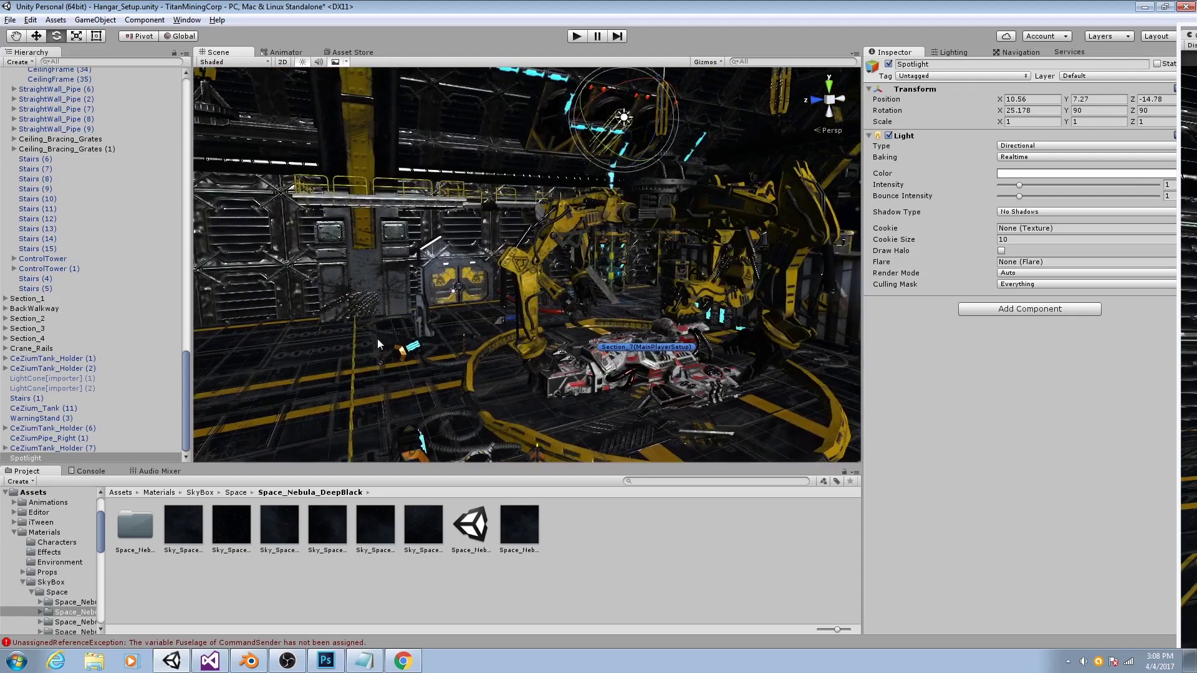
key(ctrl+z)
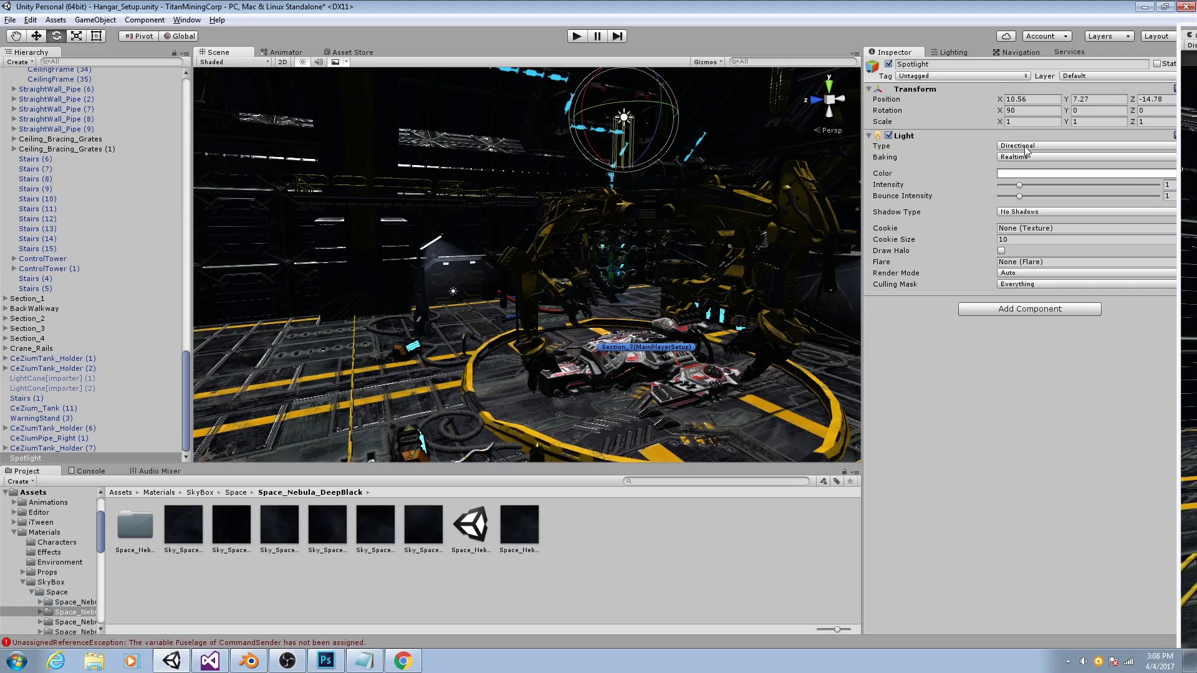
click(1027, 148)
click(1026, 161)
Raise and shift the Spotlight towards the hangar ceiling, to about X 10.56, Y 11.35, Z -19.16.
right_drag(598, 287, 555, 274)
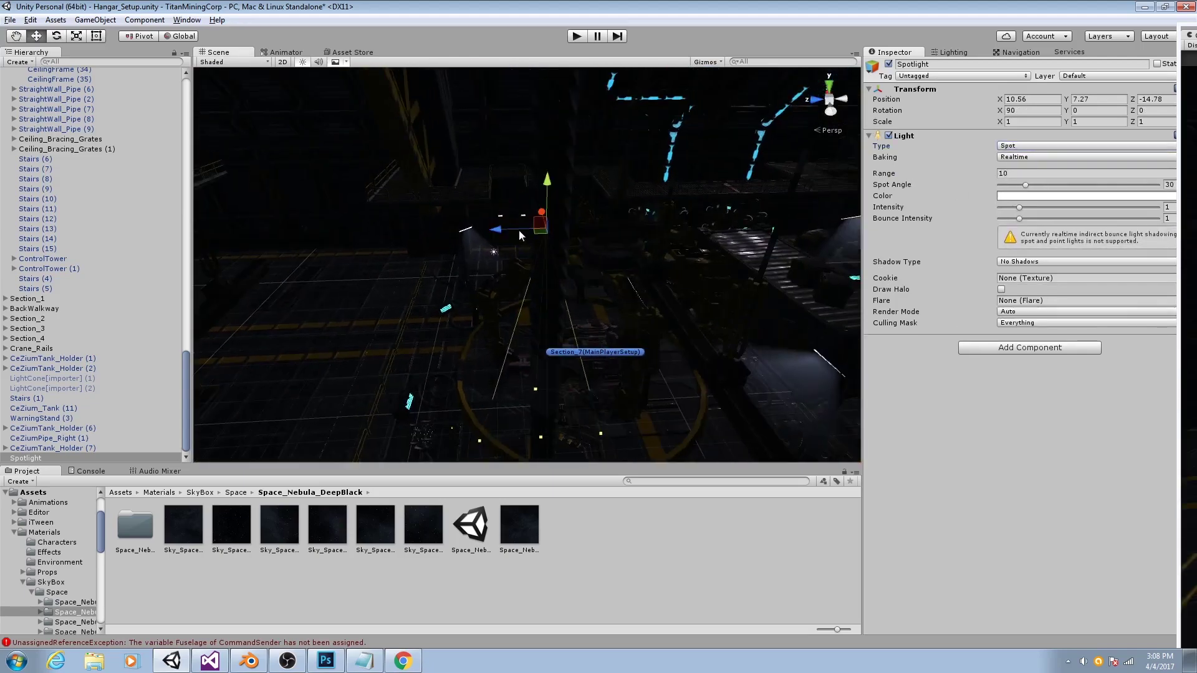
drag(519, 230, 699, 78)
right_drag(699, 81, 545, 283)
click(594, 261)
click(536, 268)
scroll(535, 268, up, 2)
scroll(550, 268, down, 2)
click(585, 120)
right_drag(588, 206, 555, 219)
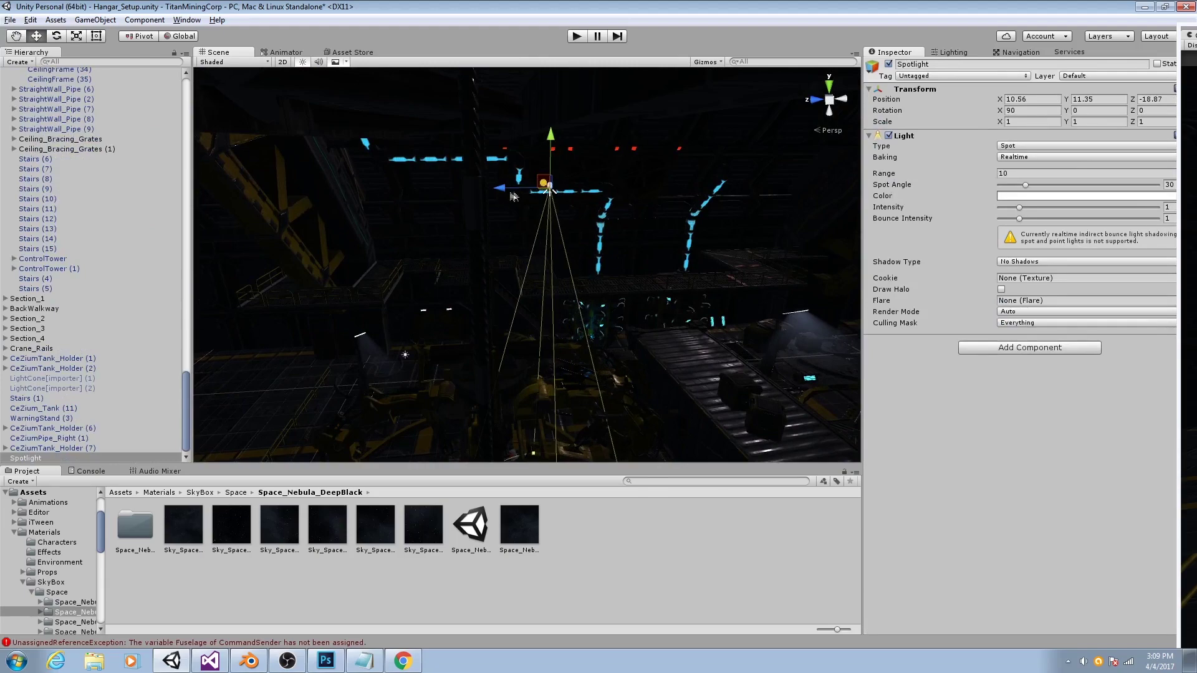
drag(509, 188, 524, 186)
right_drag(549, 237, 474, 215)
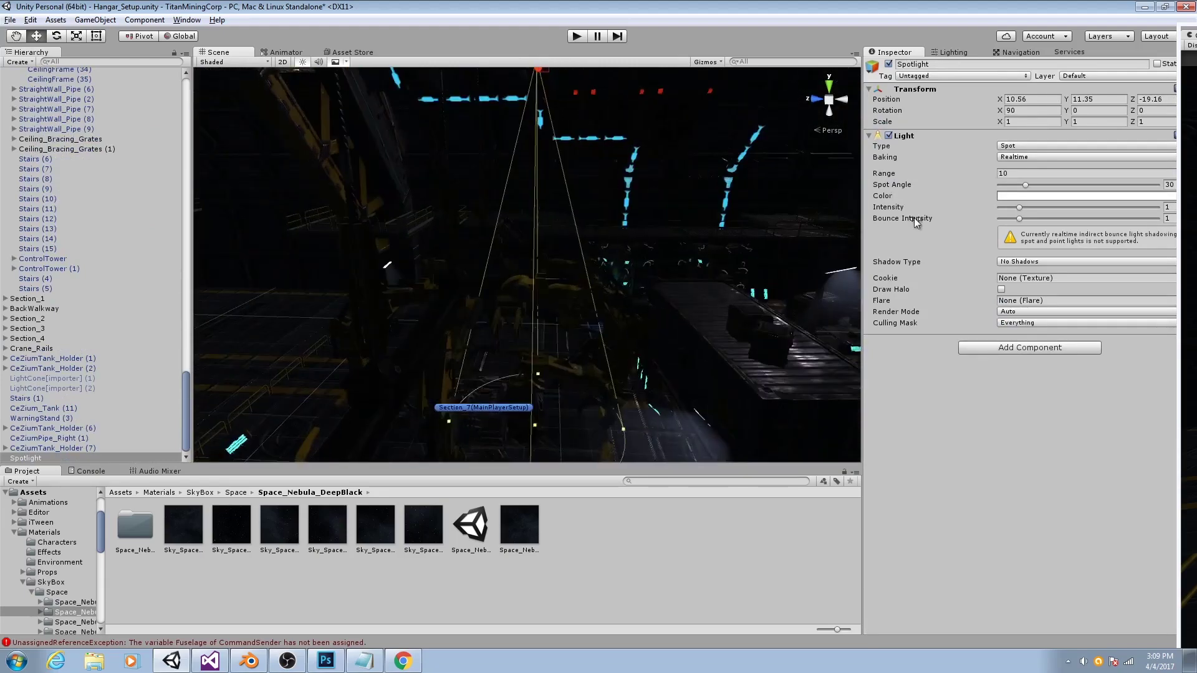
Check how the Spotlight's cone falls over the circular platform from lower and side viewpoints.
right_drag(499, 312, 511, 300)
key(q)
alt+drag(627, 272, 527, 275)
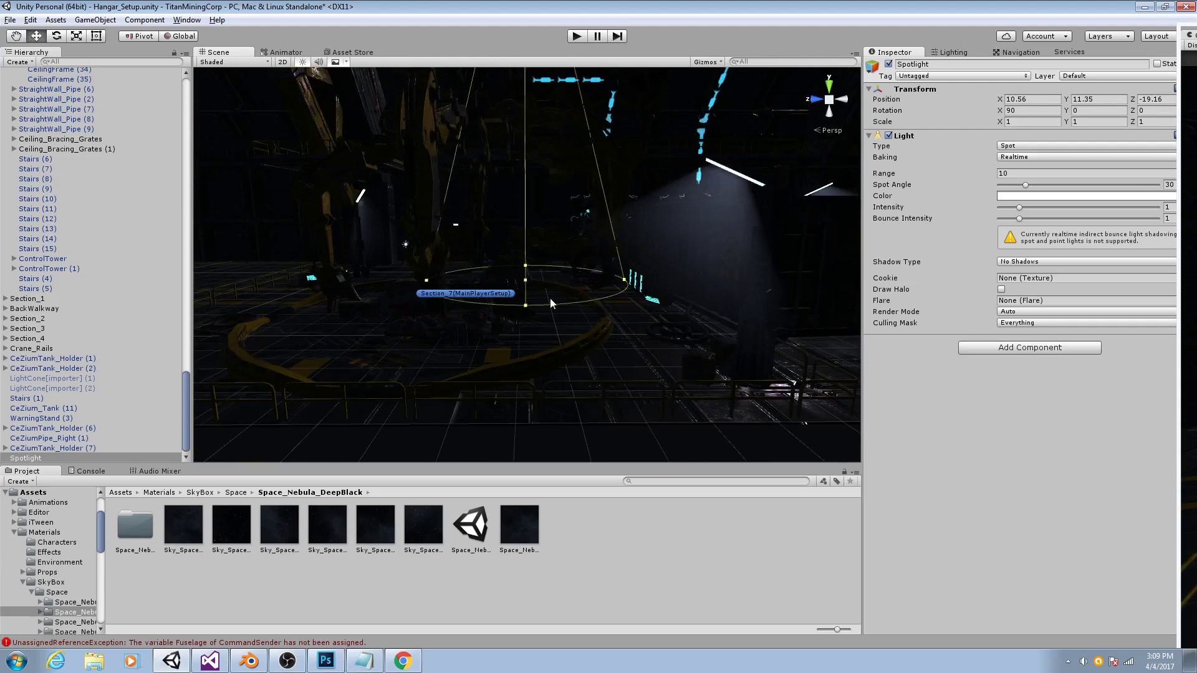
alt+drag(556, 287, 502, 318)
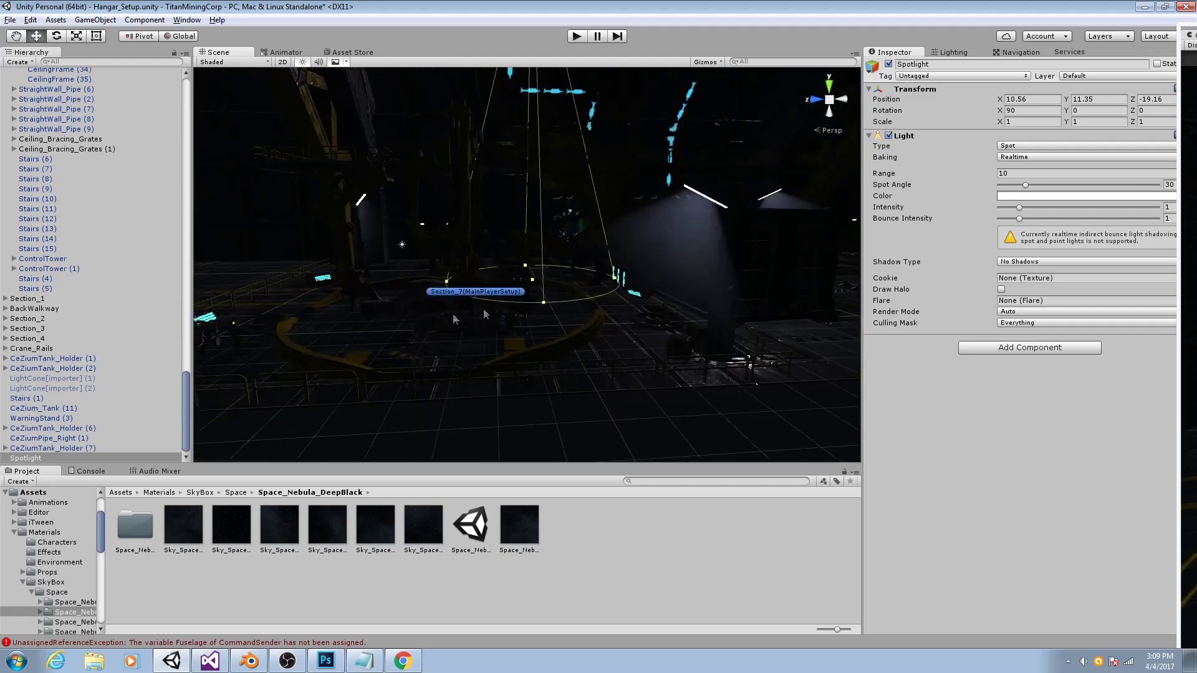
alt+drag(363, 293, 848, 212)
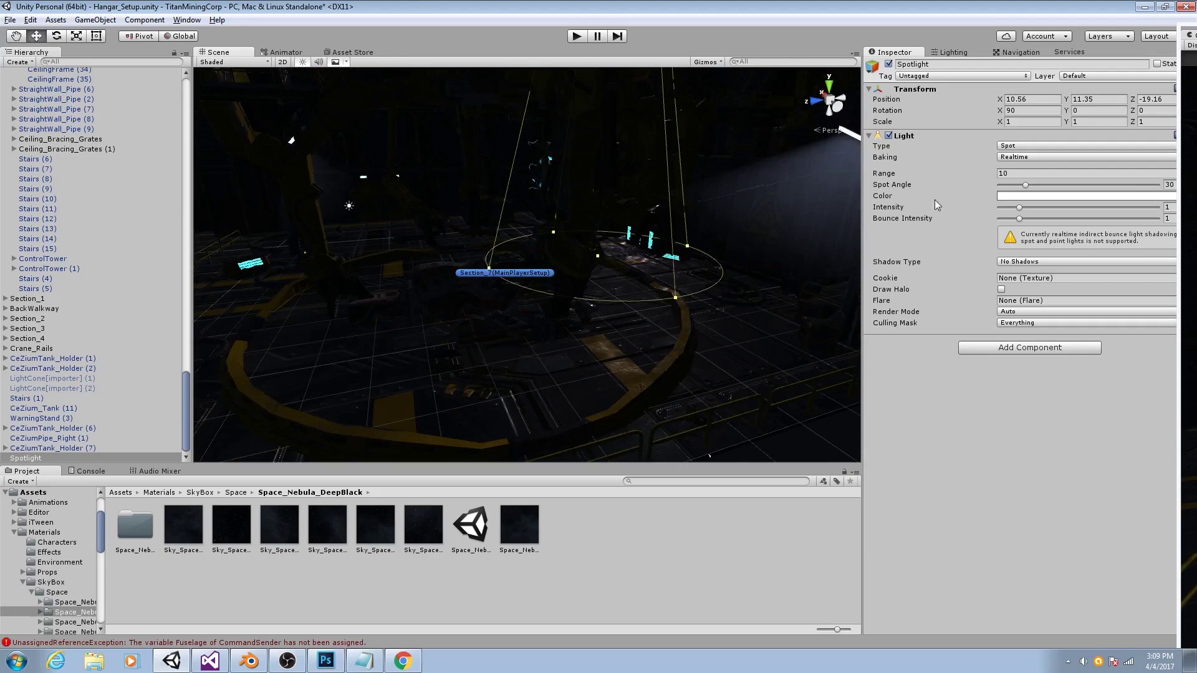
Widen the Spotlight's spot angle to about 36 and extend its range to 12.34.
drag(1025, 190, 1030, 189)
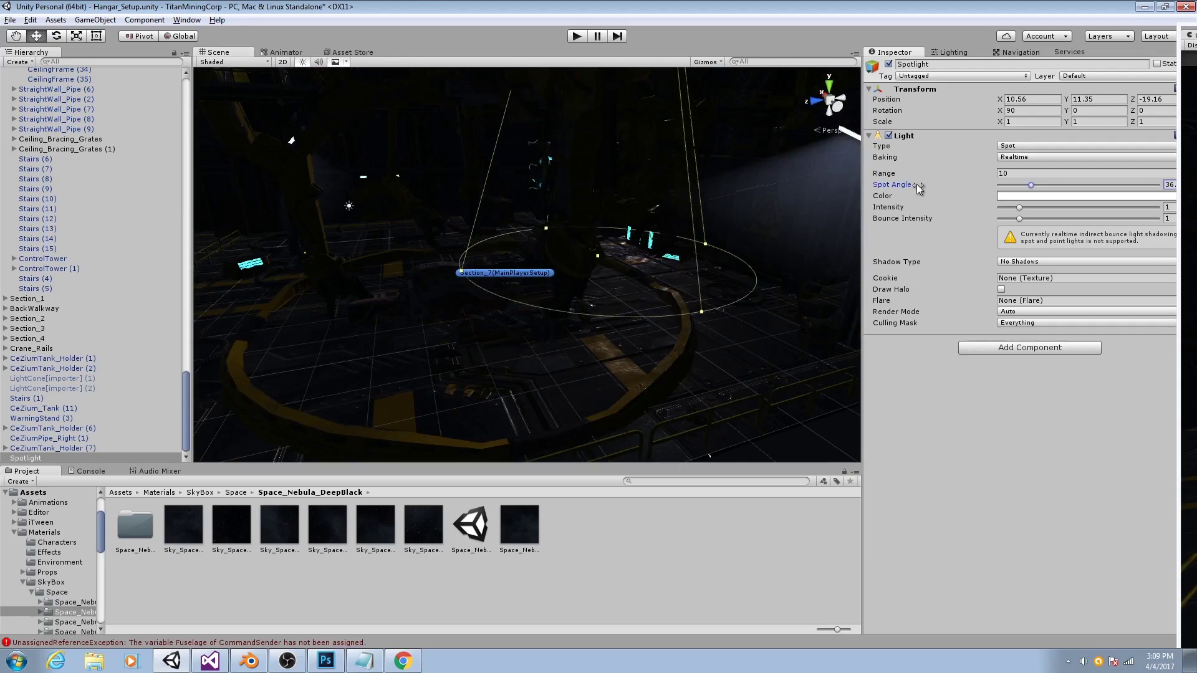
drag(895, 176, 956, 196)
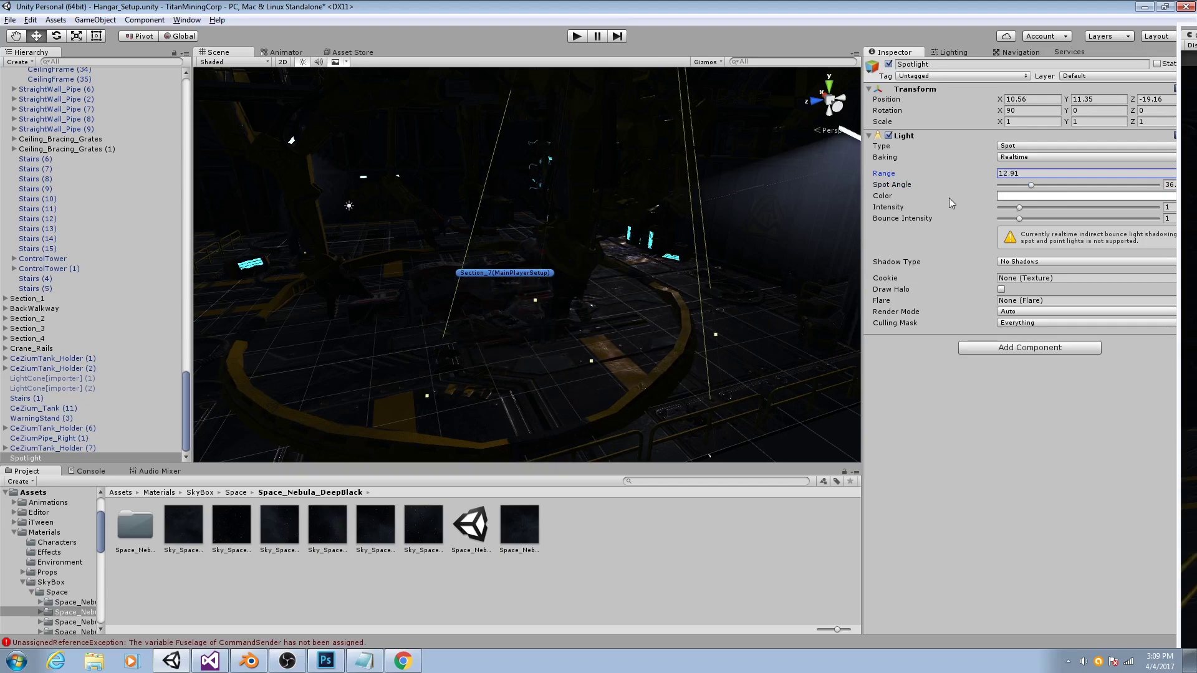
drag(942, 200, 938, 199)
Raise the Spotlight's intensity to about 4.25.
alt+drag(648, 199, 614, 279)
click(1019, 208)
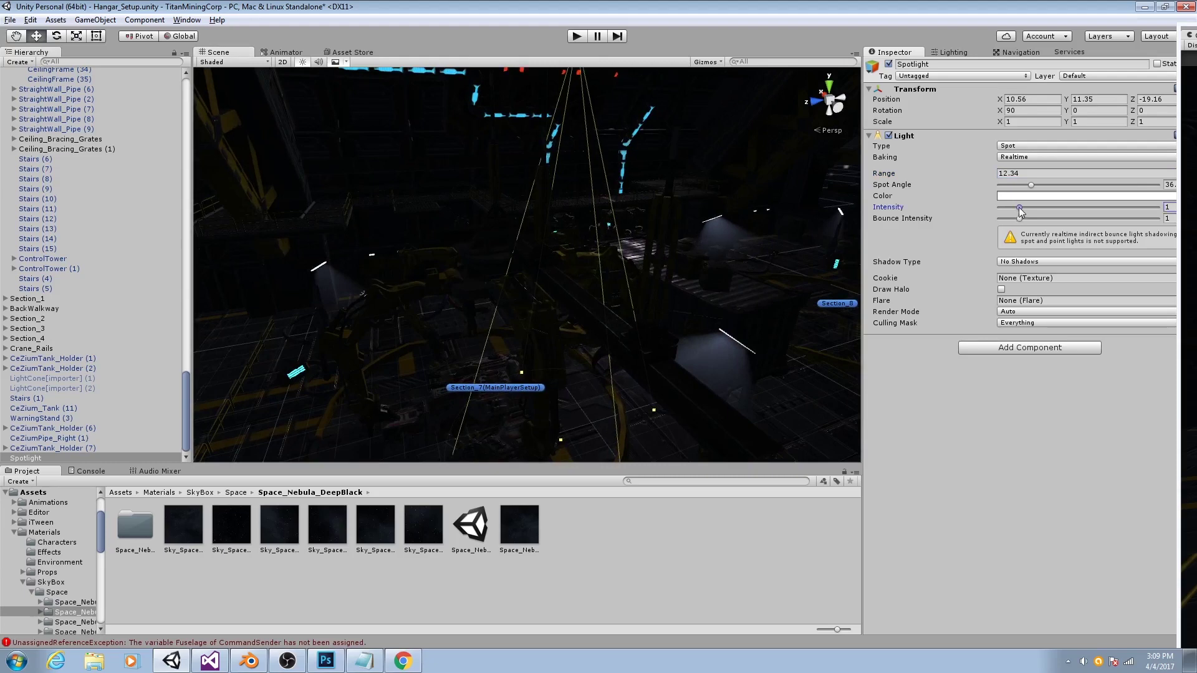
drag(1023, 207, 1084, 208)
alt+drag(604, 281, 440, 322)
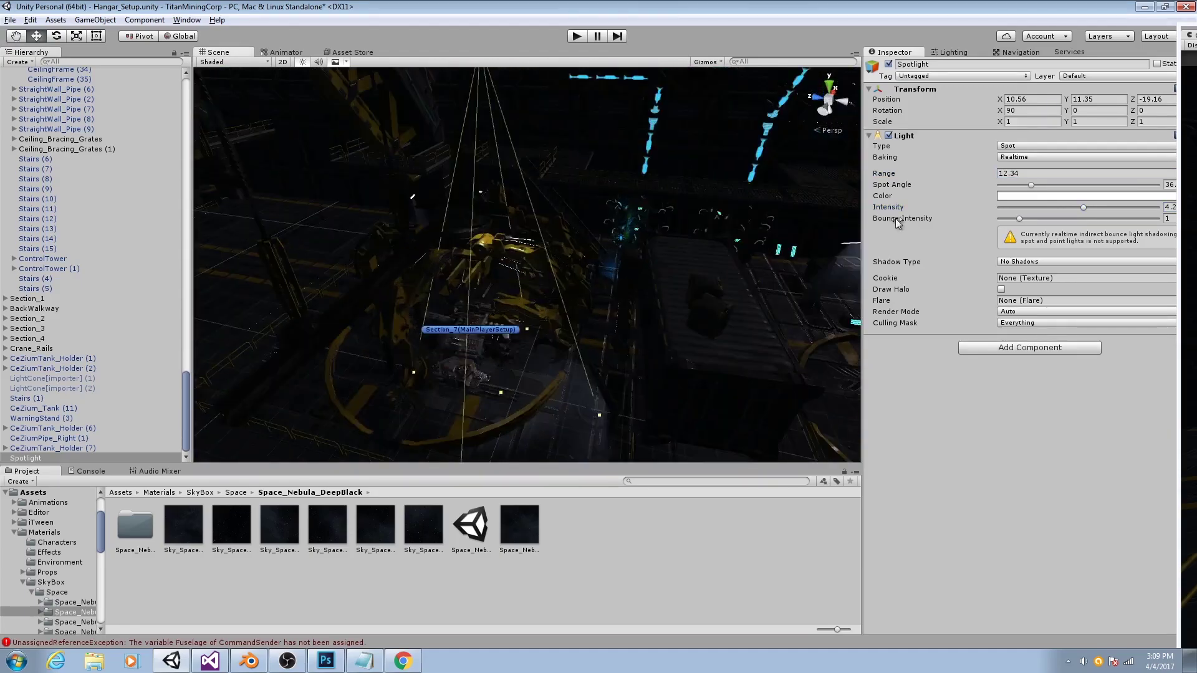
Widen the Spotlight's spot angle to about 68 and tilt it to an X rotation of about 74.28.
drag(898, 185, 1110, 211)
alt+drag(624, 375, 634, 293)
key(e)
drag(513, 101, 504, 79)
middle_drag(530, 137, 497, 172)
key(w)
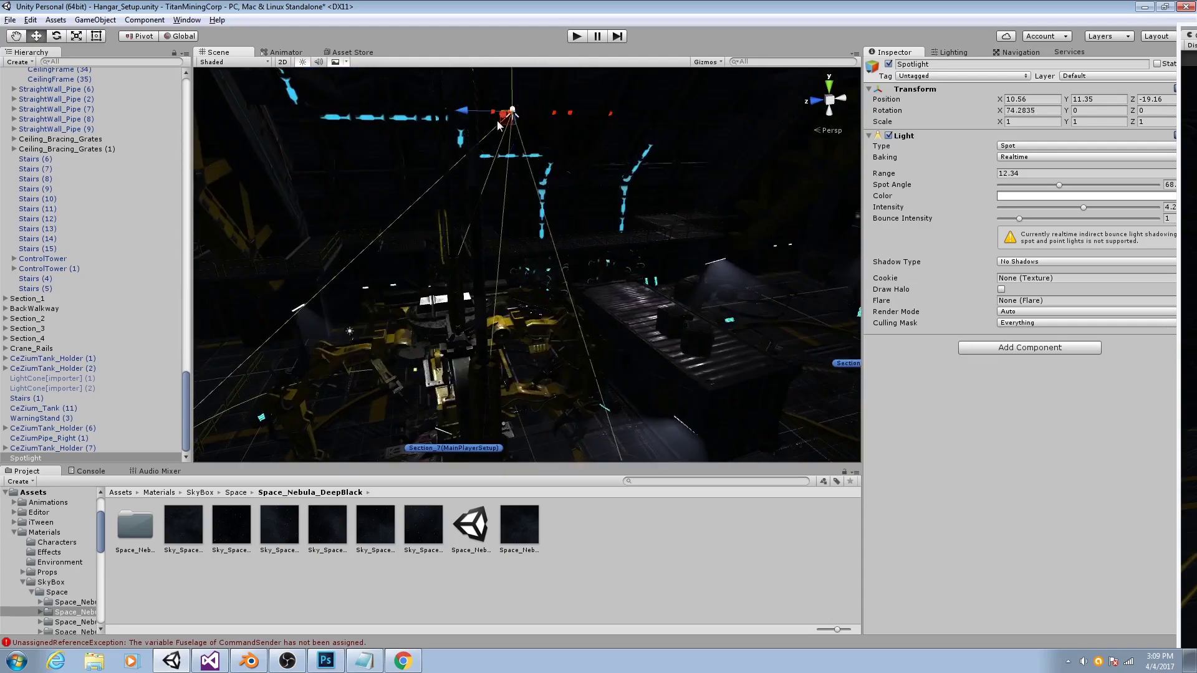
Shift the Spotlight to about Y 11.82, Z -19 and tilt it to an X rotation of about 83.9.
drag(502, 116, 571, 115)
alt+drag(548, 274, 586, 206)
drag(618, 104, 610, 144)
key(e)
key(w)
drag(631, 109, 614, 100)
middle_drag(568, 283, 563, 188)
alt+drag(563, 188, 569, 252)
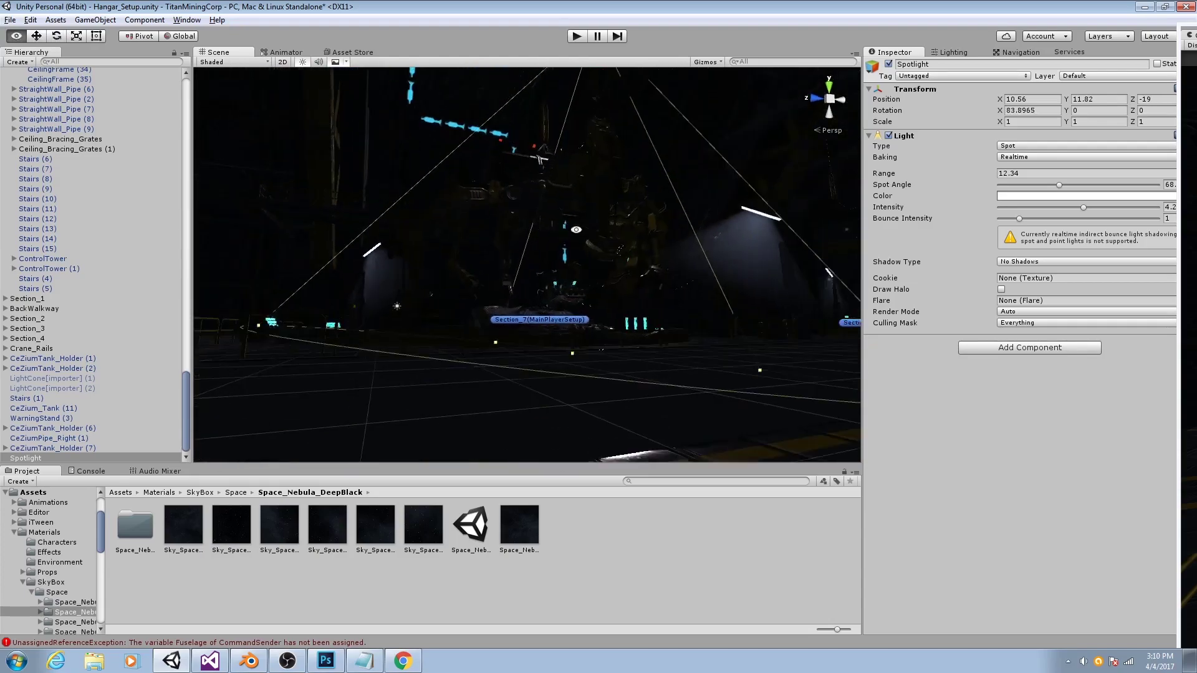
Narrow the Spotlight's spot angle to about 59.3 and extend its range to 15.3.
drag(1060, 185, 1051, 186)
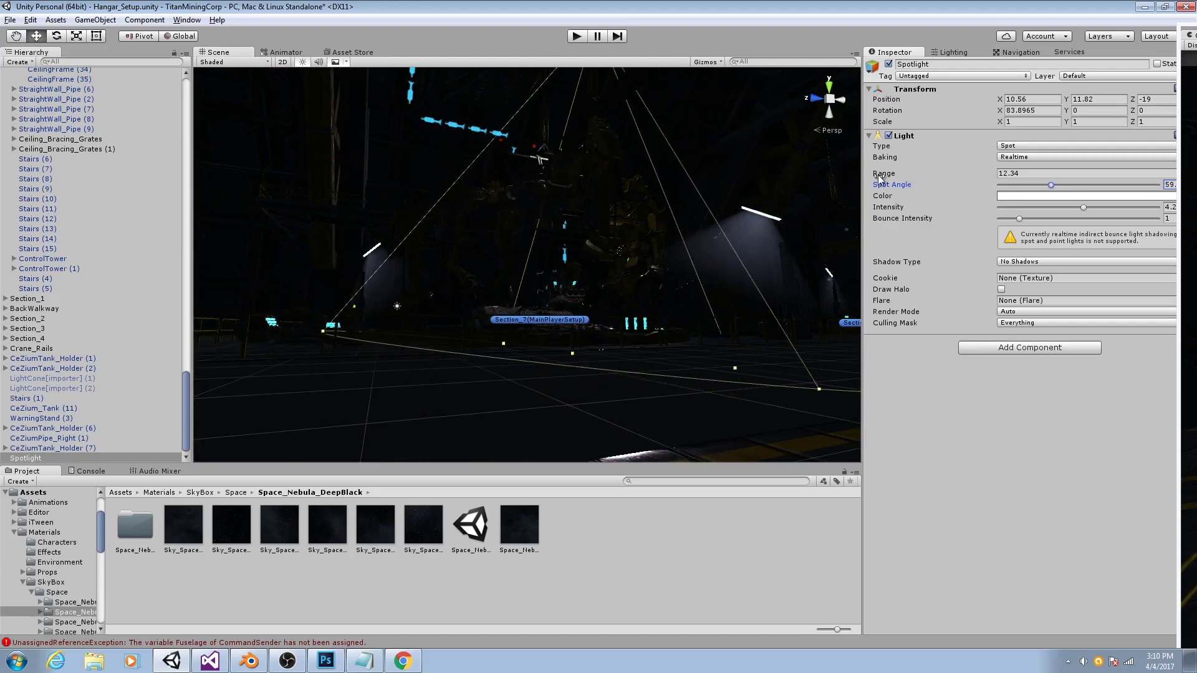
mouse_move(881, 177)
mouse_down()
mouse_move(901, 180)
mouse_move(890, 181)
mouse_up()
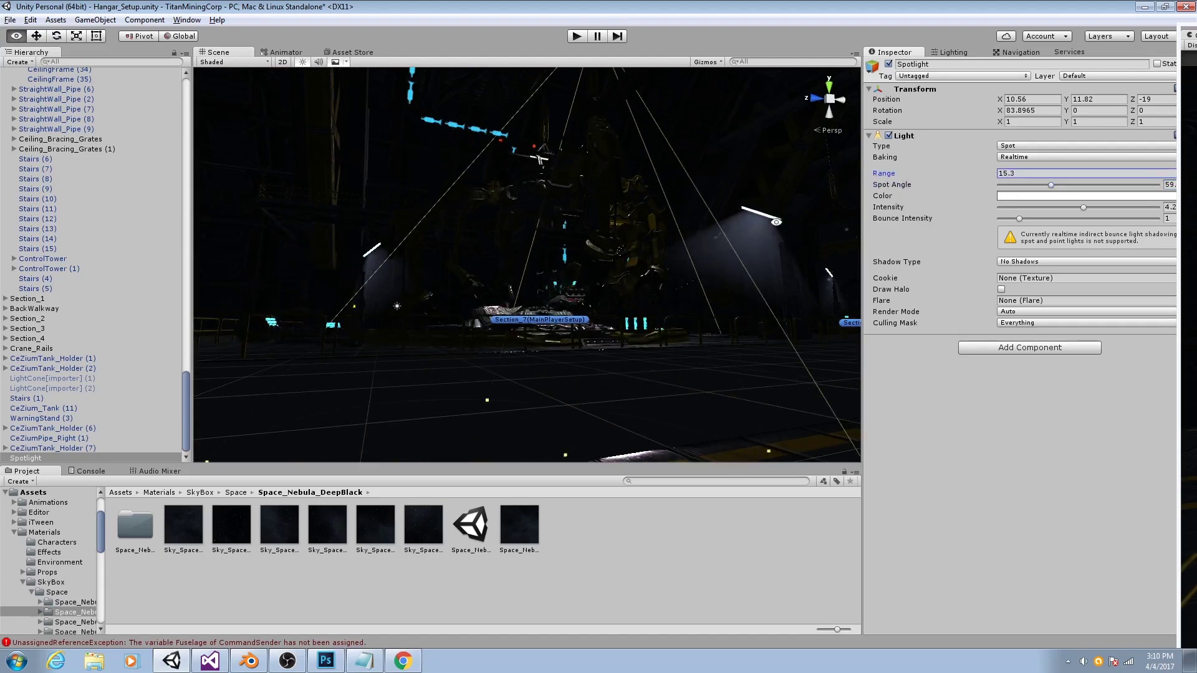
alt+drag(586, 307, 595, 350)
alt+right_drag(594, 351, 602, 353)
alt+drag(602, 353, 611, 353)
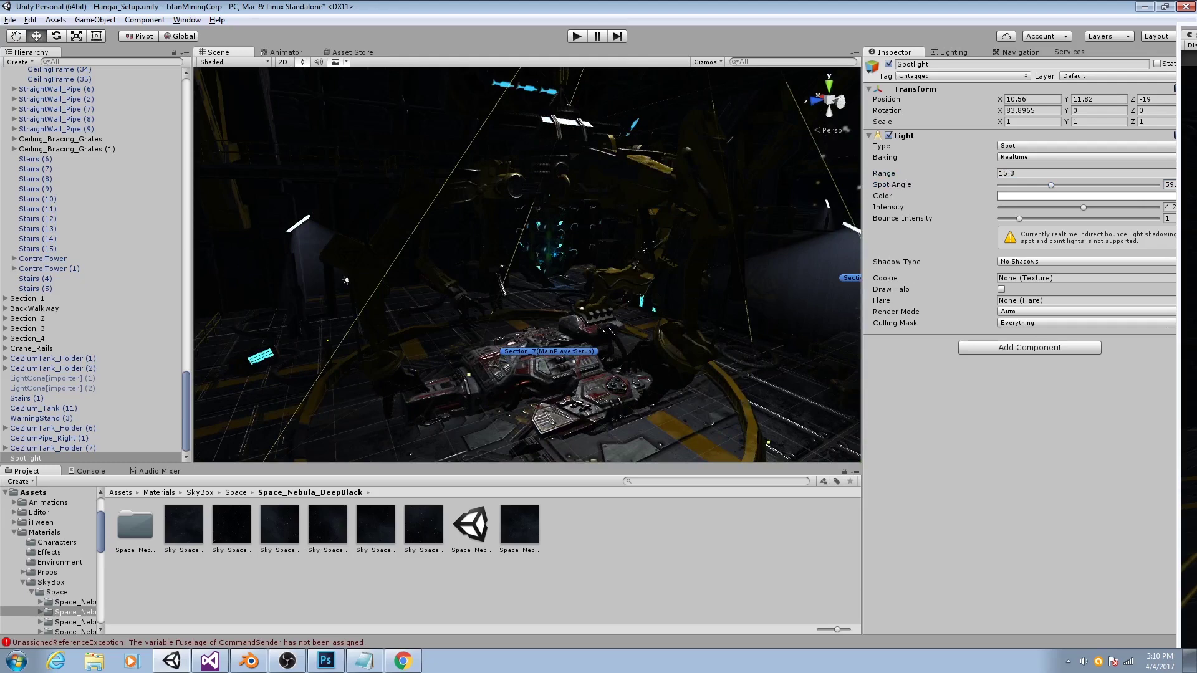
Bring the Game view onto this screen to check the lit ship and platform, and move it back off.
drag(1196, 35, 254, 57)
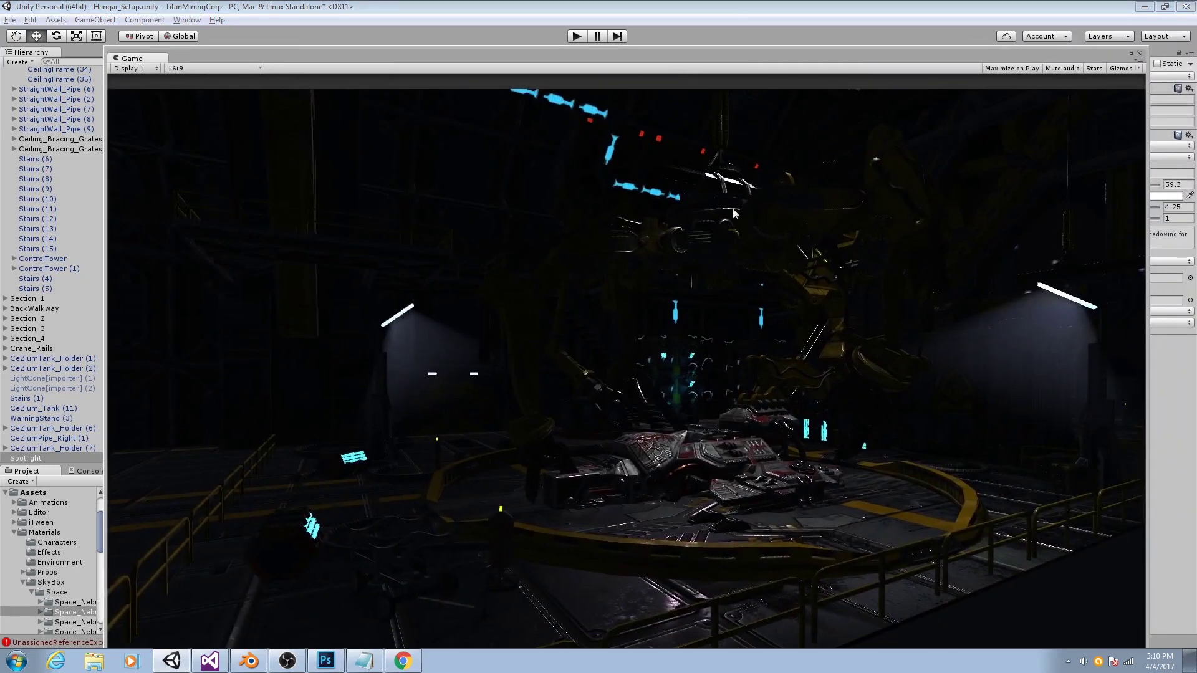
drag(665, 61, 660, 32)
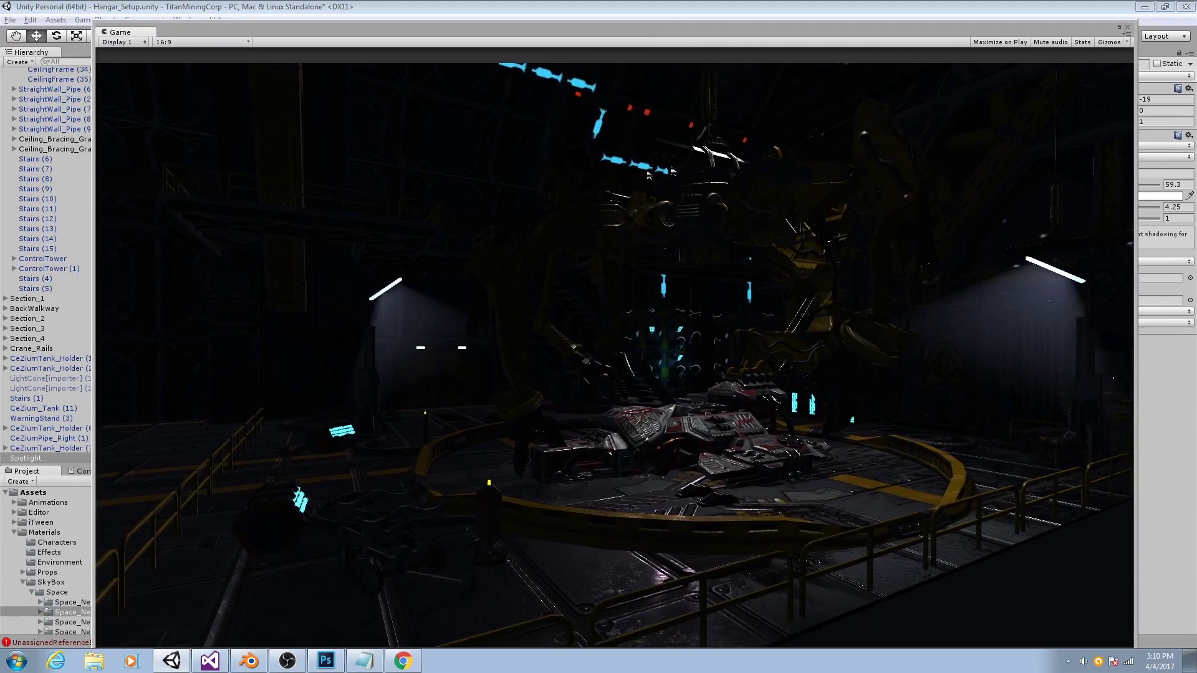
drag(582, 32, 1196, 19)
Move the Spotlight along Z to about -18.52 and widen its spot angle to about 78.2.
right_drag(477, 209, 578, 226)
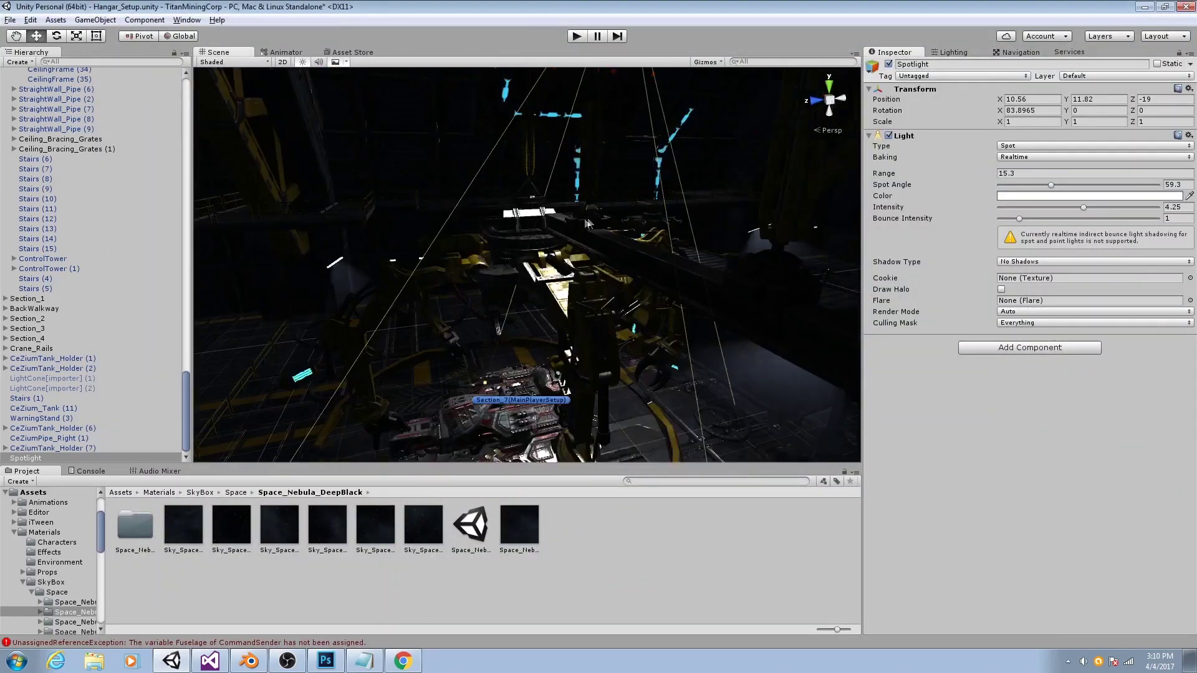
scroll(585, 220, down, 3)
right_drag(602, 179, 544, 179)
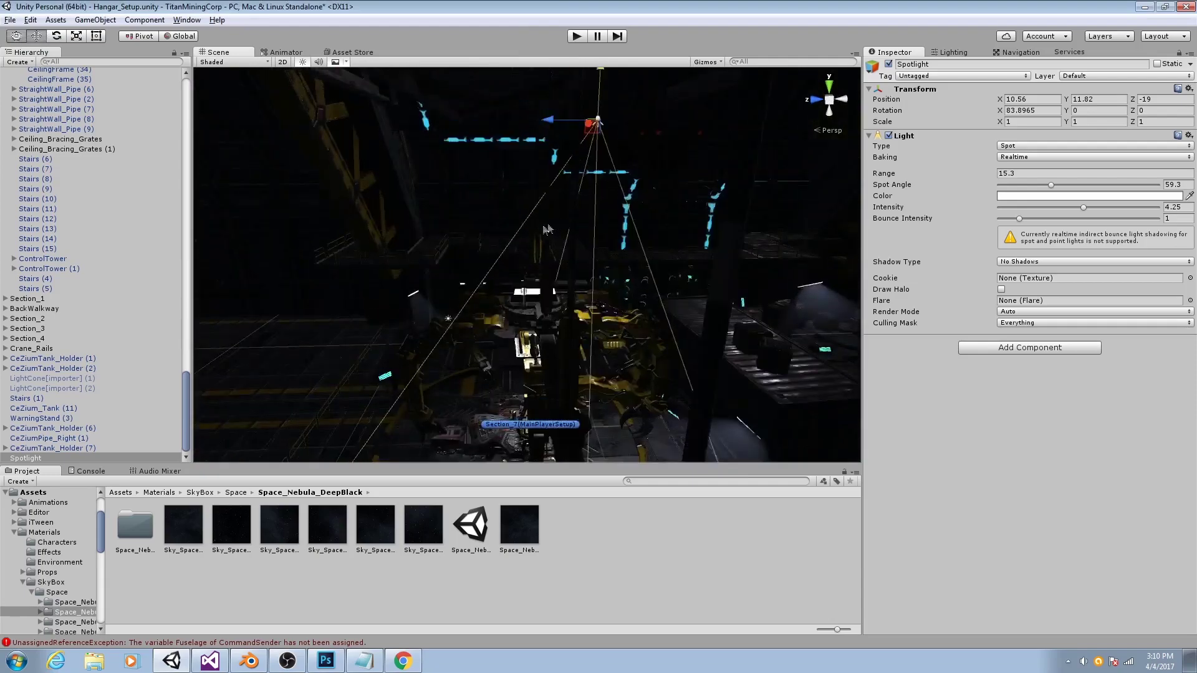
drag(562, 115, 549, 114)
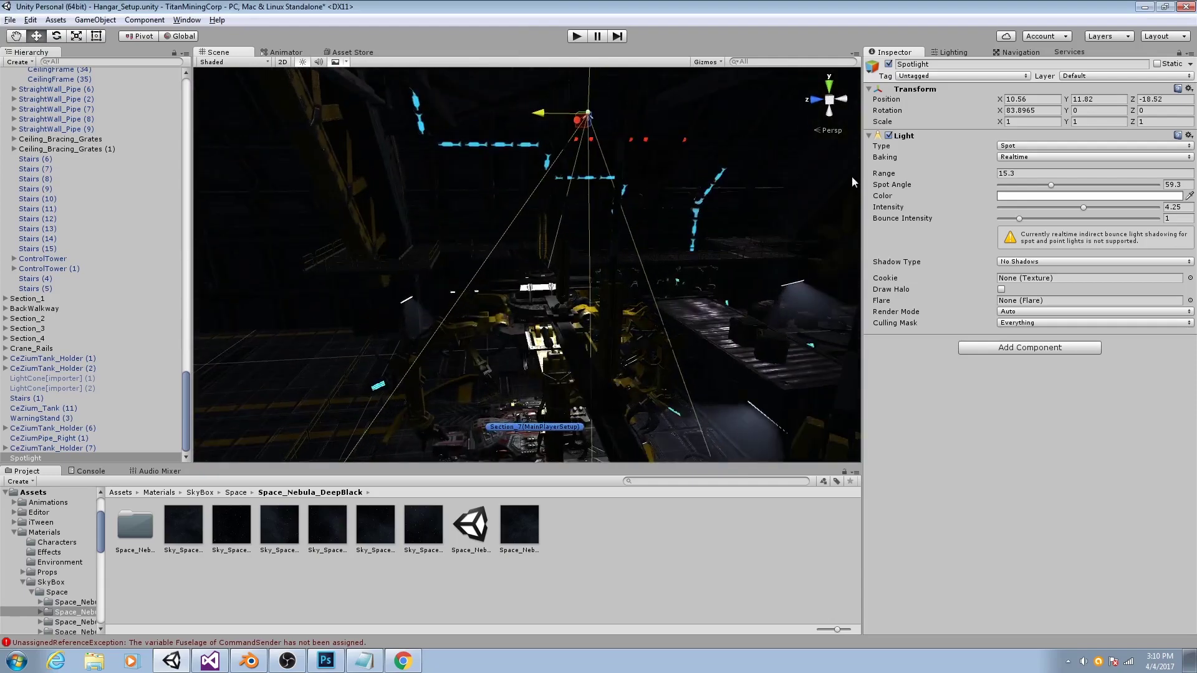
drag(1051, 185, 1068, 185)
mouse_move(559, 282)
alt+mouse_down()
mouse_move(541, 258)
mouse_move(561, 258)
mouse_move(559, 270)
alt+mouse_up()
right_drag(559, 270, 559, 270)
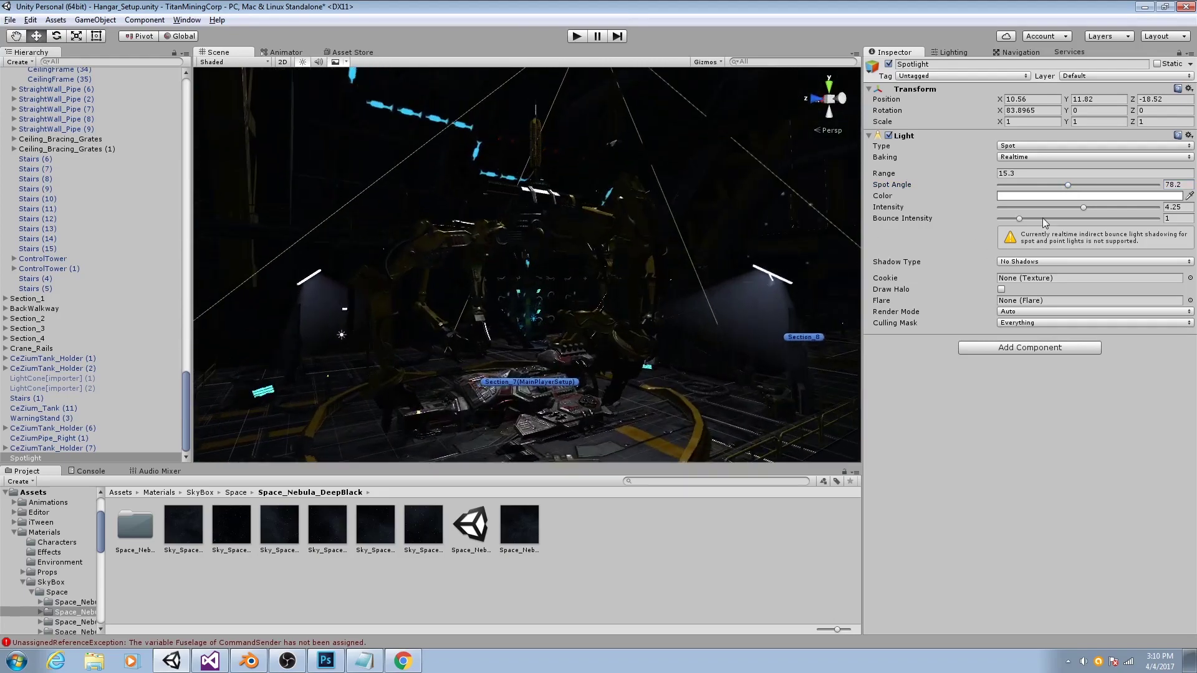
Set the Spotlight's shadow type to Hard Shadows.
click(1064, 262)
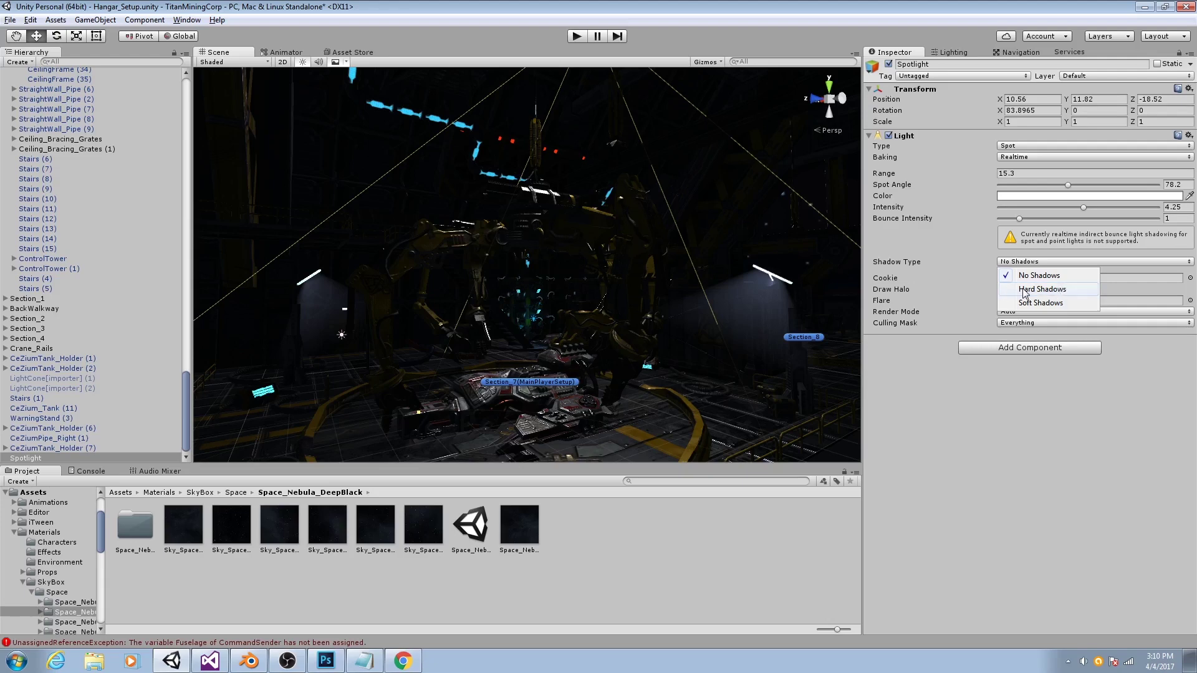
click(1042, 289)
alt+drag(561, 356, 520, 332)
middle_drag(617, 275, 559, 322)
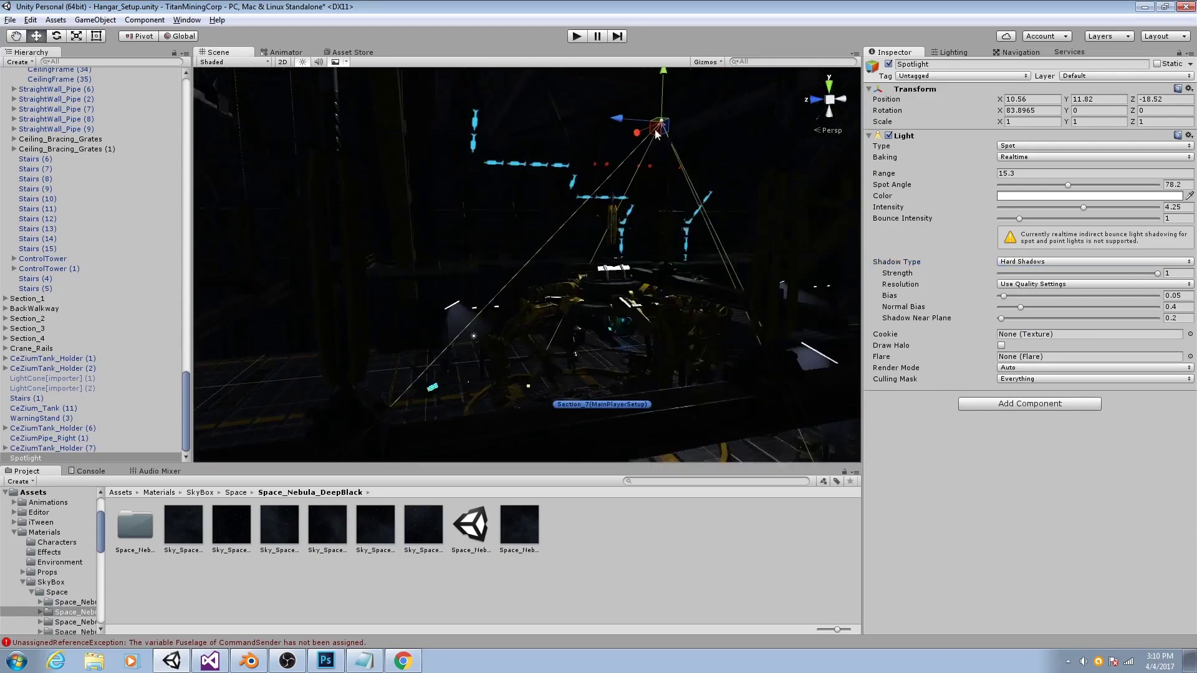
Look over the other hangar sections around Section_4 and Section_5 to compare their lighting with the spotlit platform.
middle_drag(364, 270, 601, 219)
alt+drag(601, 219, 386, 281)
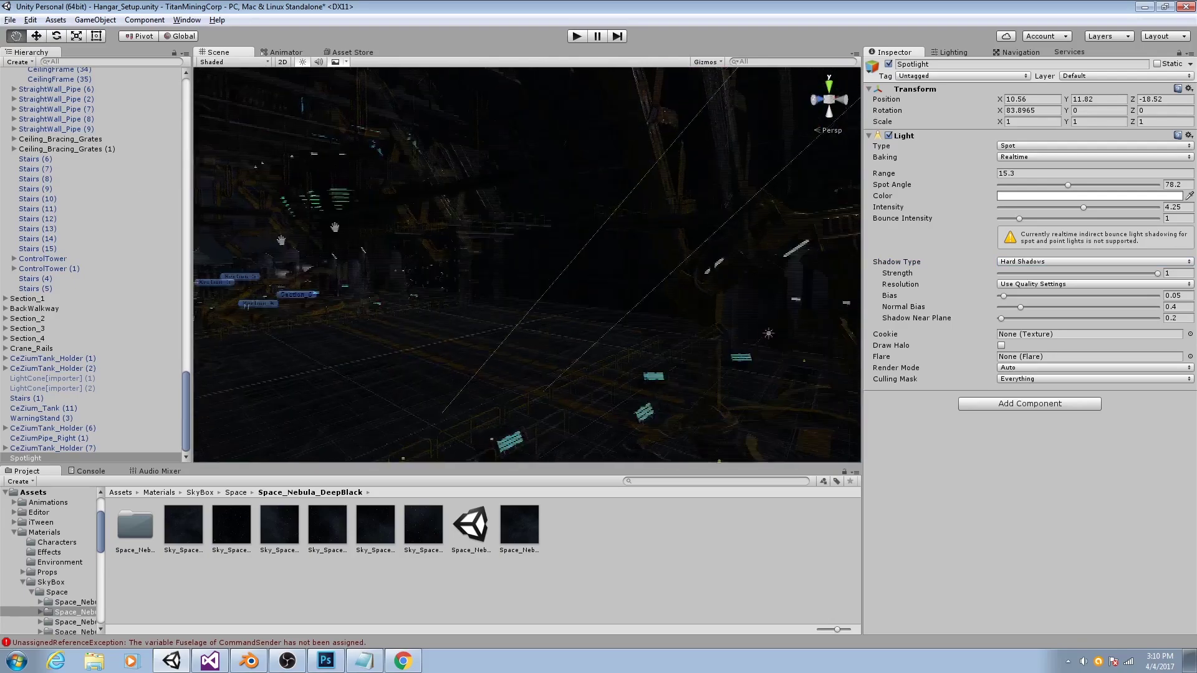
middle_drag(386, 281, 596, 265)
alt+drag(595, 265, 486, 315)
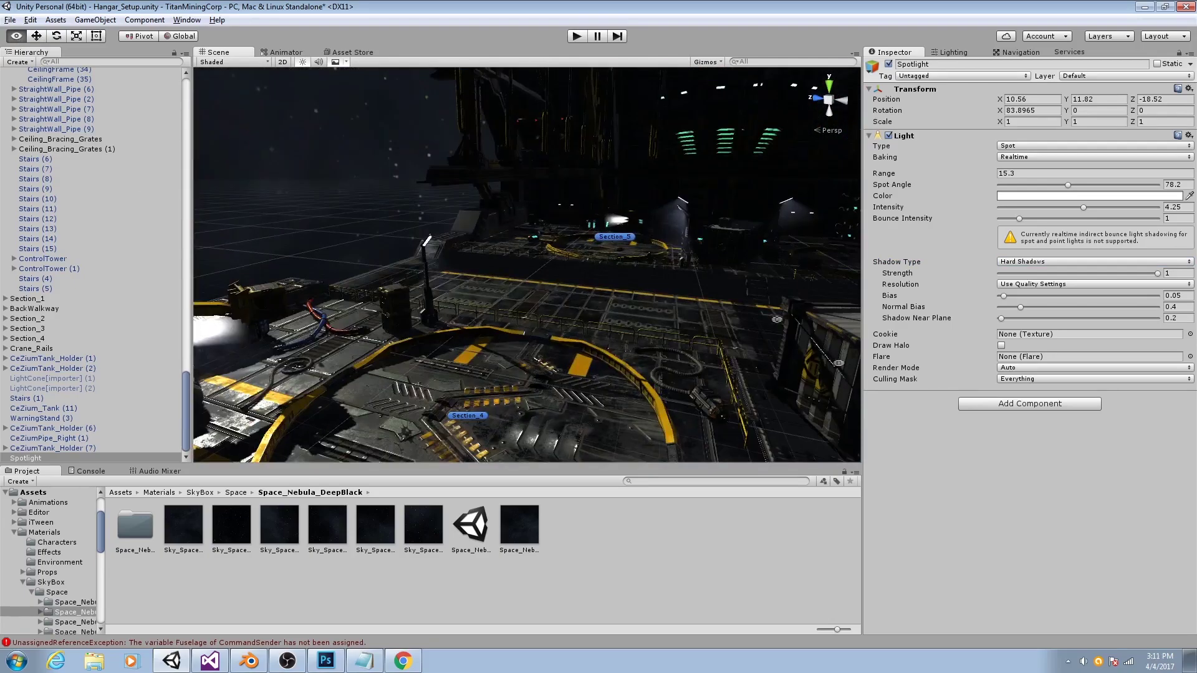
middle_drag(480, 268, 507, 293)
key(d)
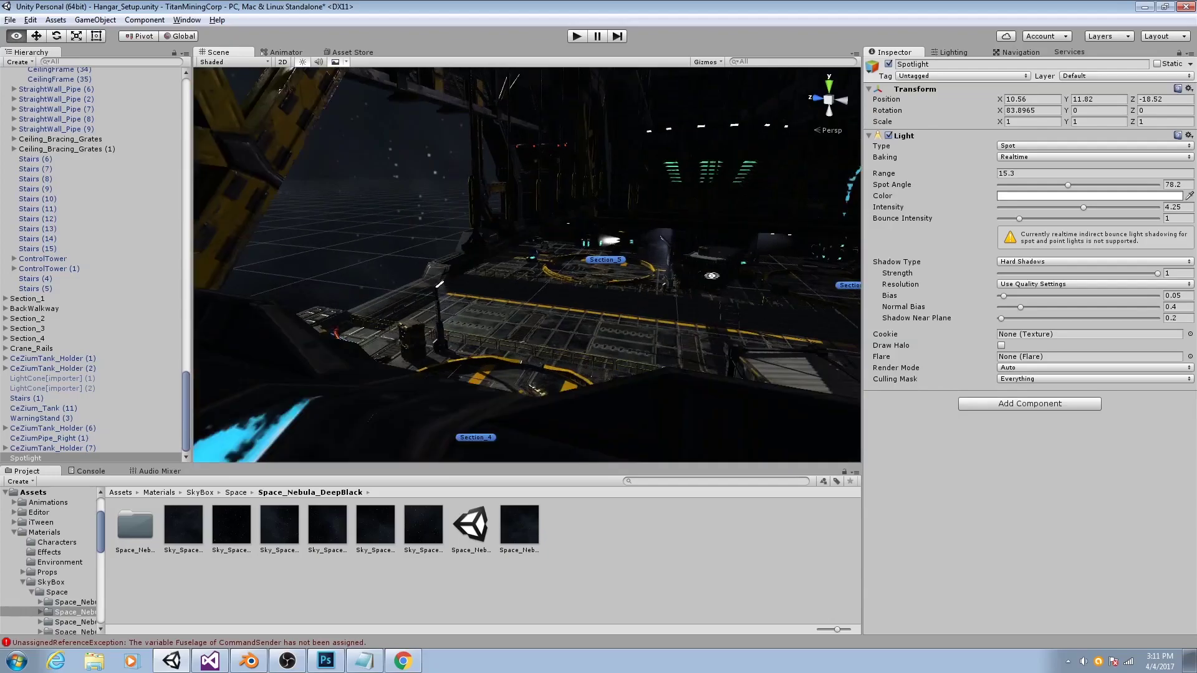
alt+drag(480, 259, 376, 255)
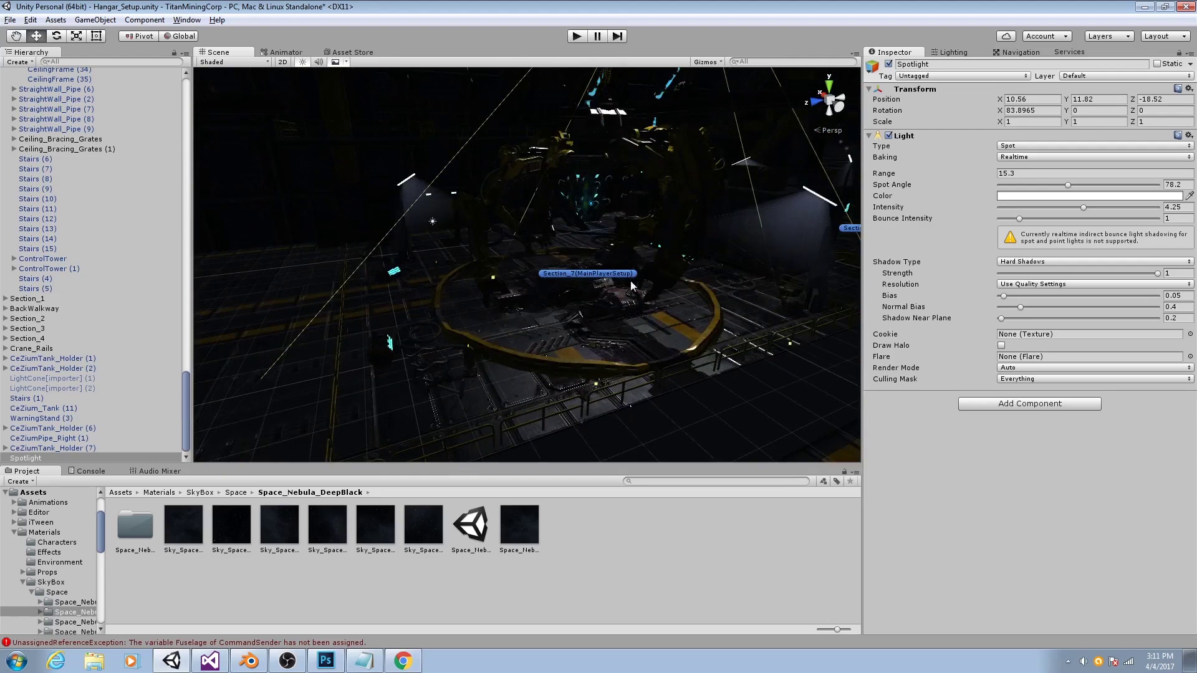
Examine the Spotlight's hard shadows on the crane arms, ship and circular platform from several viewpoints.
alt+drag(598, 289, 685, 340)
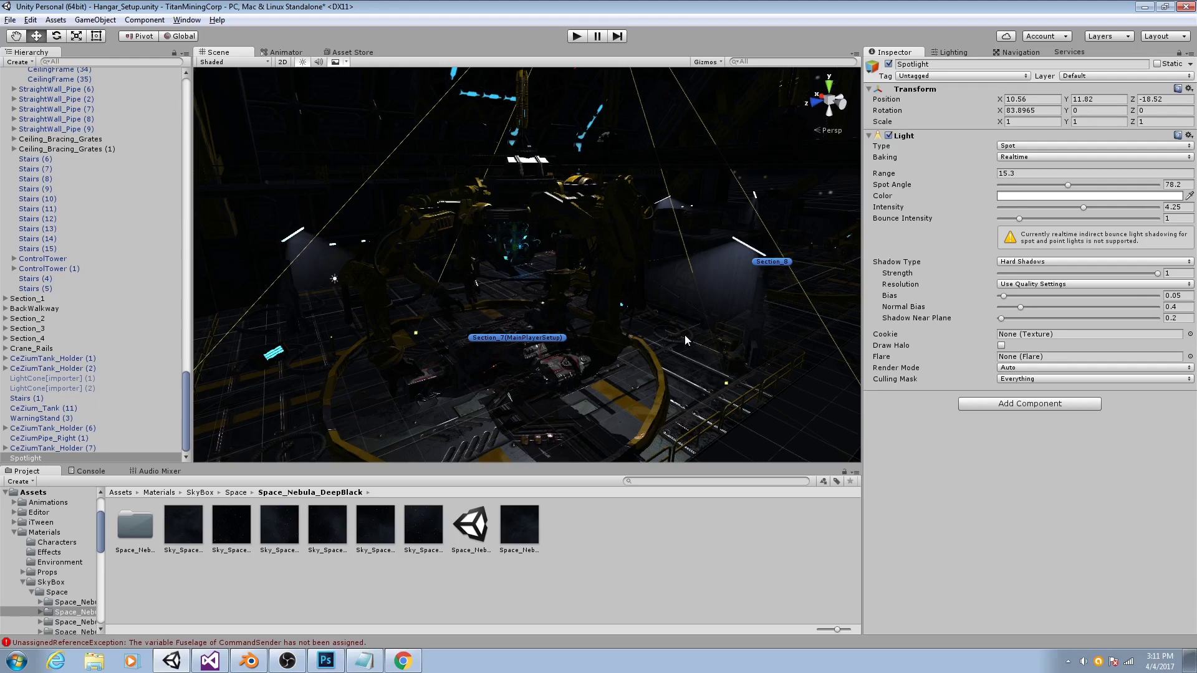
right_drag(622, 311, 594, 319)
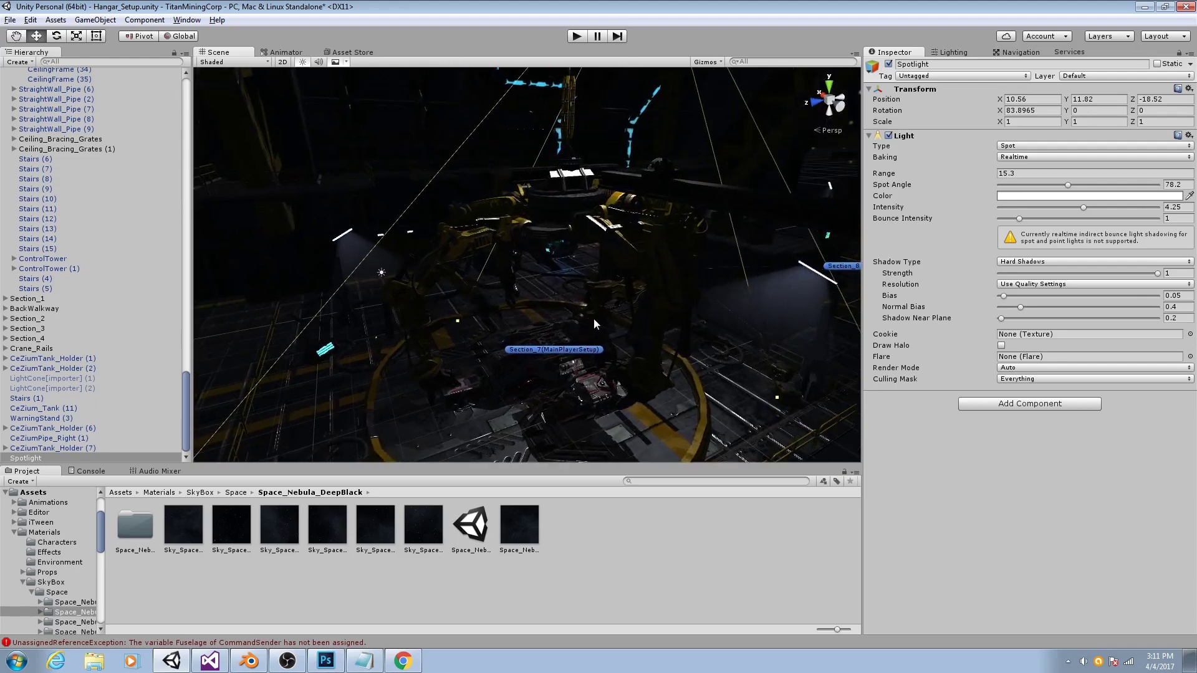
right_drag(593, 319, 582, 274)
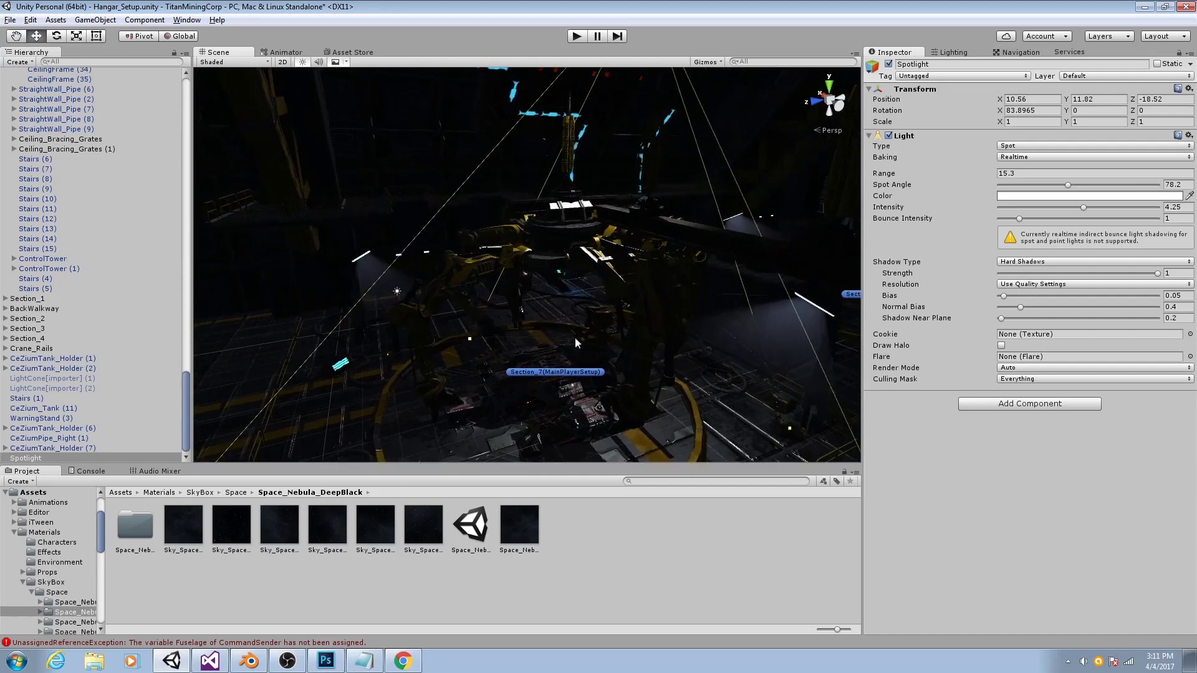
scroll(574, 336, down, 2)
right_drag(575, 336, 601, 237)
alt+drag(627, 245, 627, 261)
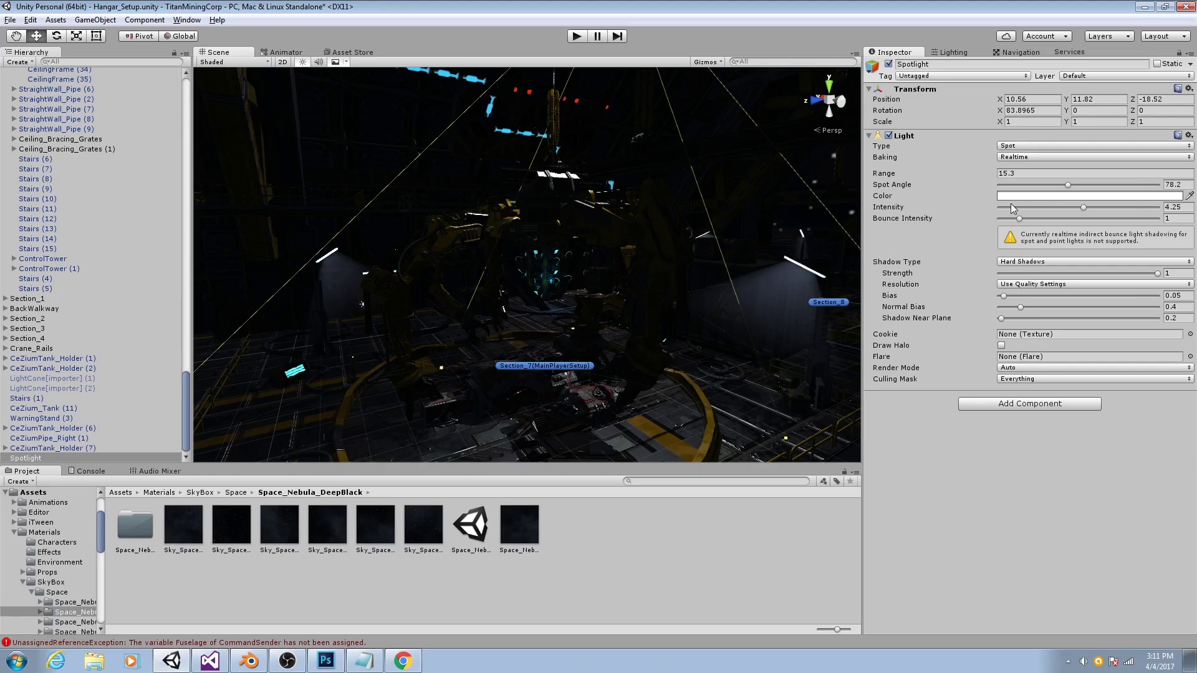
scroll(645, 245, down, 2)
scroll(632, 253, up, 3)
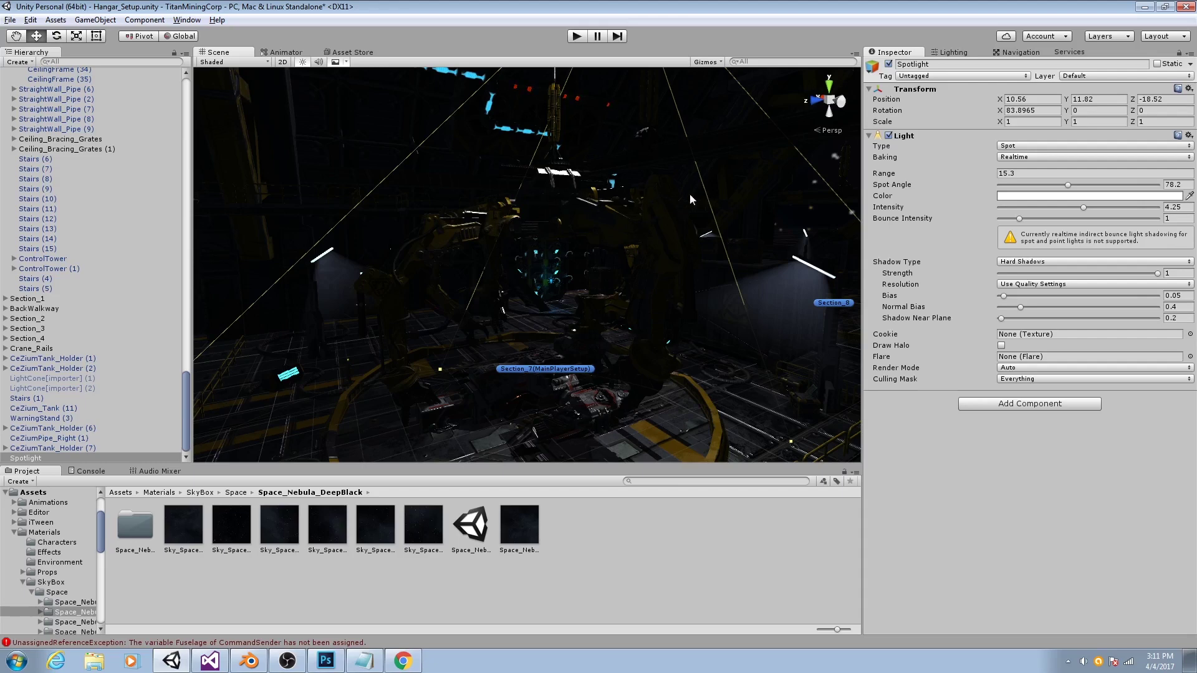
Tint the Spotlight's colour a pale warm yellow, about hex FFF4D3.
click(1007, 196)
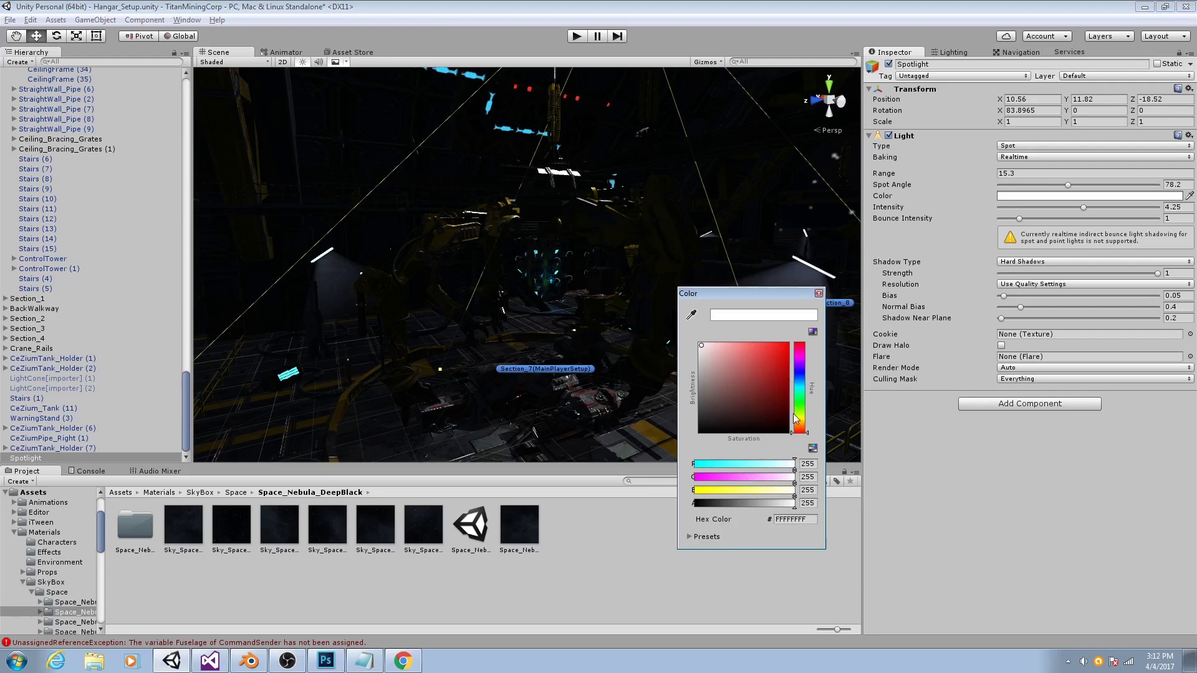
drag(798, 429, 800, 422)
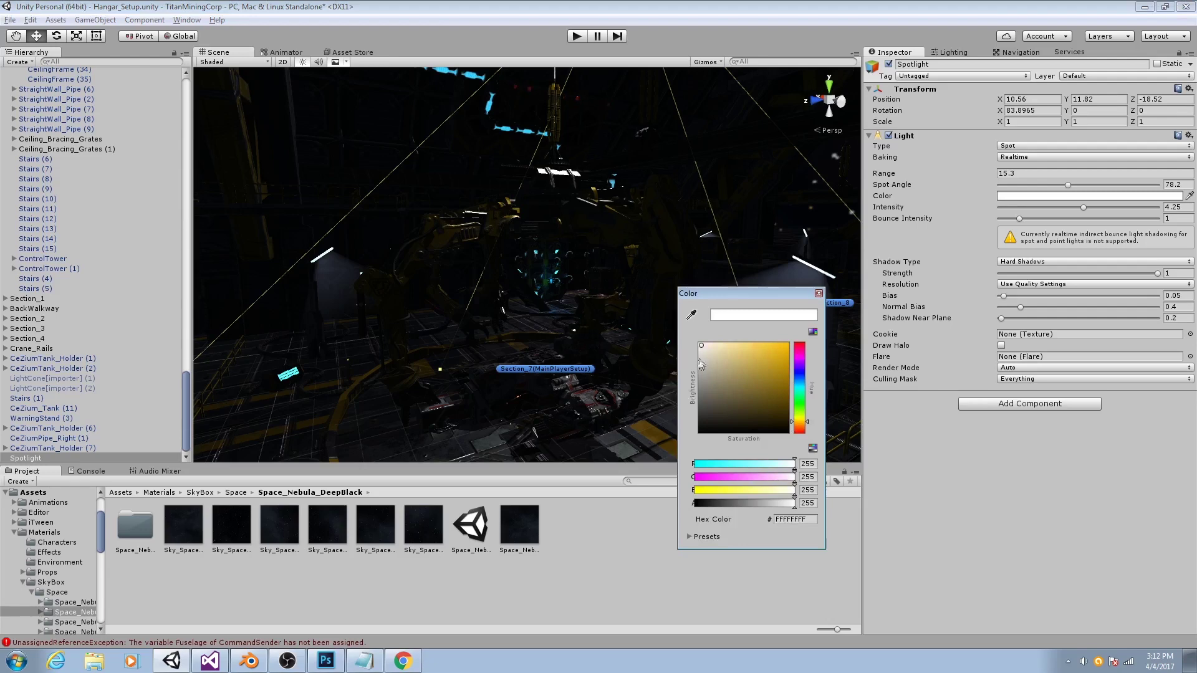
drag(708, 346, 715, 348)
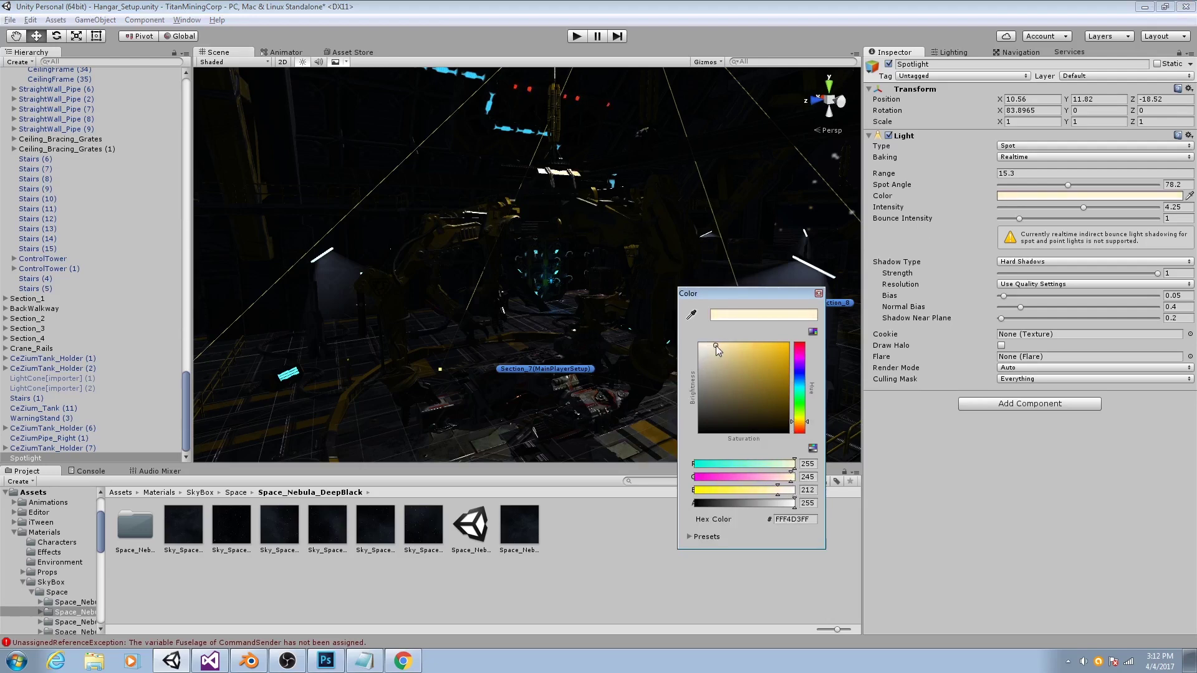
click(819, 293)
alt+drag(610, 291, 724, 312)
middle_drag(724, 312, 695, 330)
right_drag(685, 324, 583, 339)
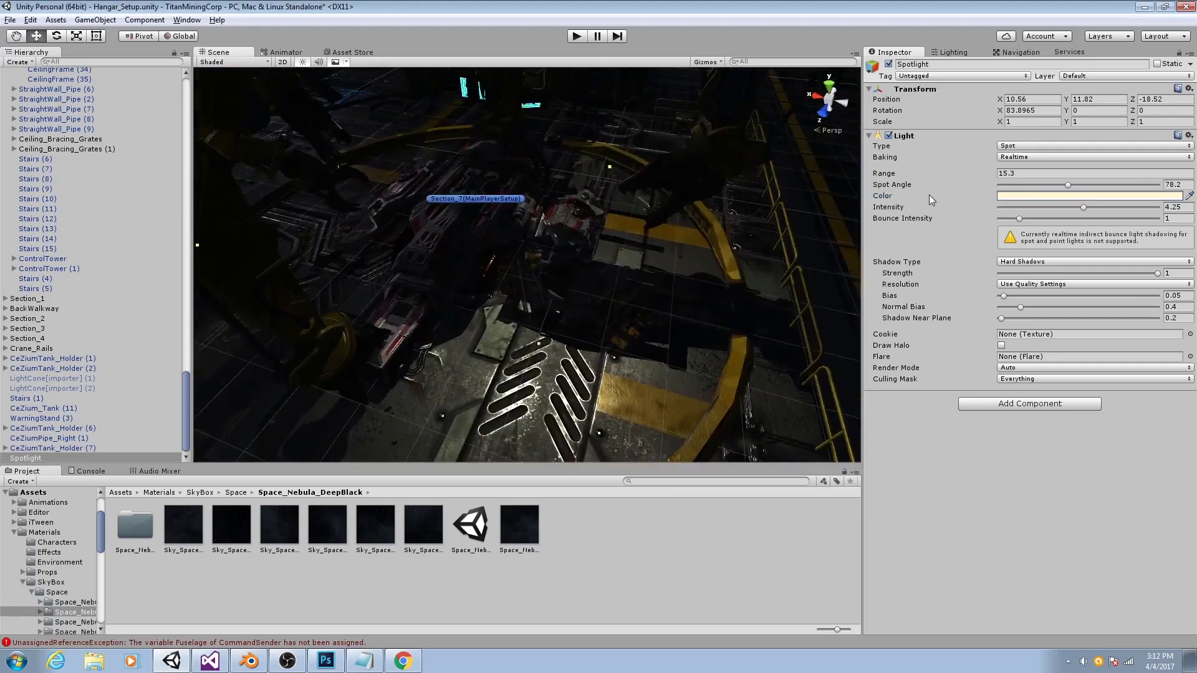
Readjust the Spotlight's colour between near-white and cream, settling on a light warm cream.
click(1027, 198)
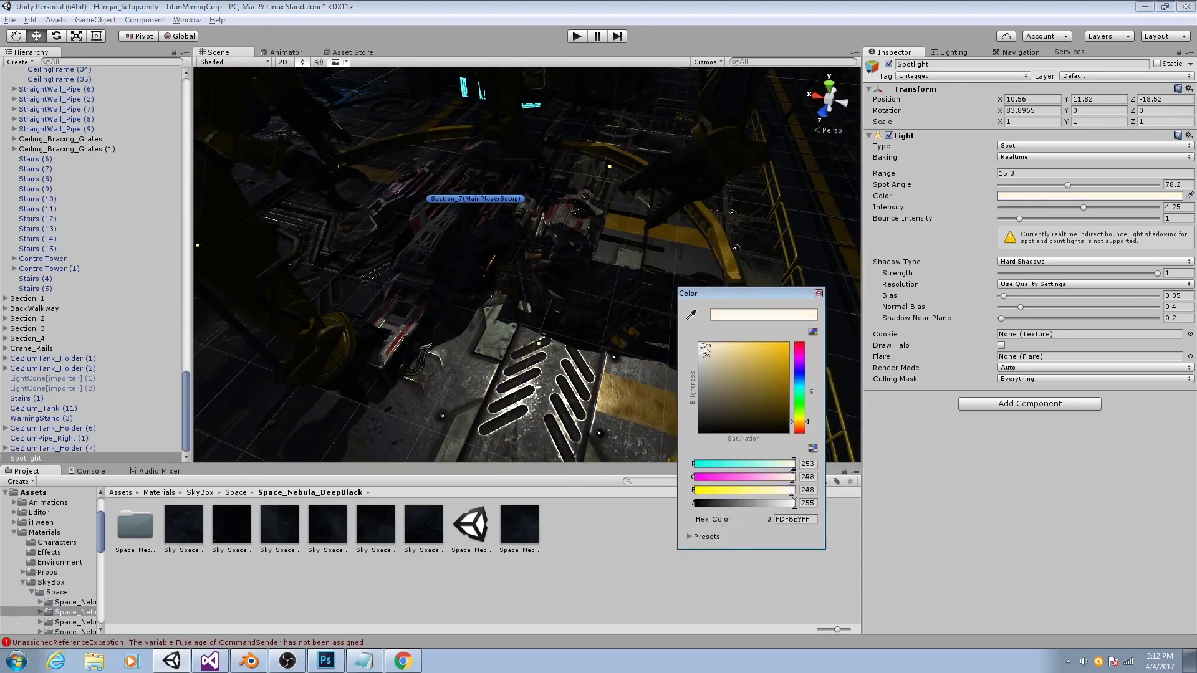
click(701, 347)
drag(699, 347, 716, 347)
click(819, 293)
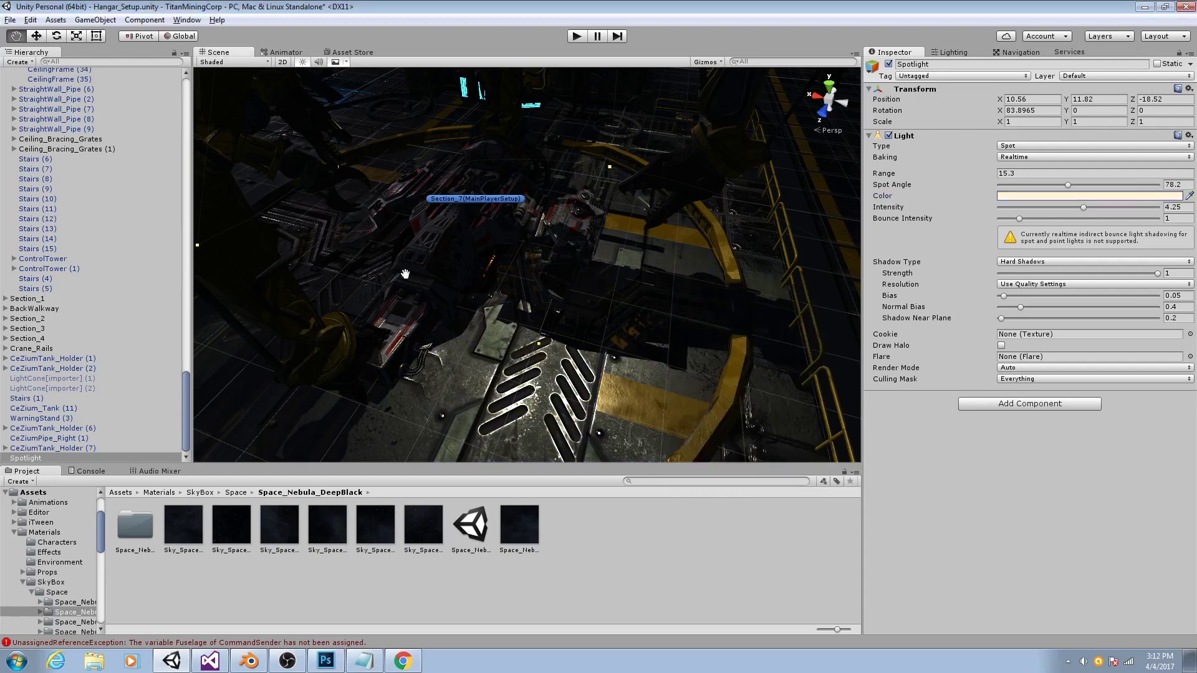
Select the Directional light beside the light stand next to the ship platform.
alt+drag(717, 325, 629, 325)
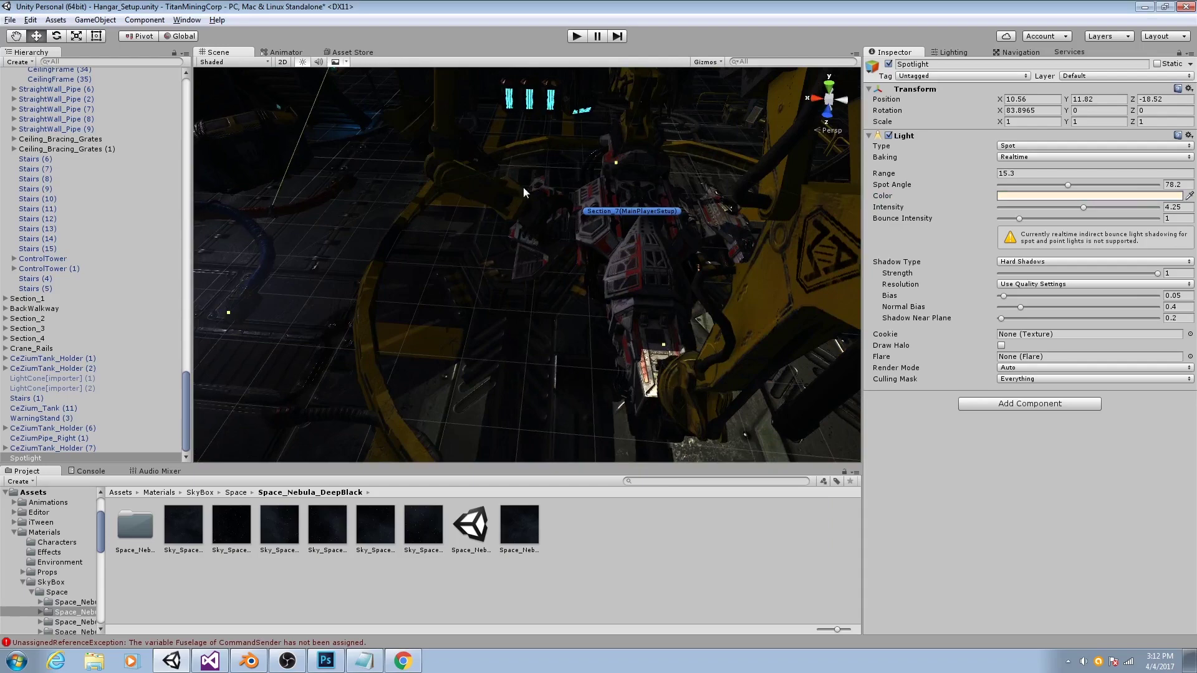
scroll(502, 261, down, 2)
alt+drag(489, 209, 283, 290)
click(303, 262)
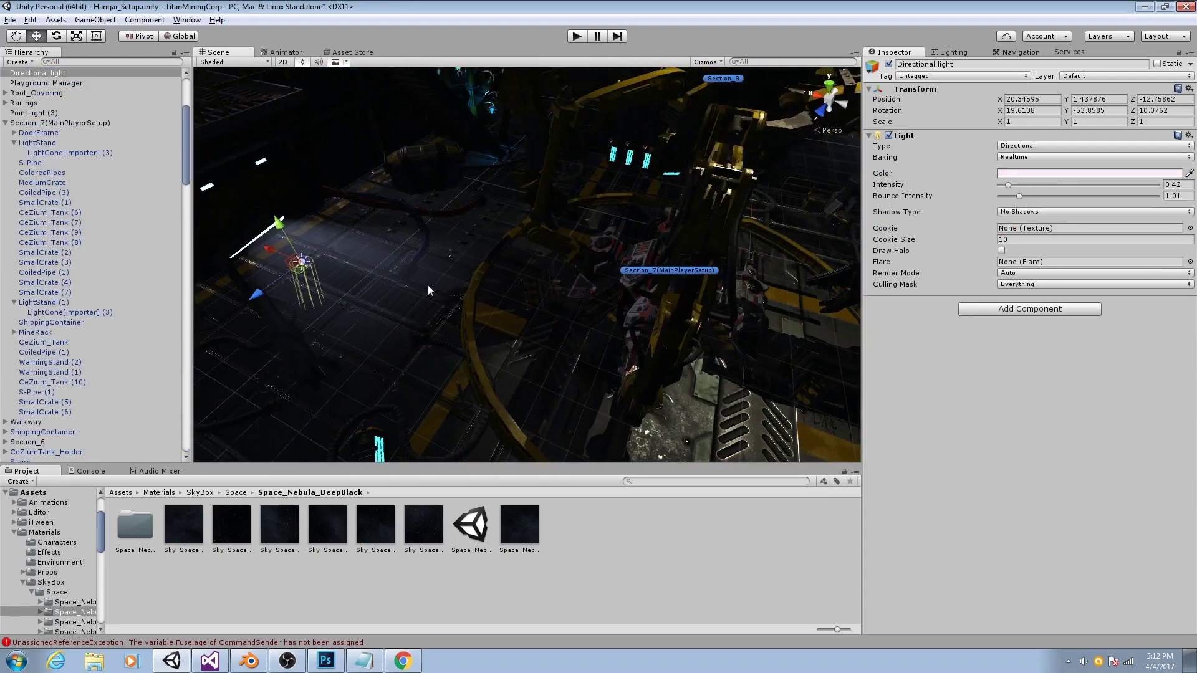